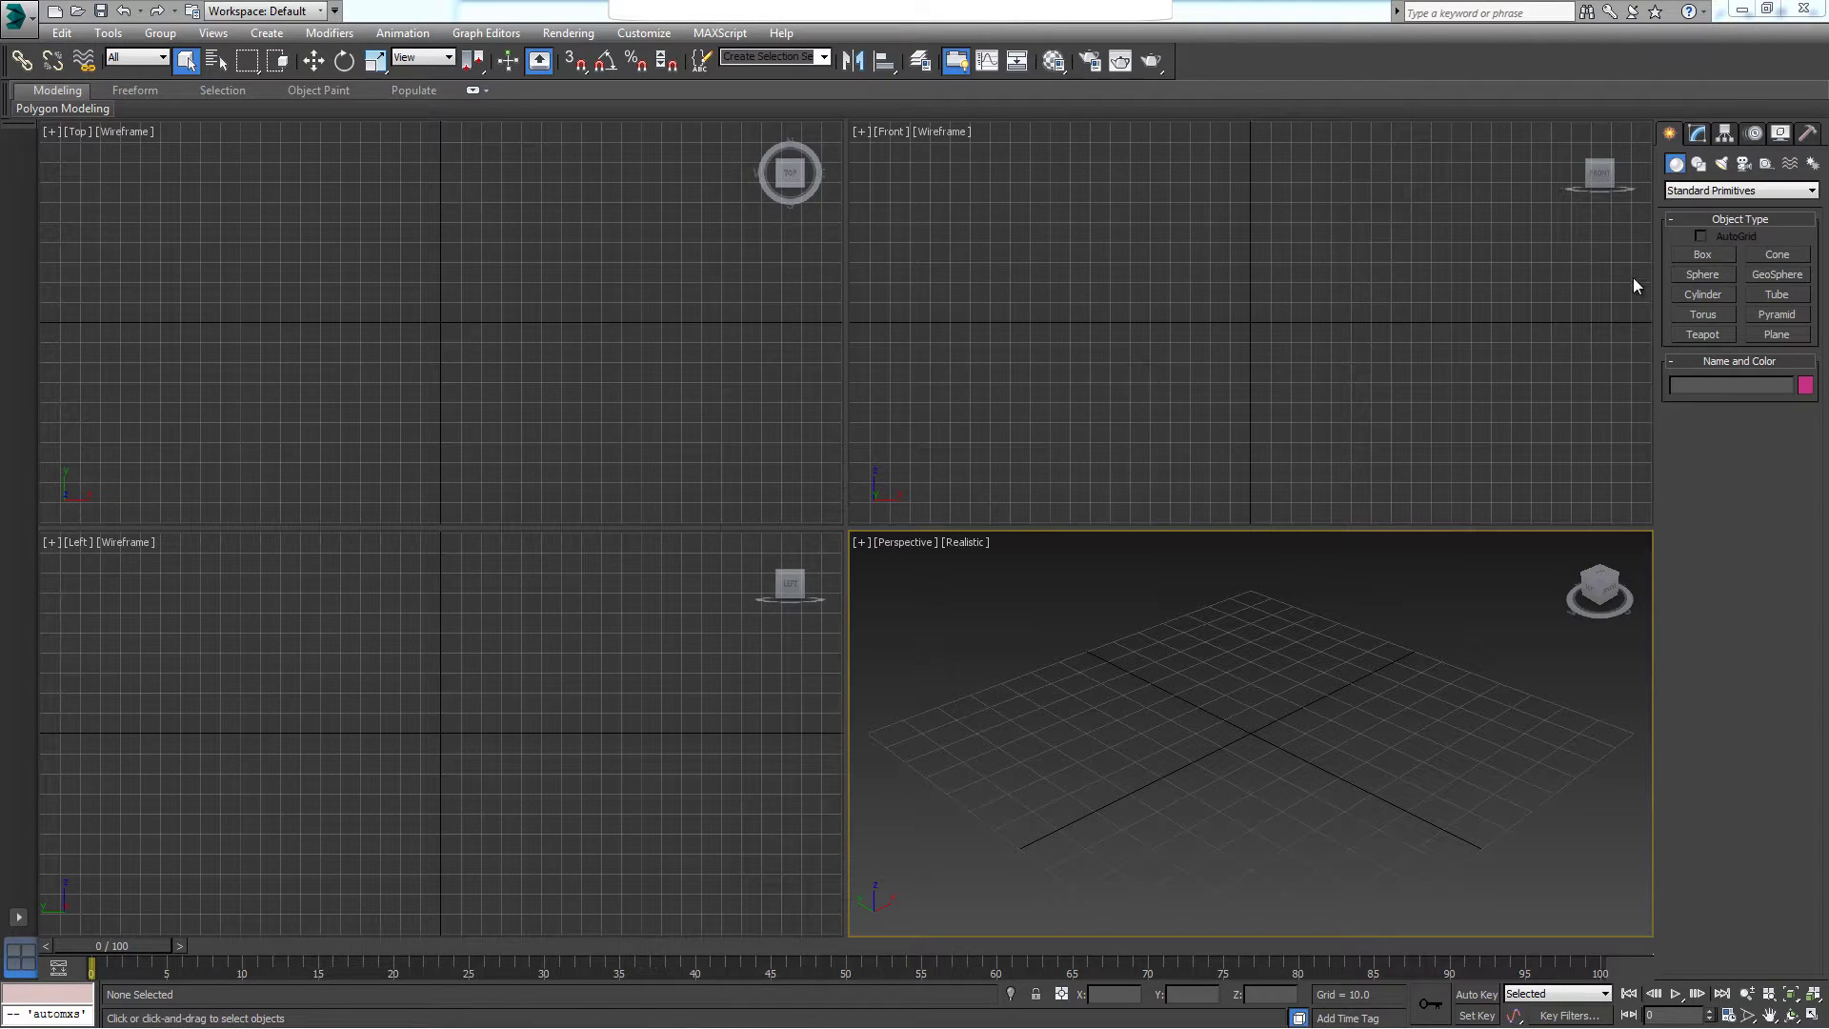
Create a sphere in the Front viewport
{"action": "left_click", "coordinate": [1719, 273]}
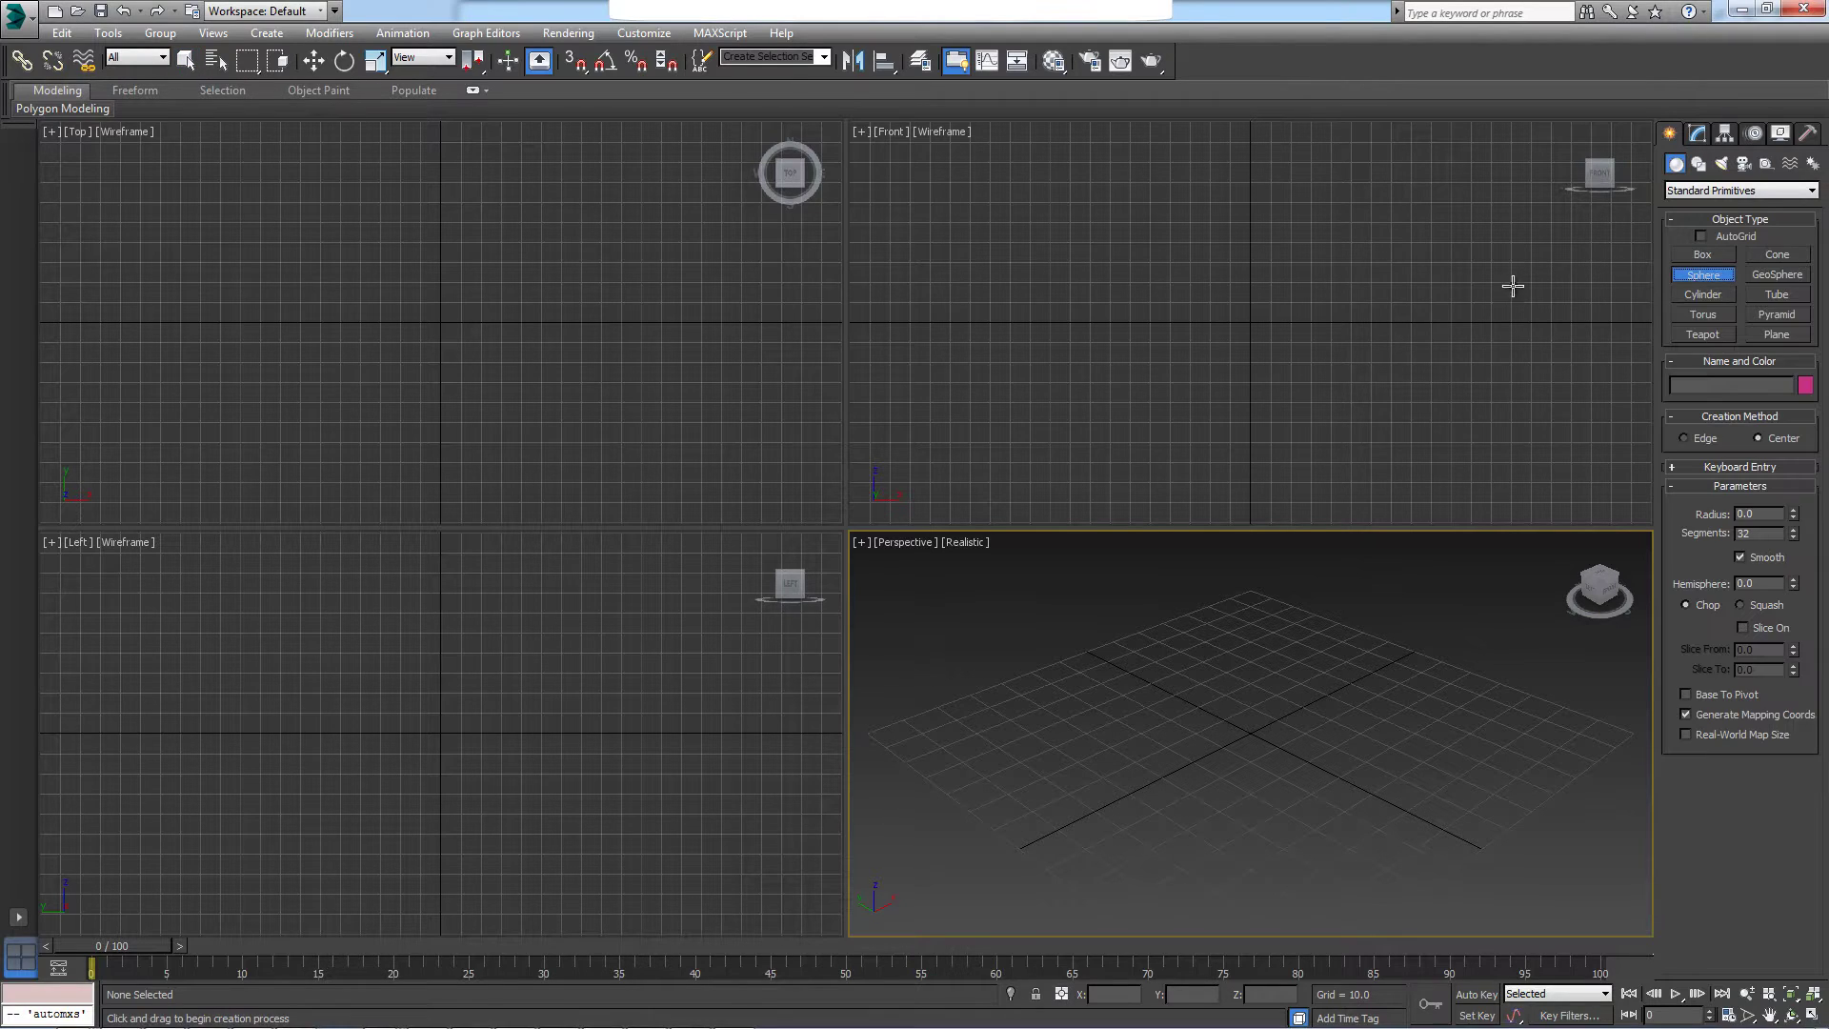
{"action": "left_click_drag", "start_coordinate": [1361, 305], "coordinate": [1398, 362]}
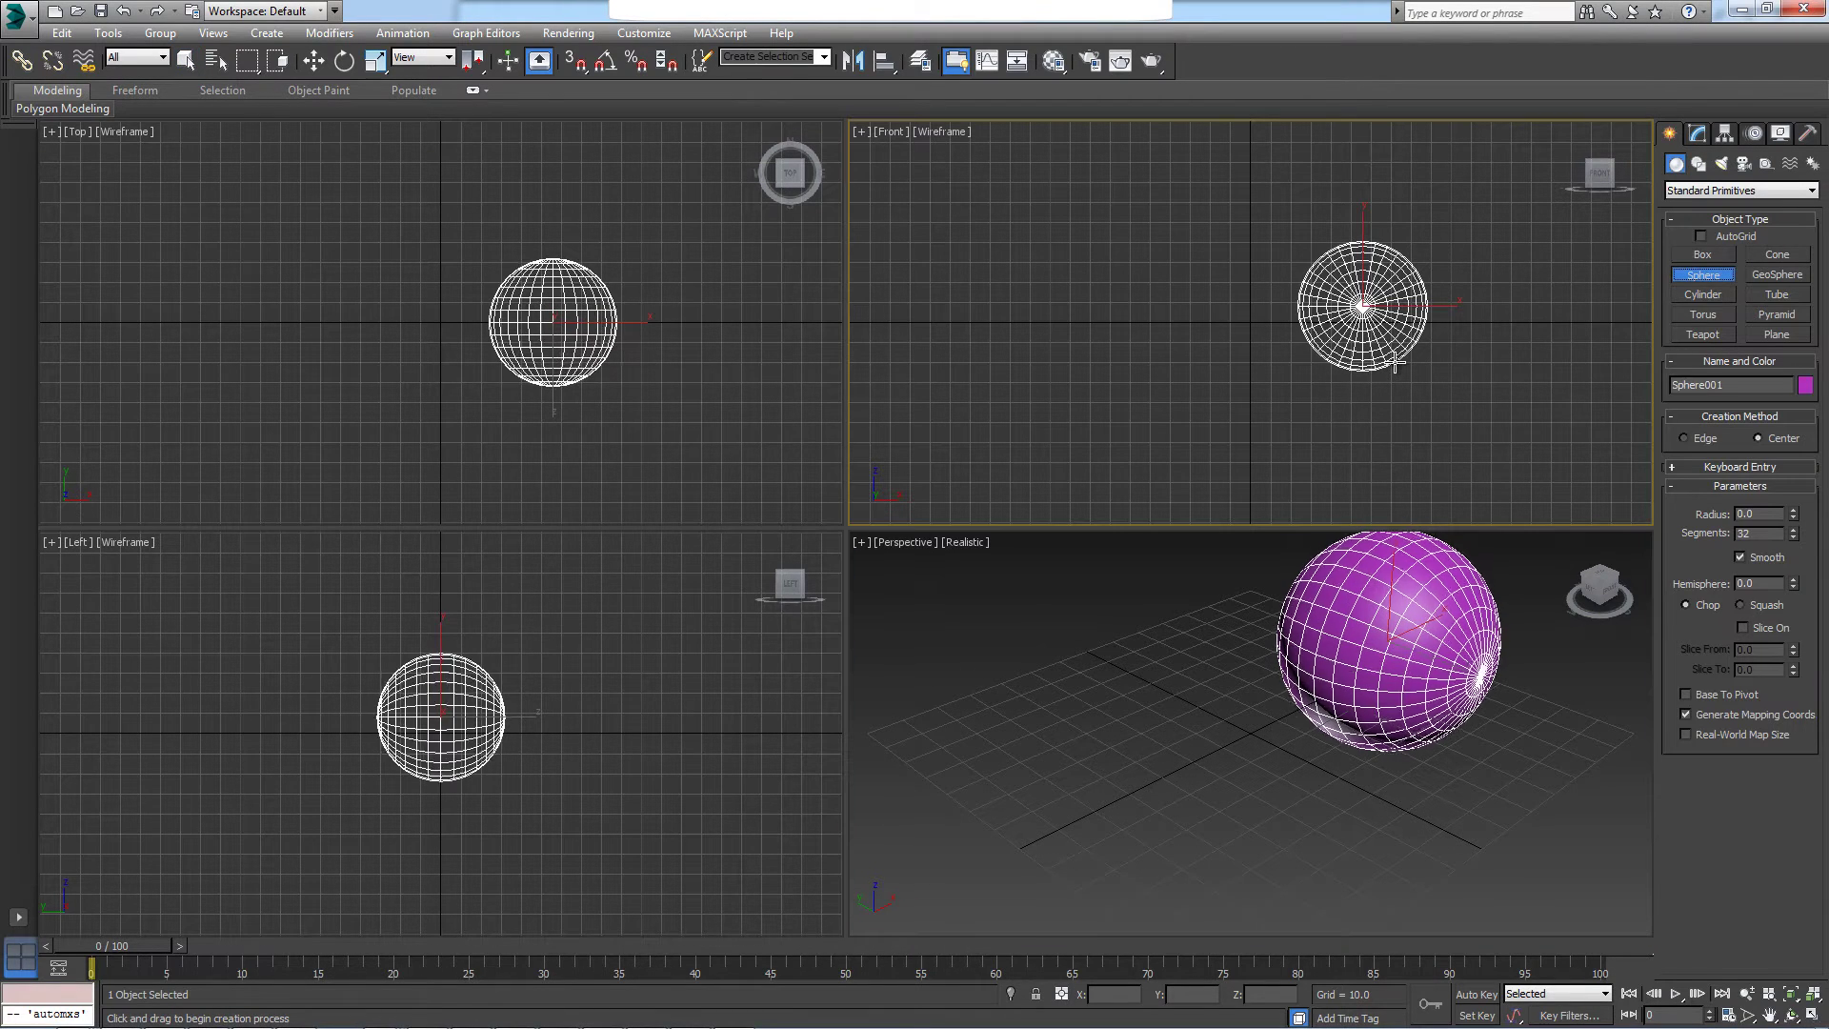
{"action": "right_click", "coordinate": [1515, 259]}
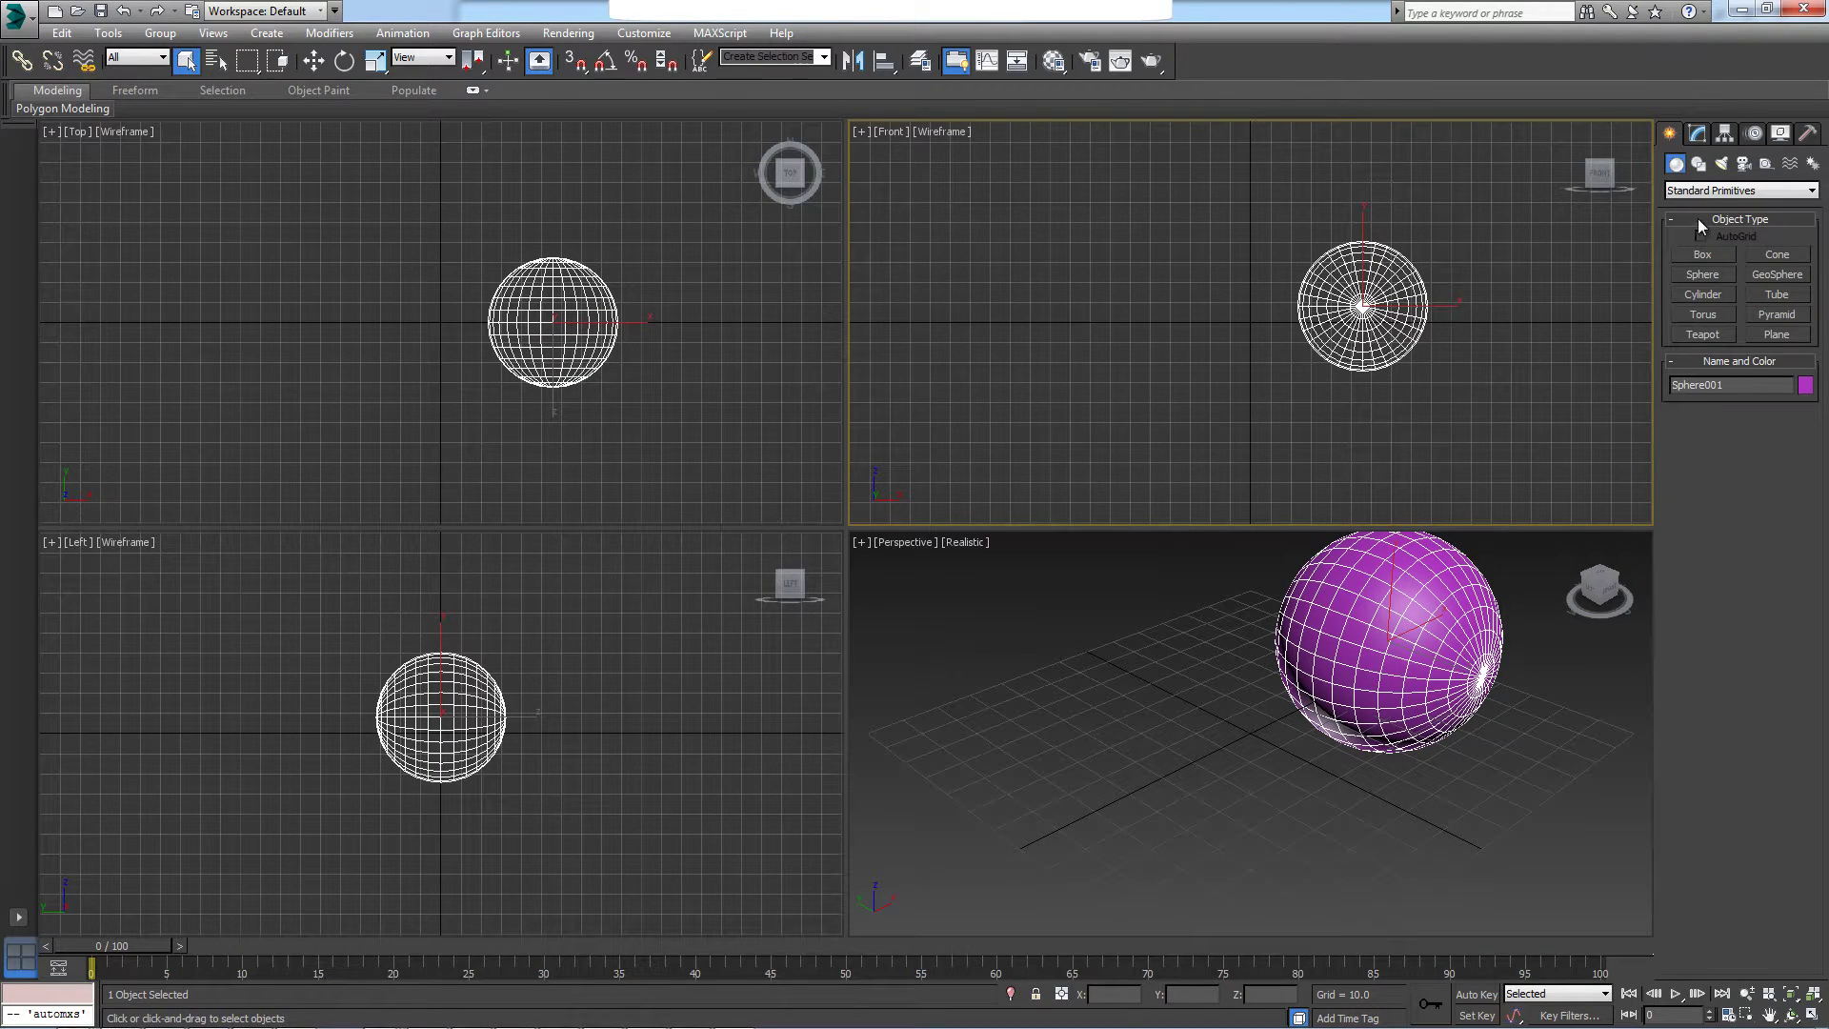
Switch the creation category to Ephere Lab Templates and choose LabPolygon
{"action": "left_click", "coordinate": [1738, 191]}
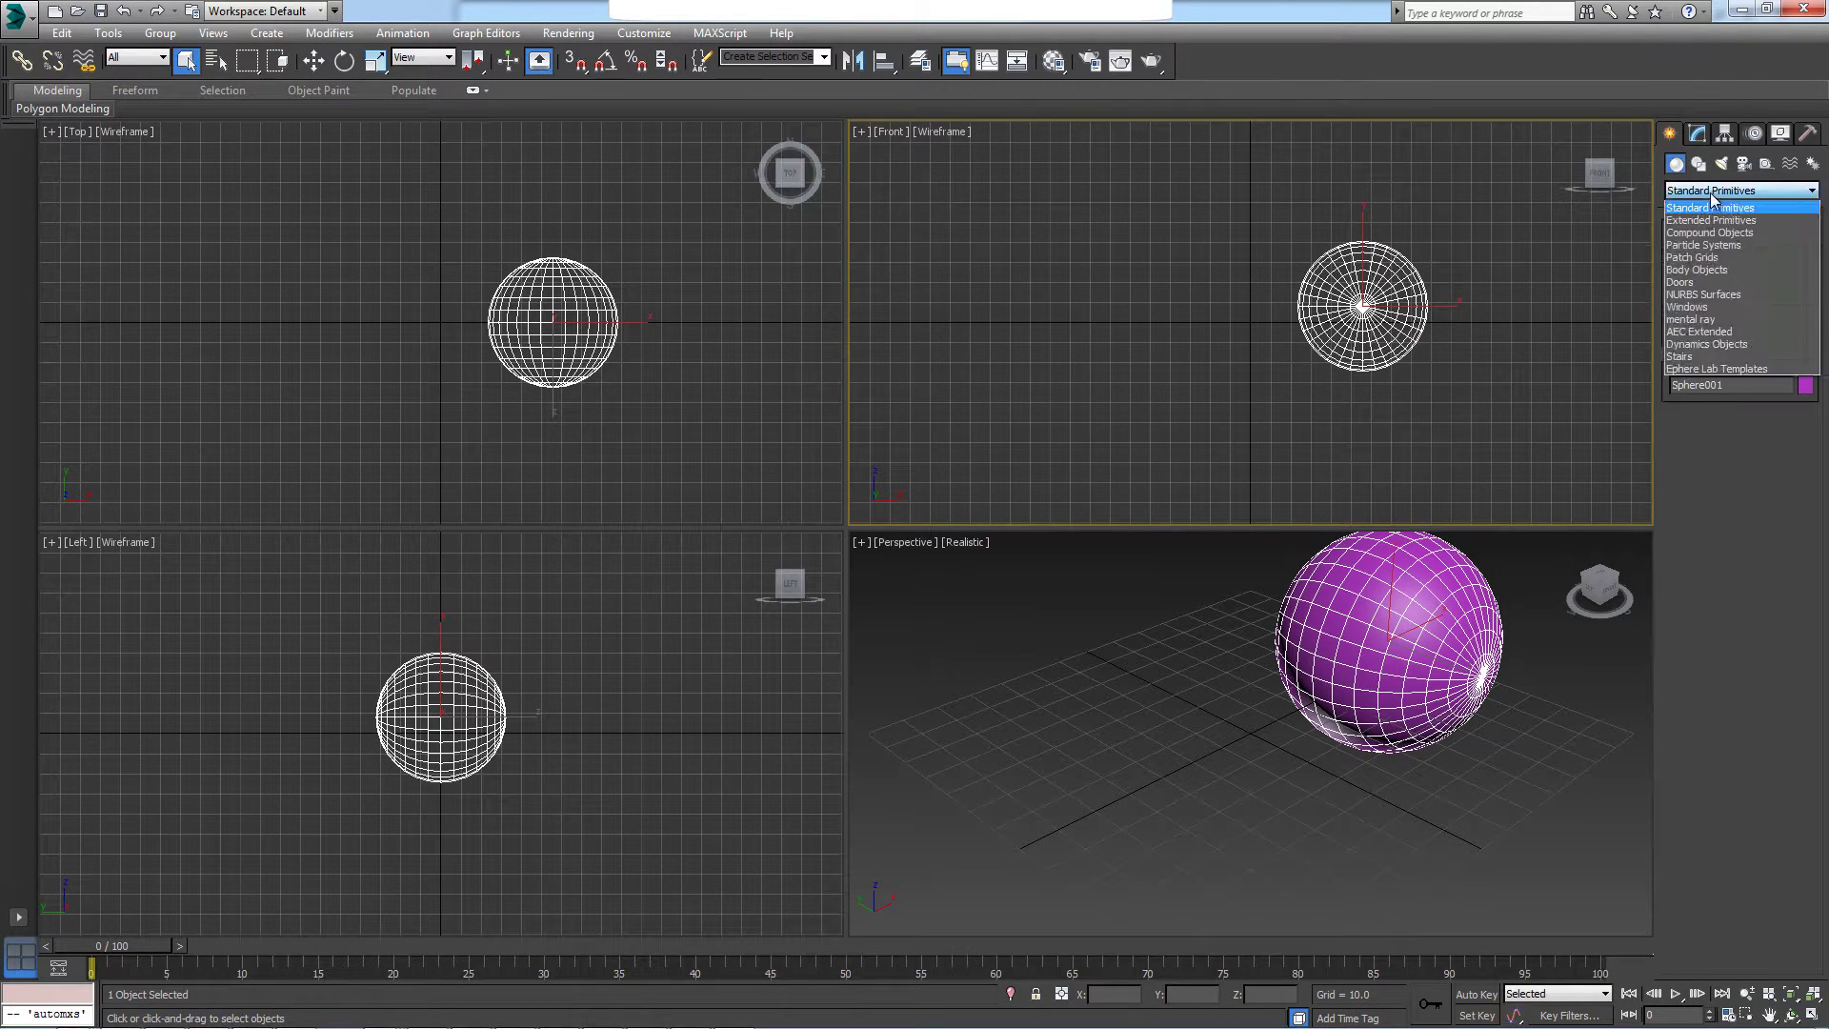
{"action": "left_click", "coordinate": [1731, 371]}
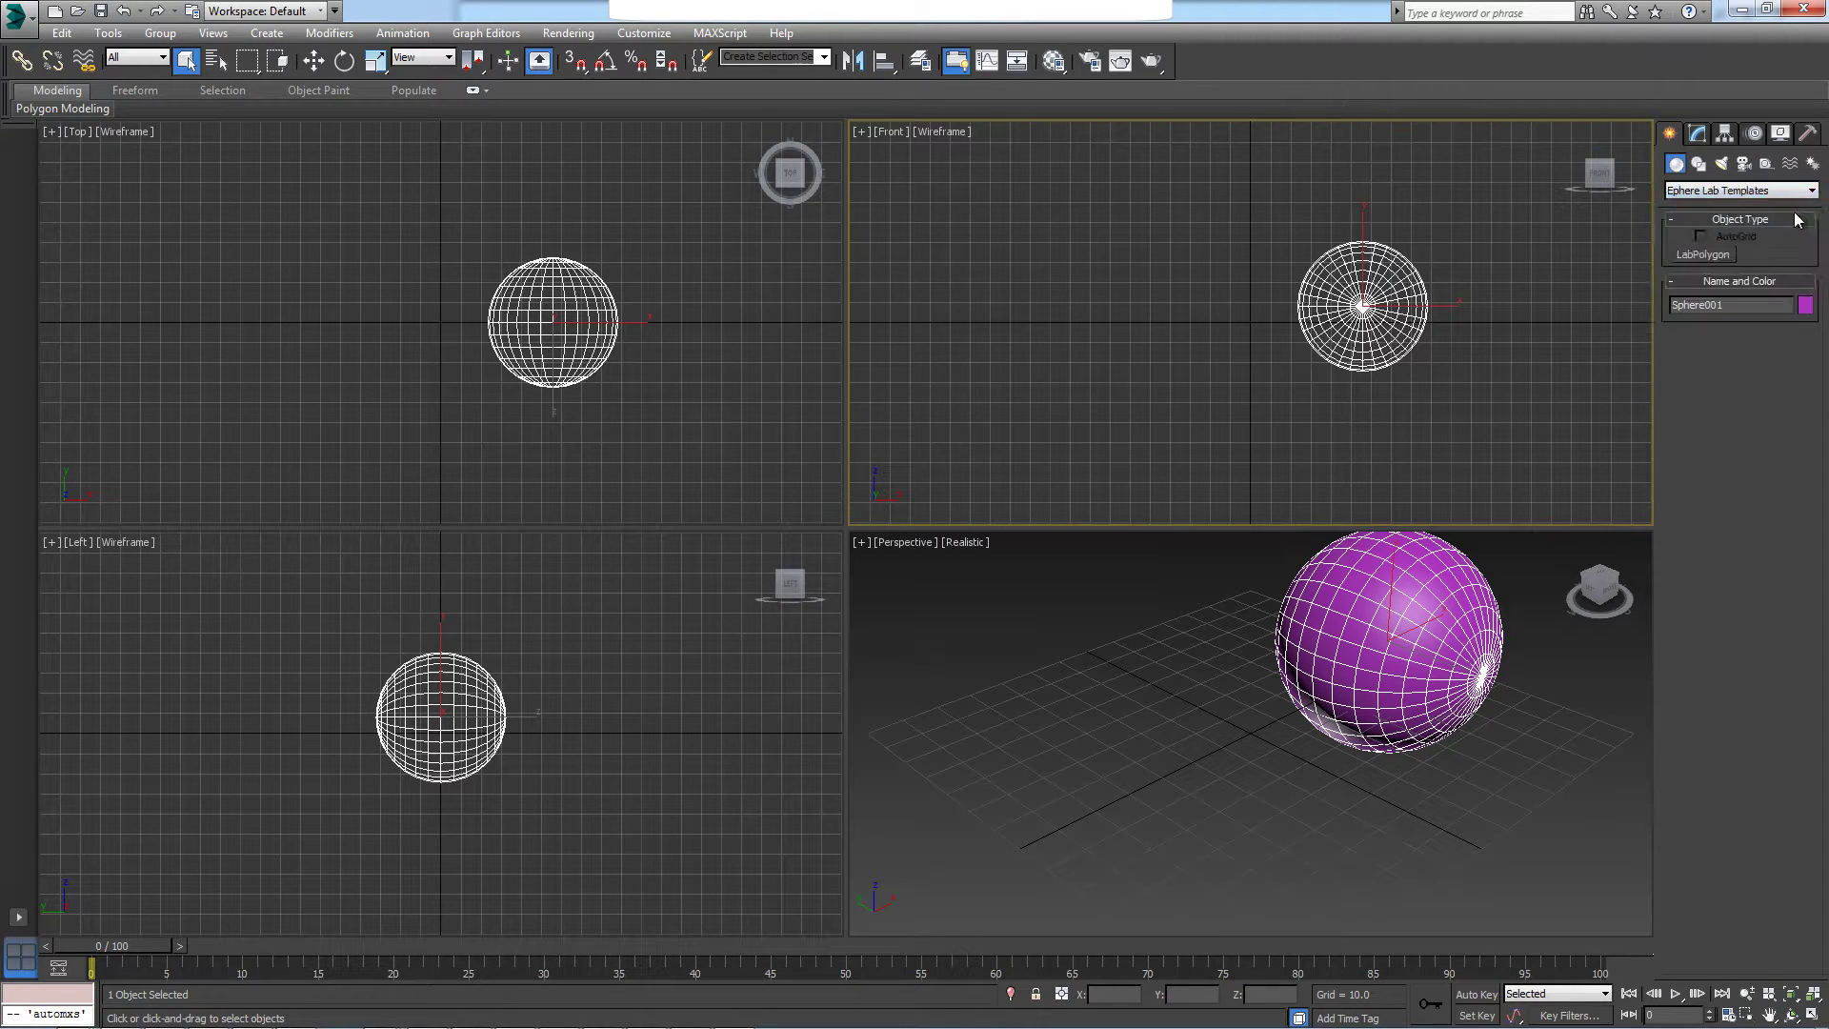
{"action": "left_click", "coordinate": [1701, 255]}
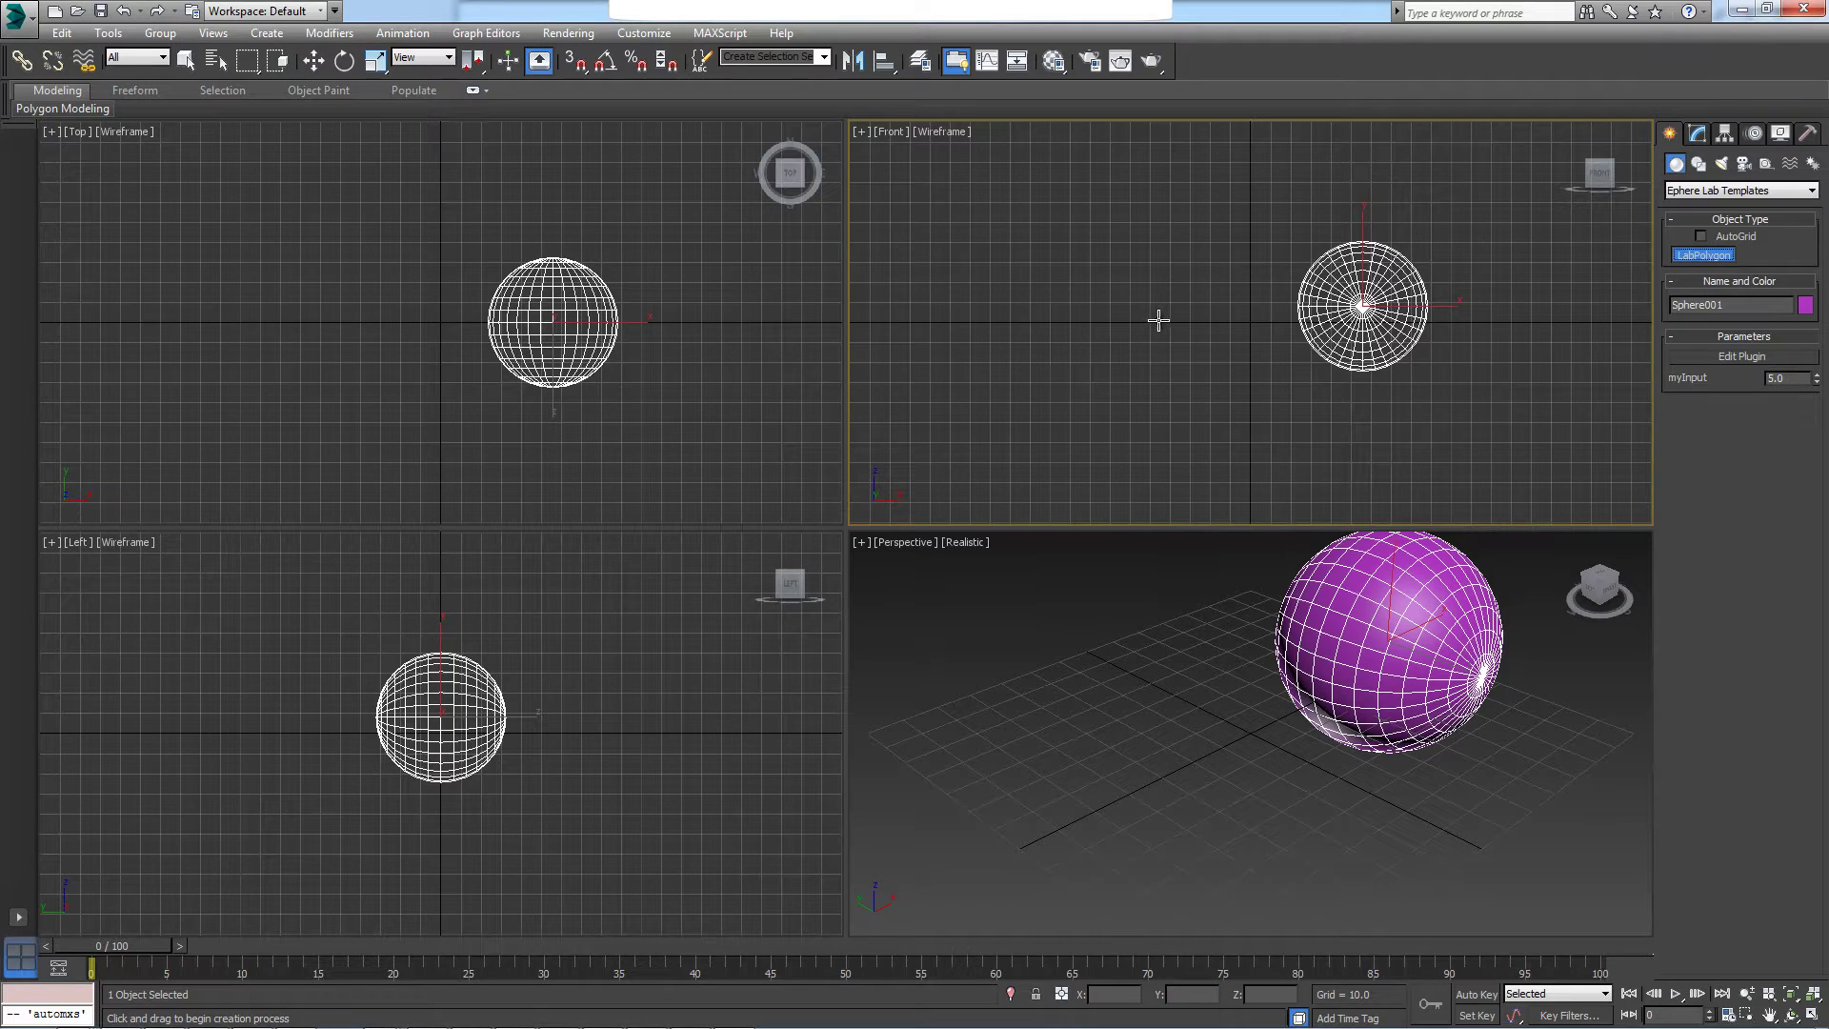
Create LabPolygon001 at the origin and adjust its myInput value in the Modify panel
{"action": "left_click_drag", "start_coordinate": [1155, 320], "coordinate": [1409, 306]}
{"action": "right_click", "coordinate": [1214, 319]}
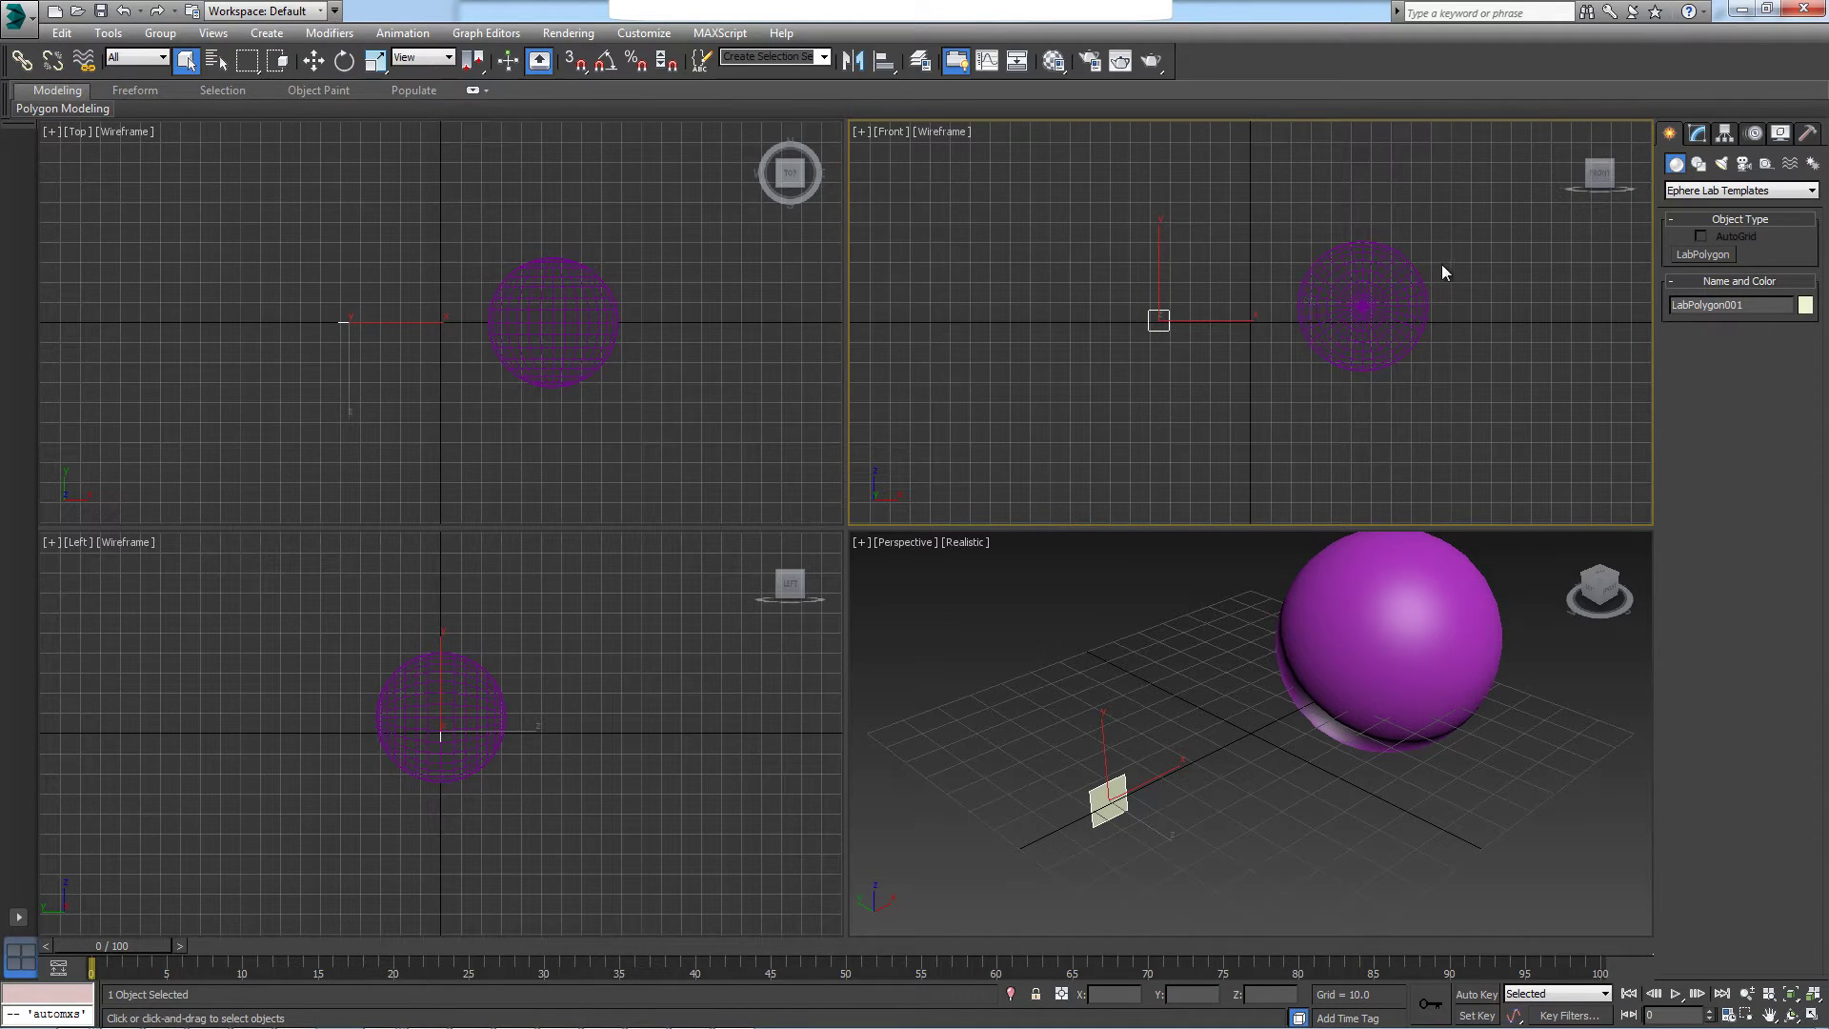
{"action": "left_click", "coordinate": [1698, 133]}
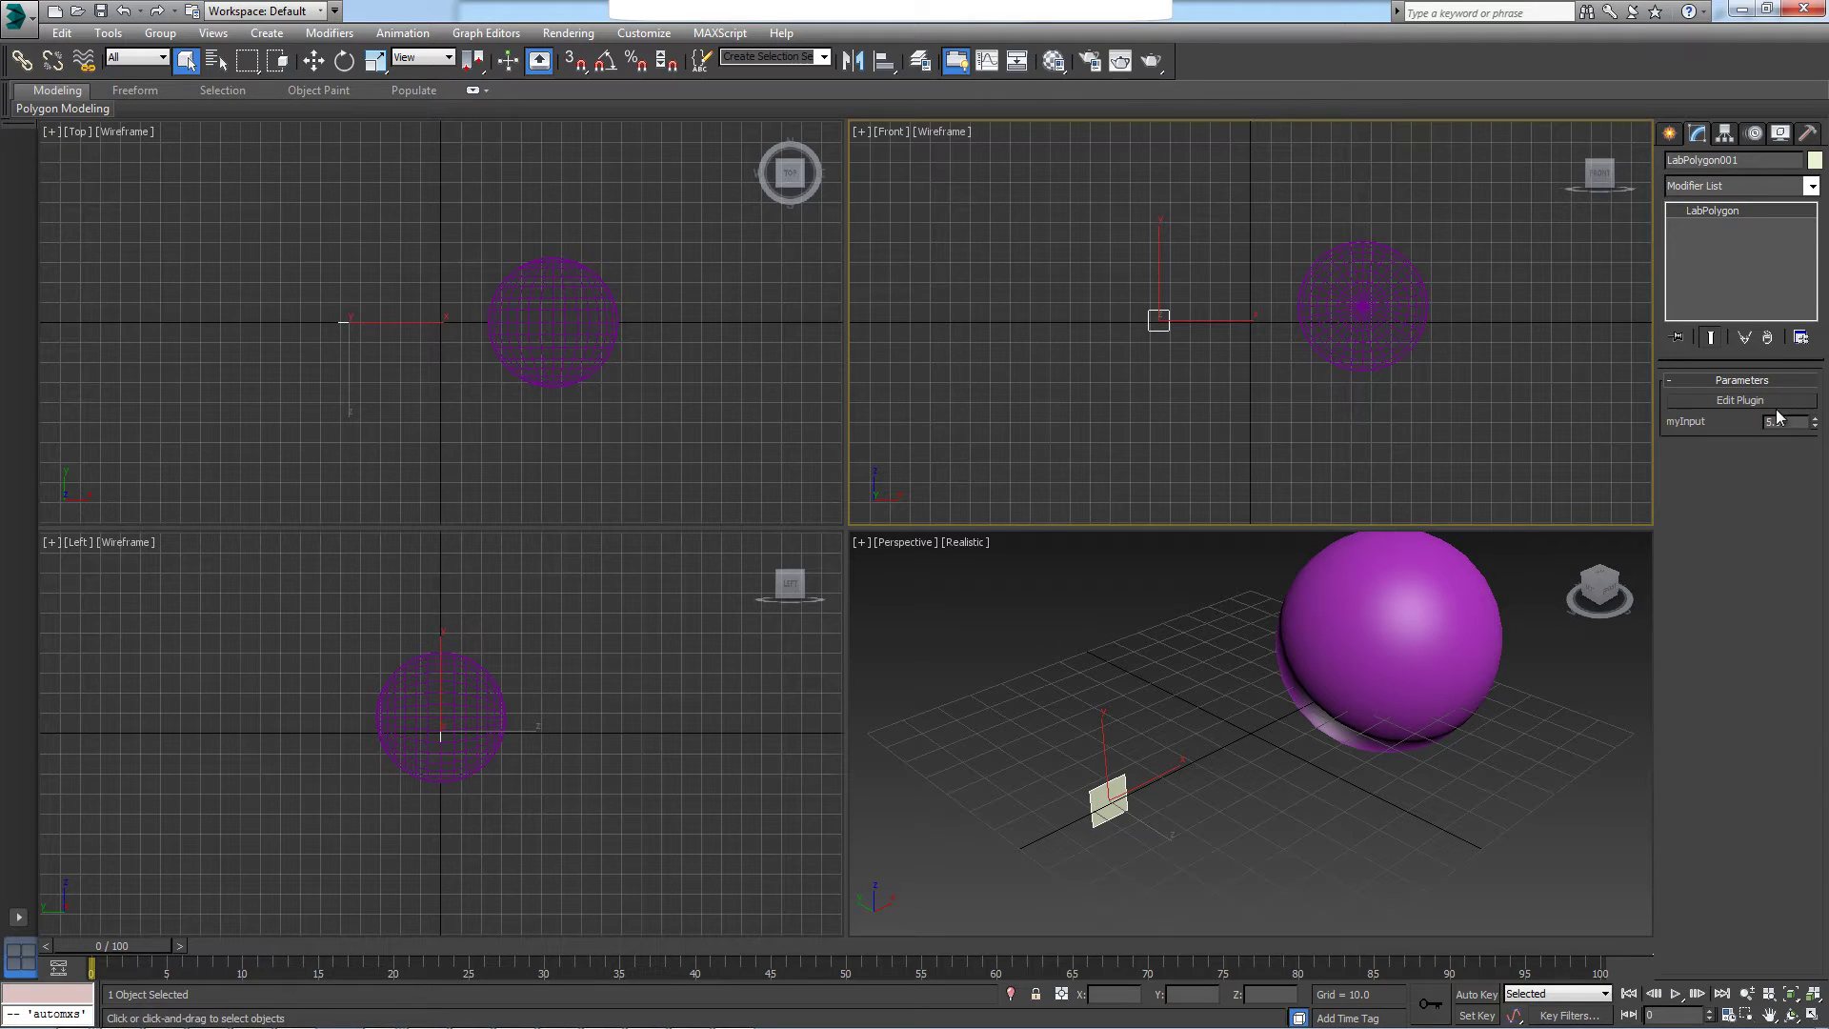
{"action": "left_click", "coordinate": [1816, 427]}
{"action": "mouse_move", "coordinate": [1814, 422]}
{"action": "left_mouse_down"}
{"action": "mouse_move", "coordinate": [1801, 457]}
{"action": "mouse_move", "coordinate": [1798, 338]}
{"action": "left_mouse_up"}
Open and enlarge the LAB graph editor, then add and delete a test 3d Polygon Mesh node
{"action": "left_click", "coordinate": [1723, 403]}
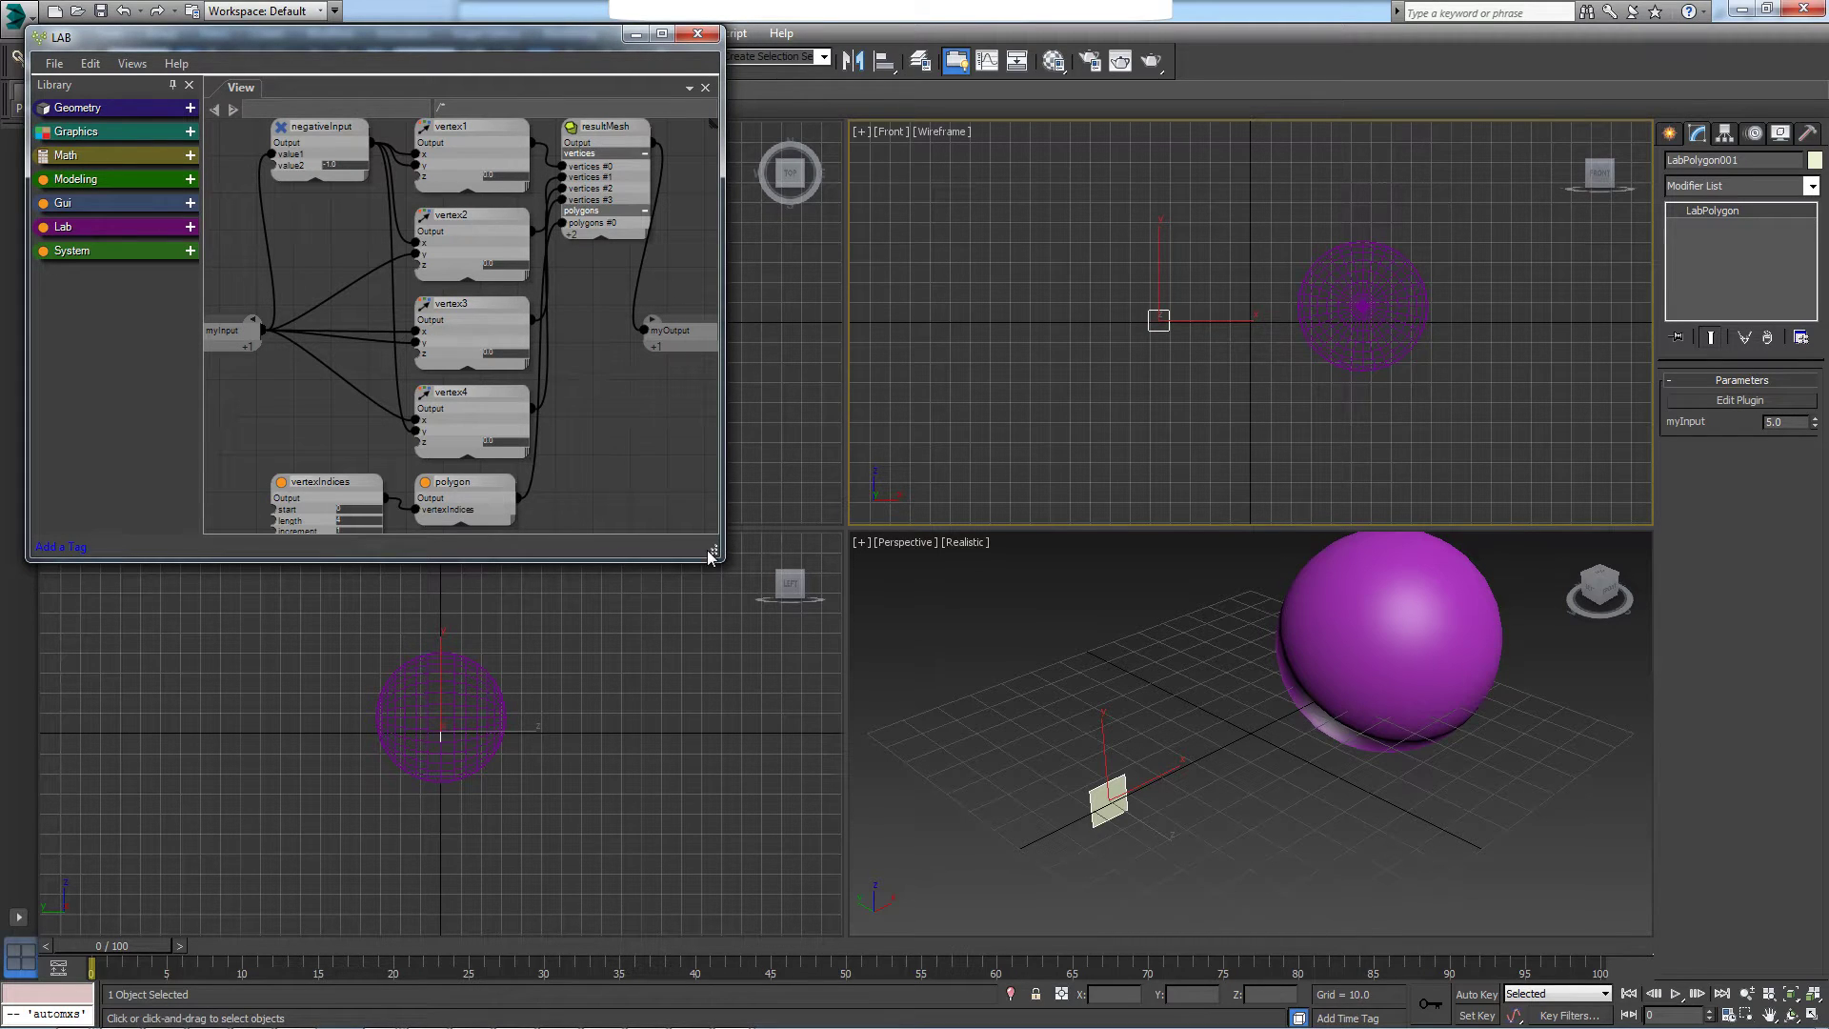
{"action": "left_click_drag", "start_coordinate": [711, 549], "coordinate": [817, 629]}
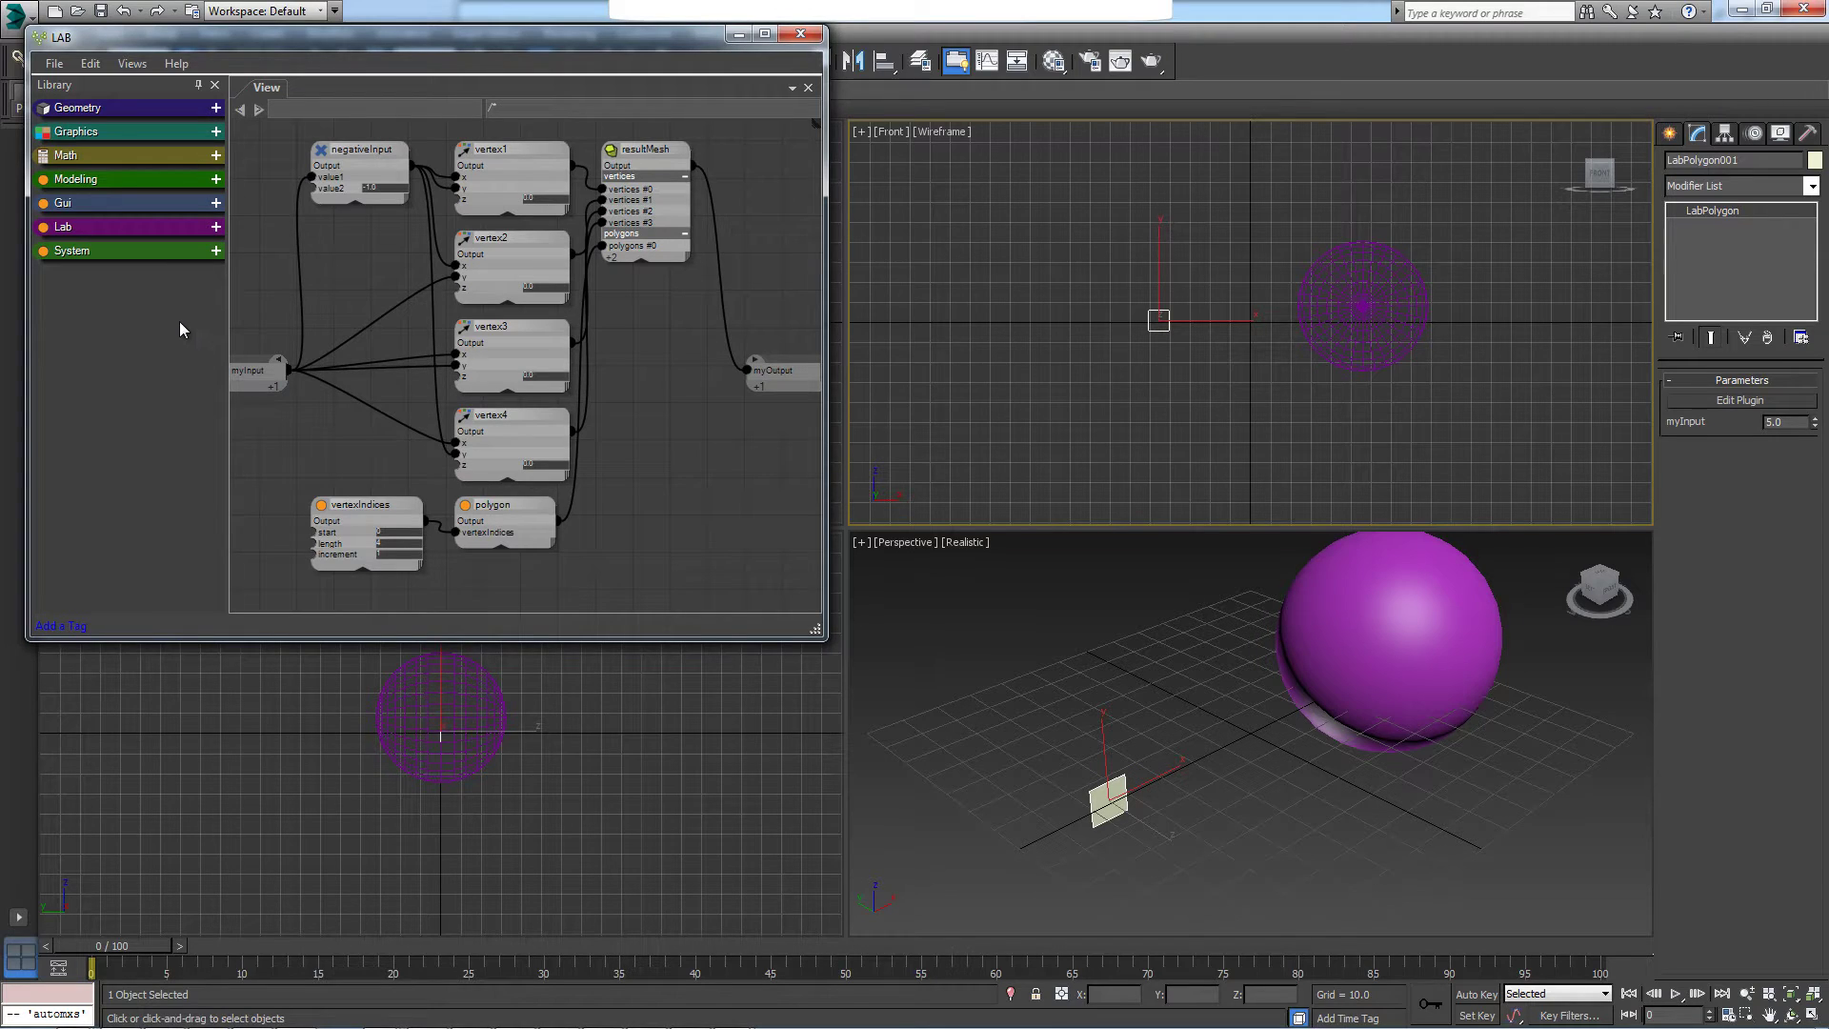
{"action": "left_click", "coordinate": [138, 107]}
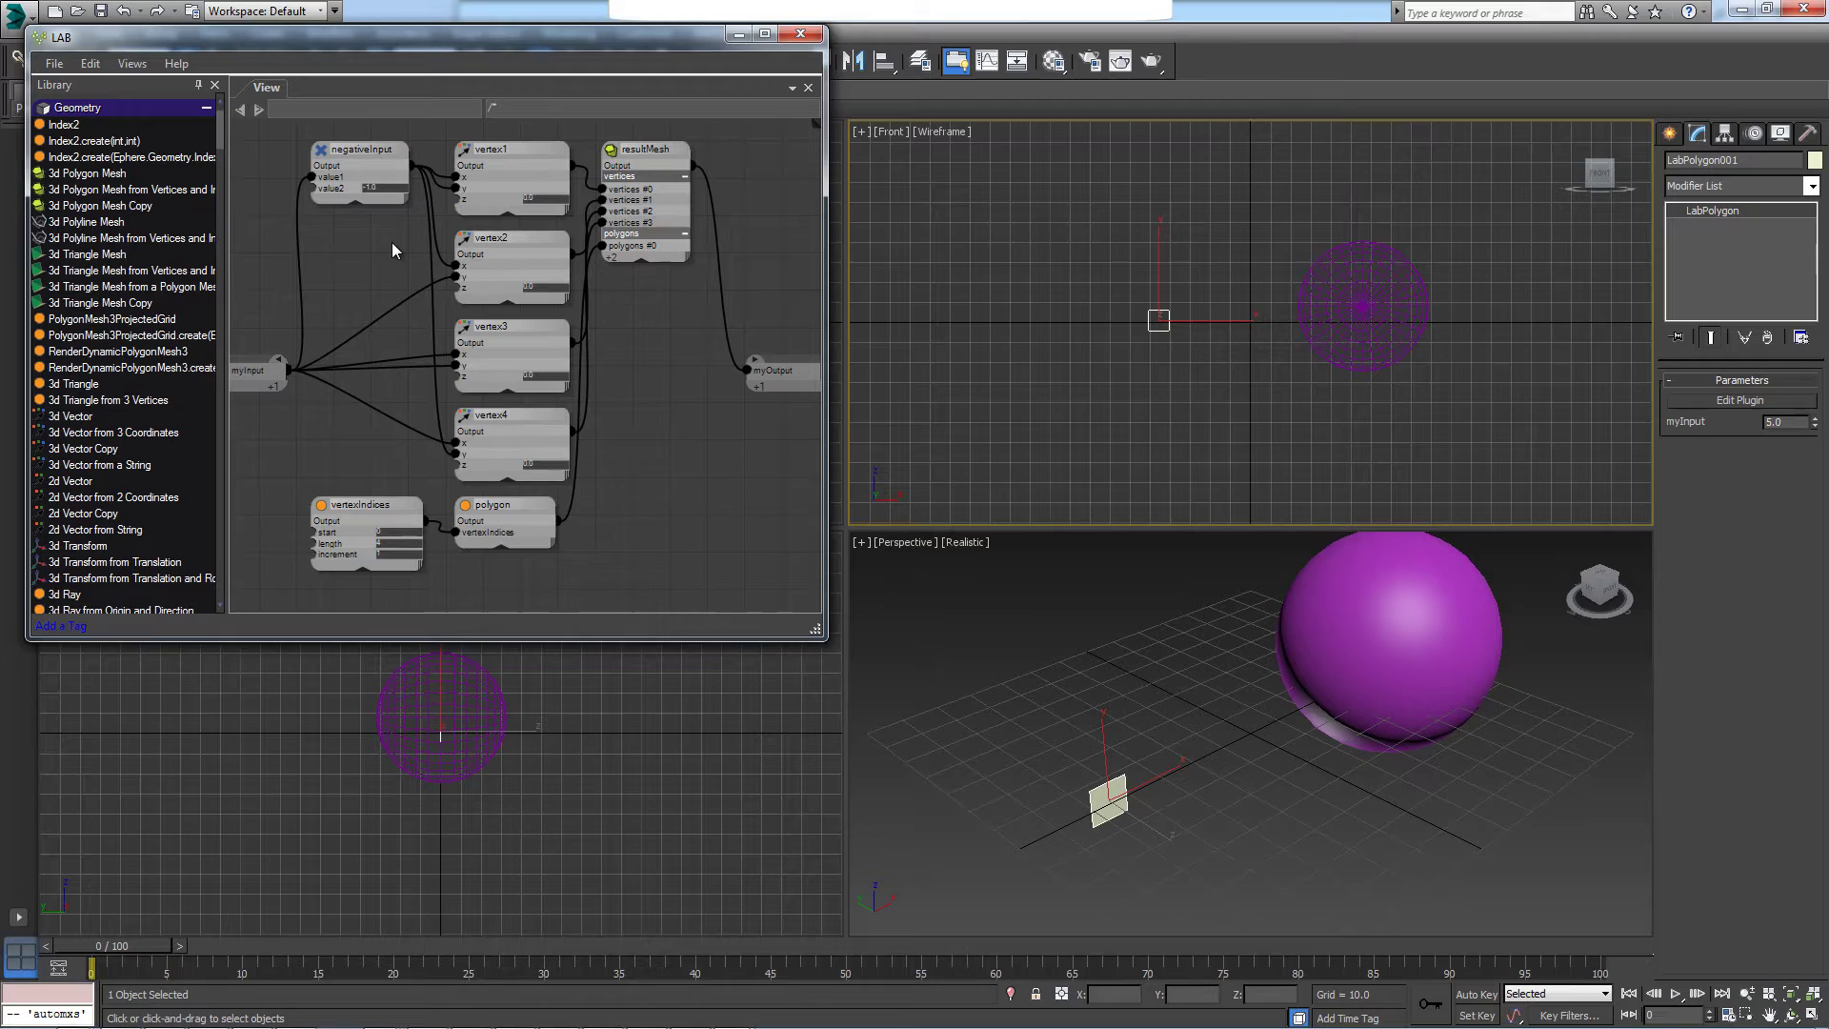
{"action": "left_click", "coordinate": [105, 174]}
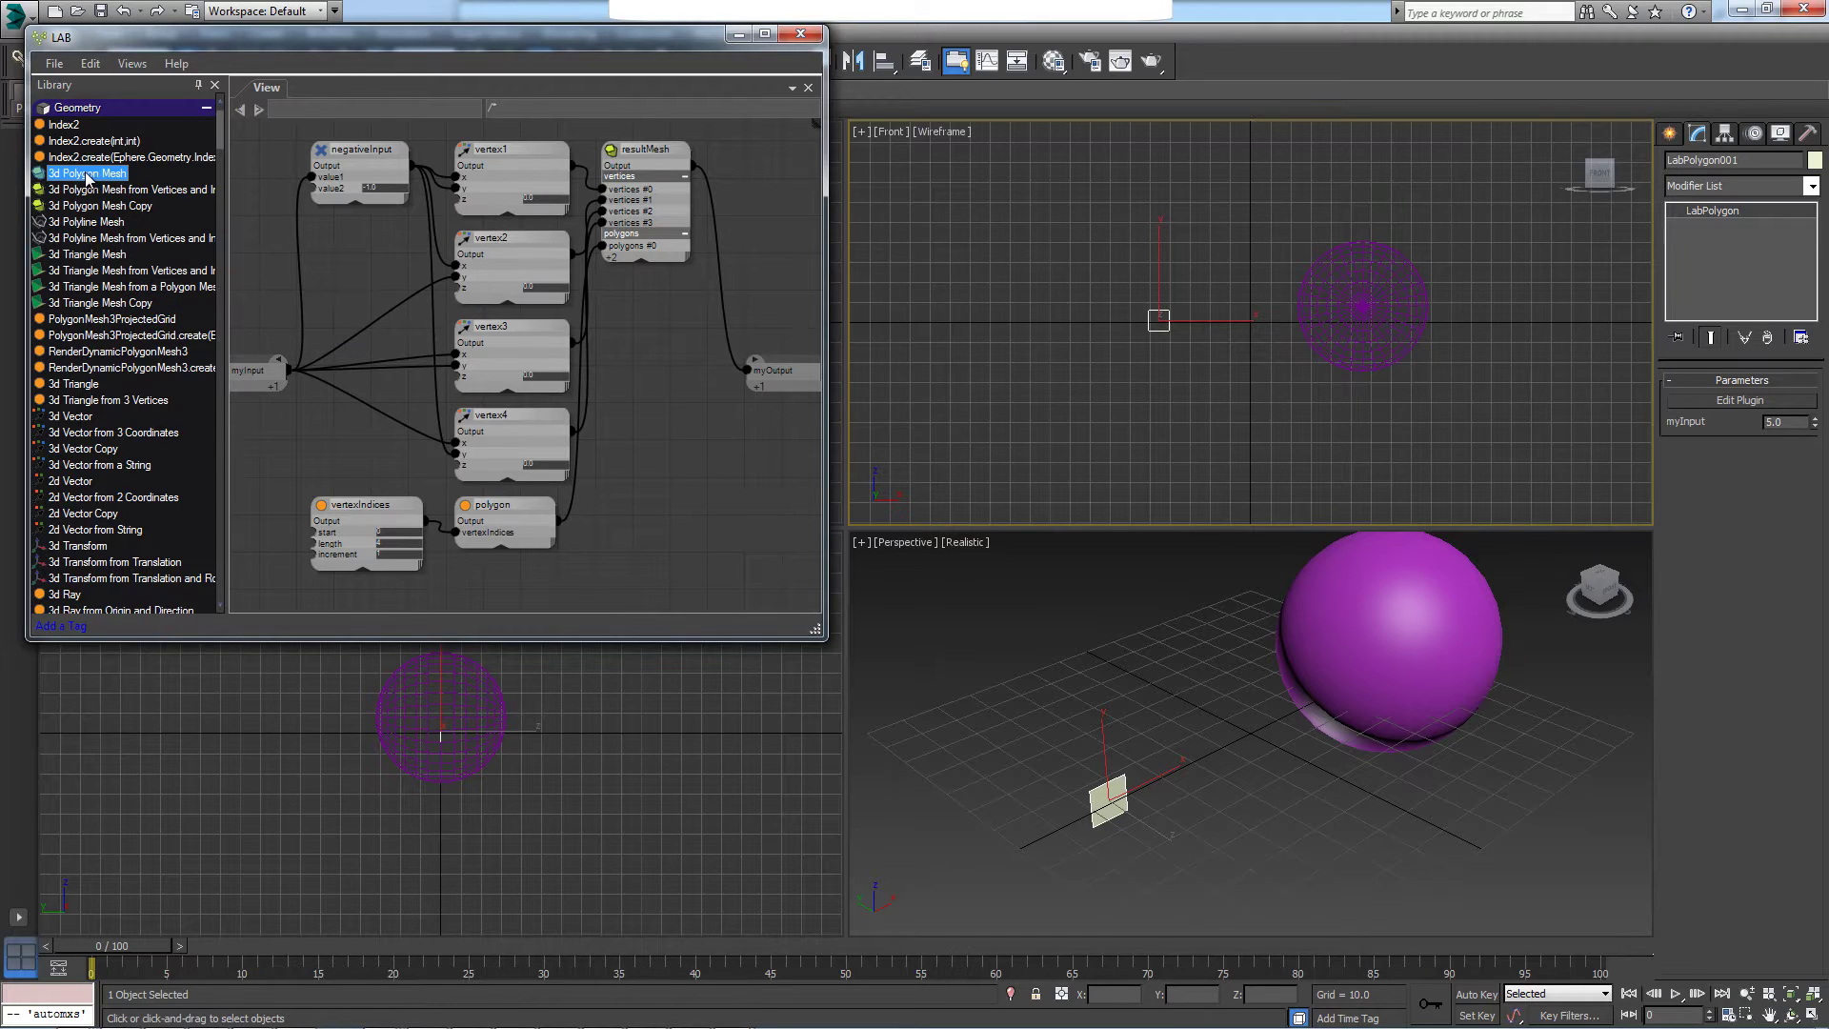
{"action": "double_click", "coordinate": [351, 268]}
{"action": "left_click_drag", "start_coordinate": [400, 272], "coordinate": [374, 274]}
{"action": "left_click", "coordinate": [373, 275]}
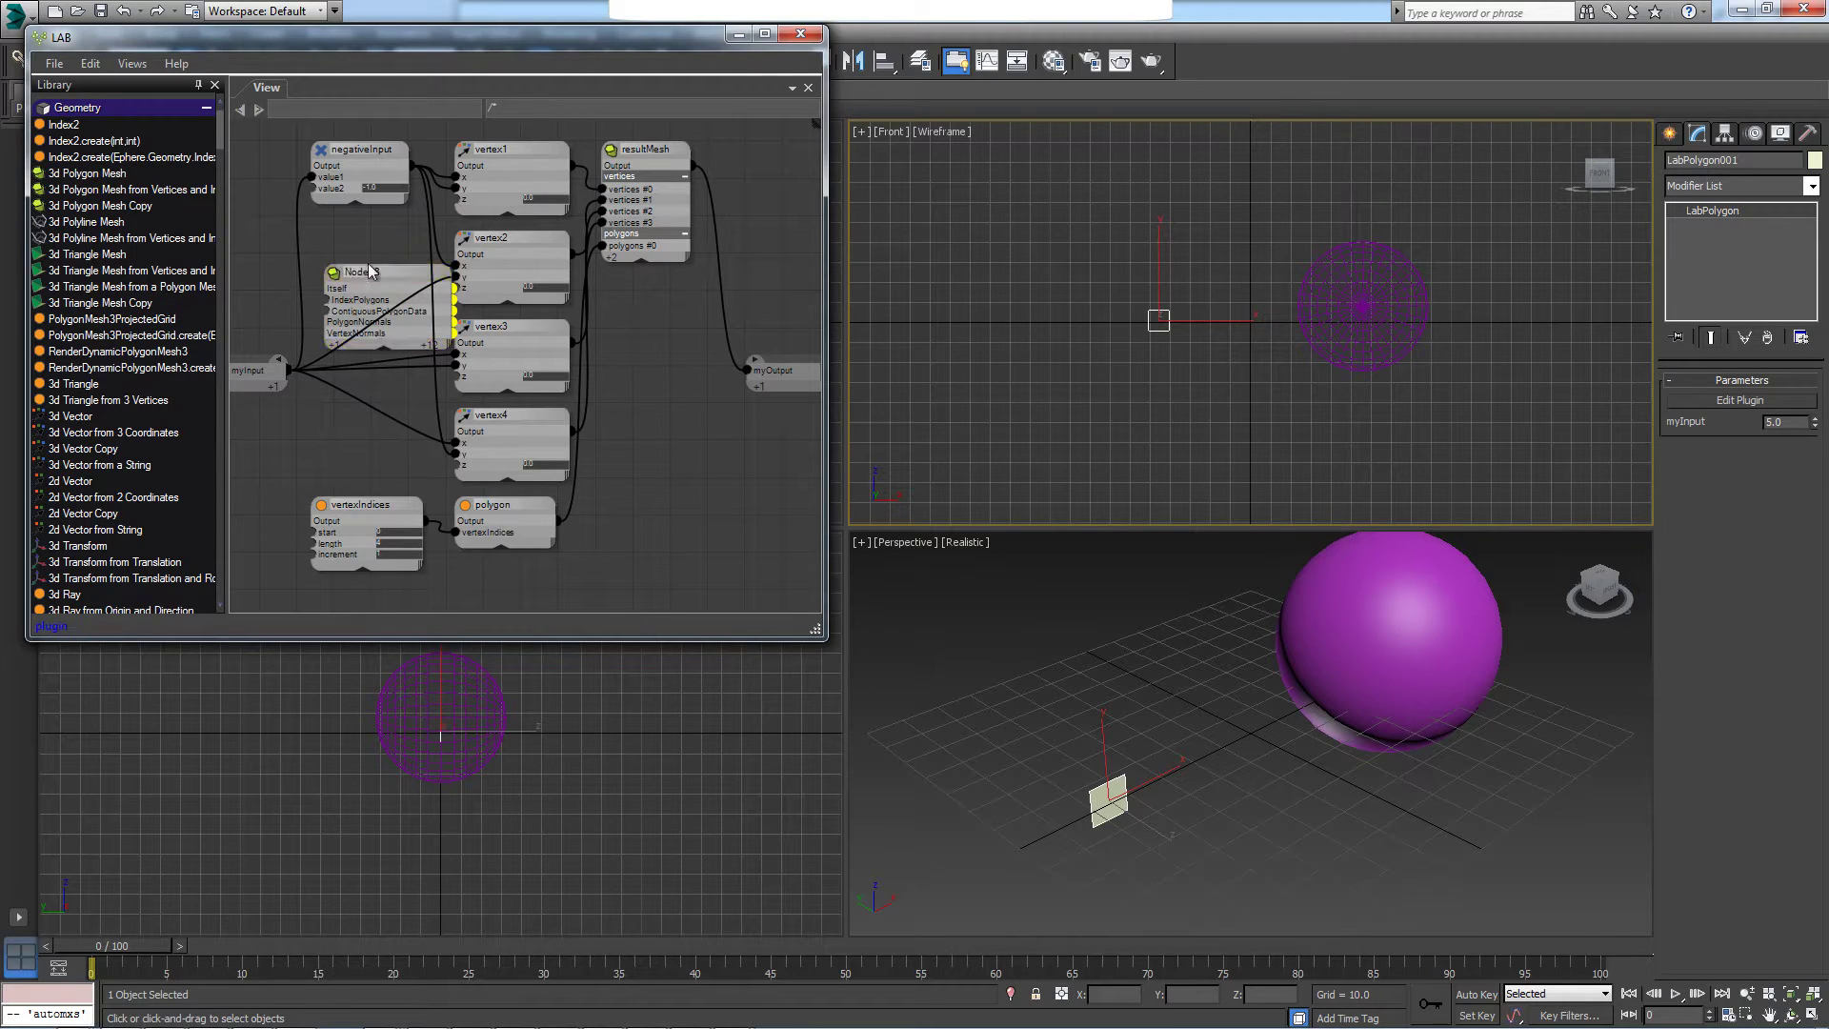
{"action": "key", "text": "Delete"}
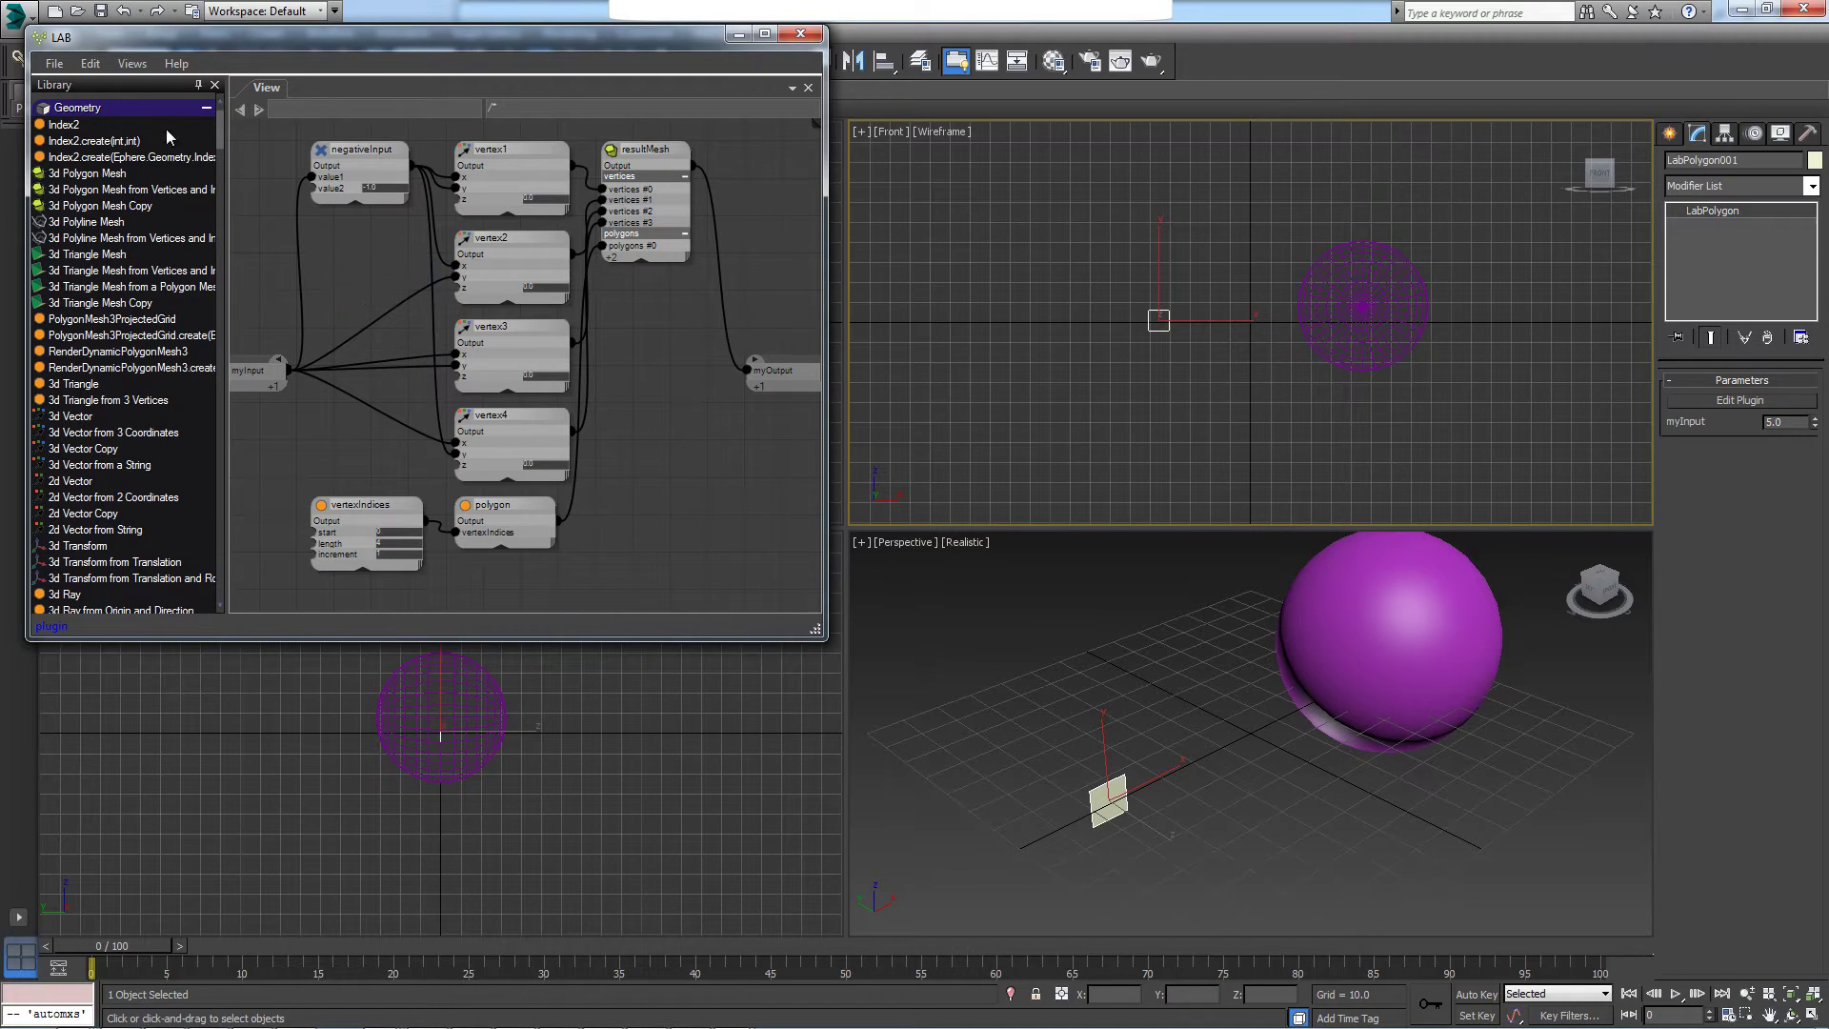
Collapse the Geometry category and briefly expand the Math library category
{"action": "left_click", "coordinate": [205, 109]}
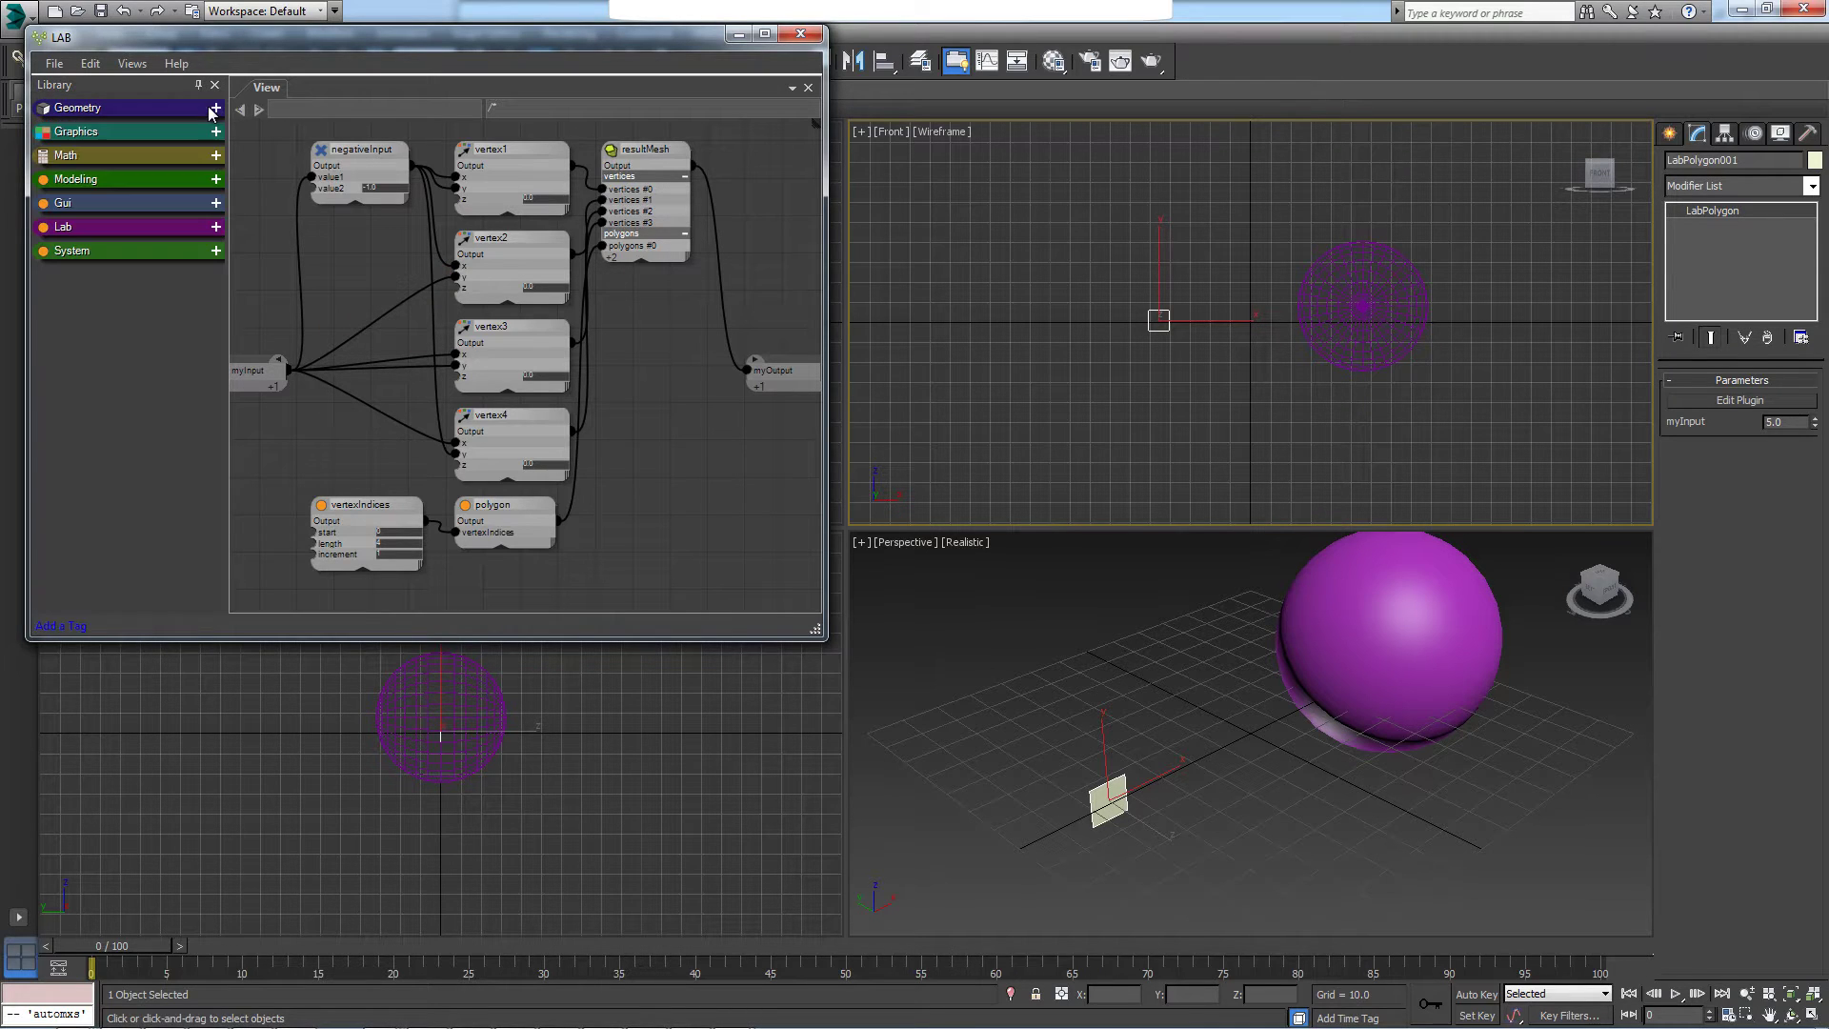
{"action": "left_click", "coordinate": [216, 157]}
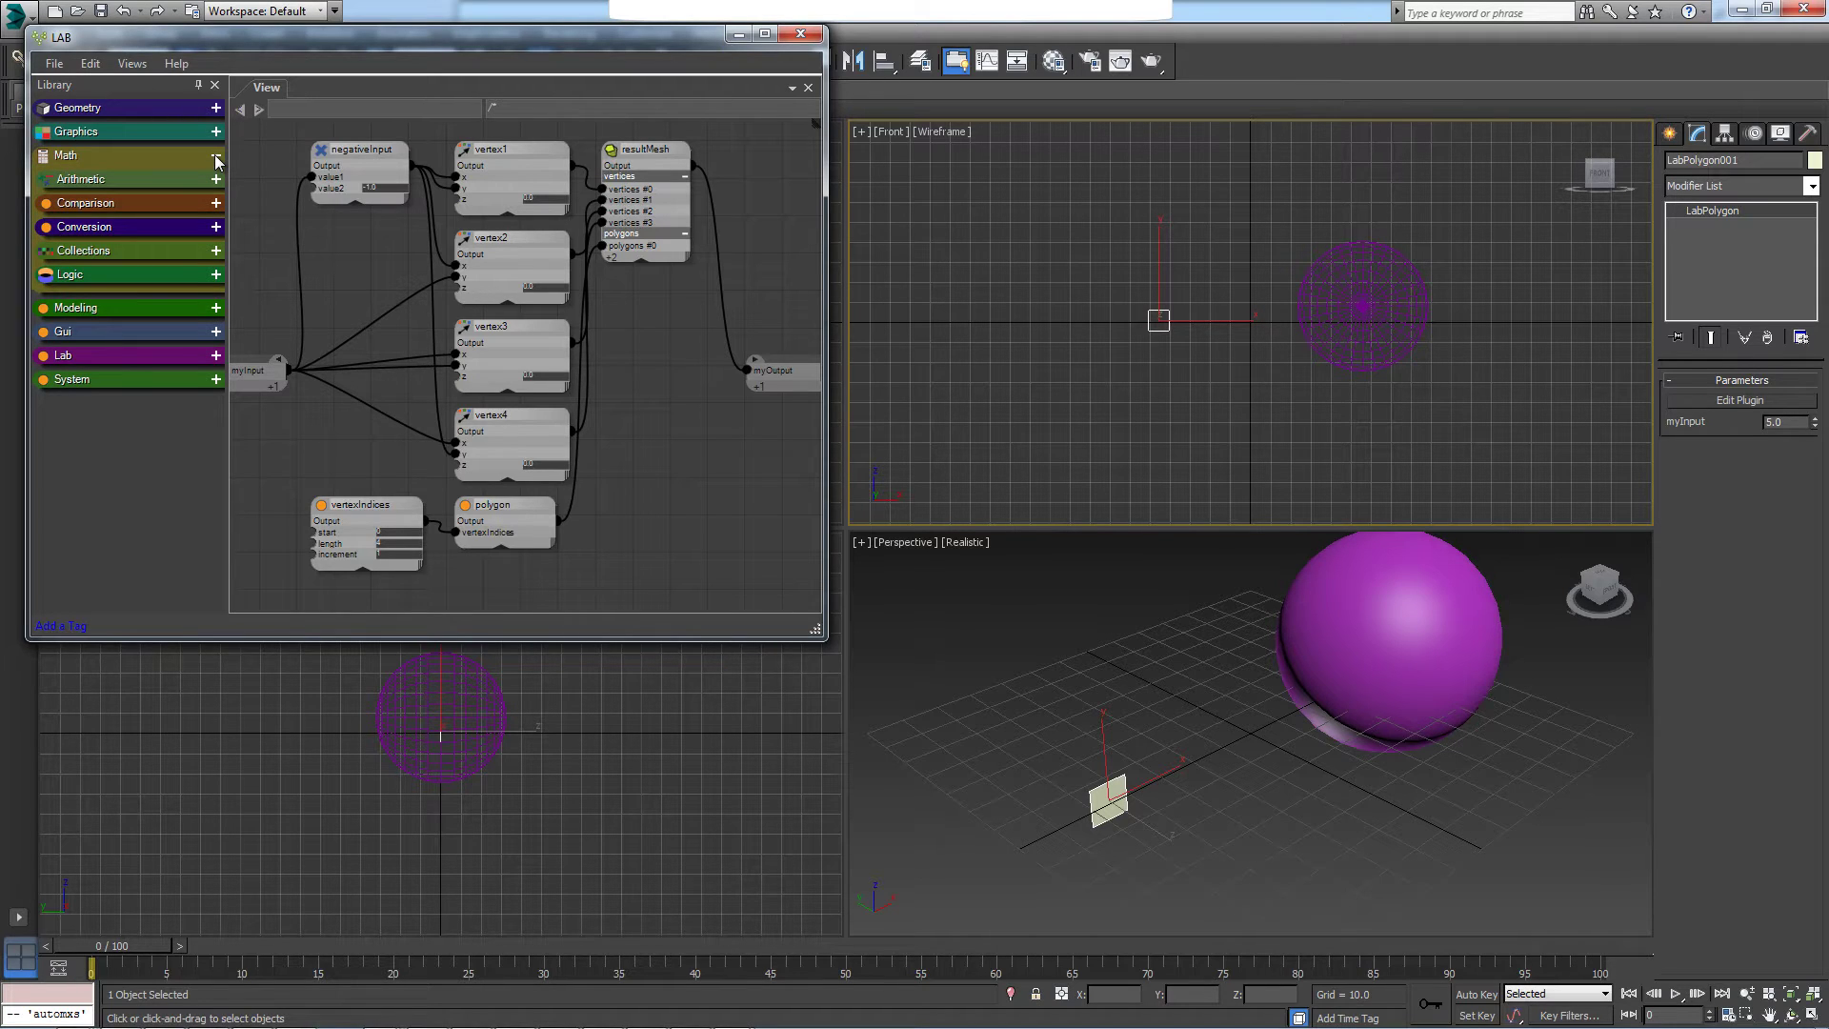
{"action": "left_click", "coordinate": [215, 157]}
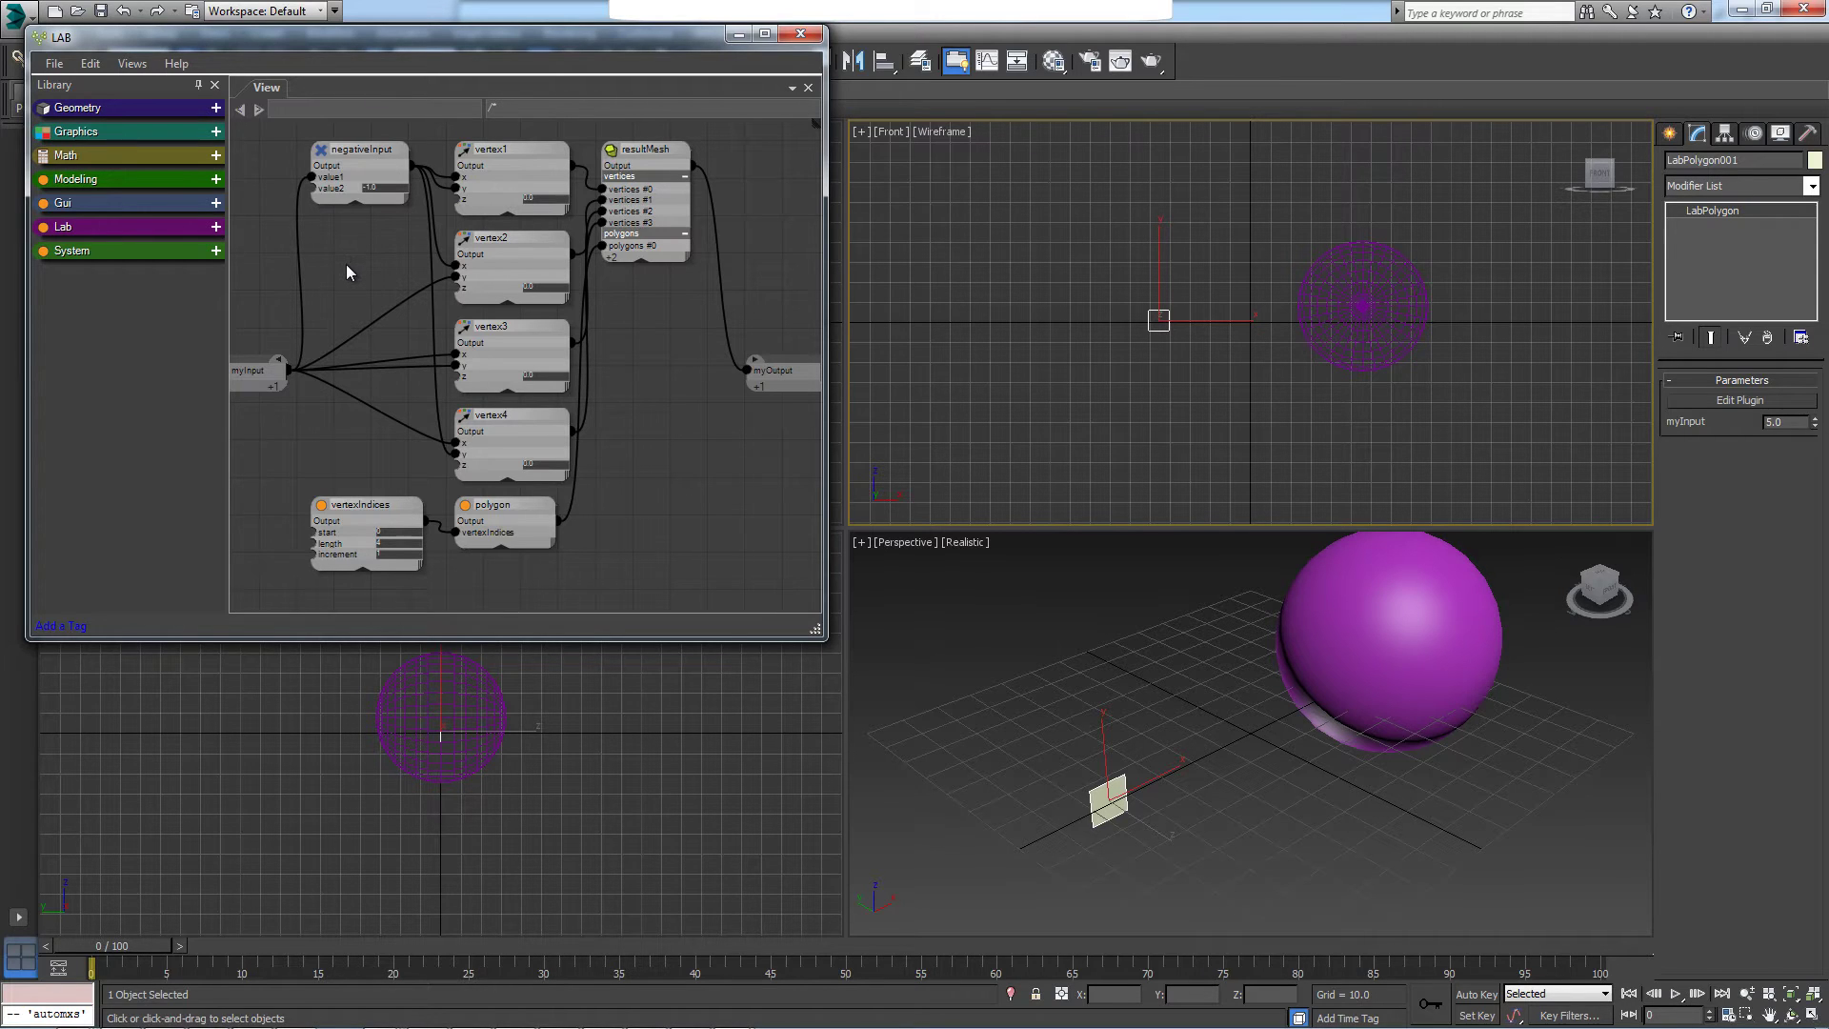
{"action": "right_click", "coordinate": [346, 265]}
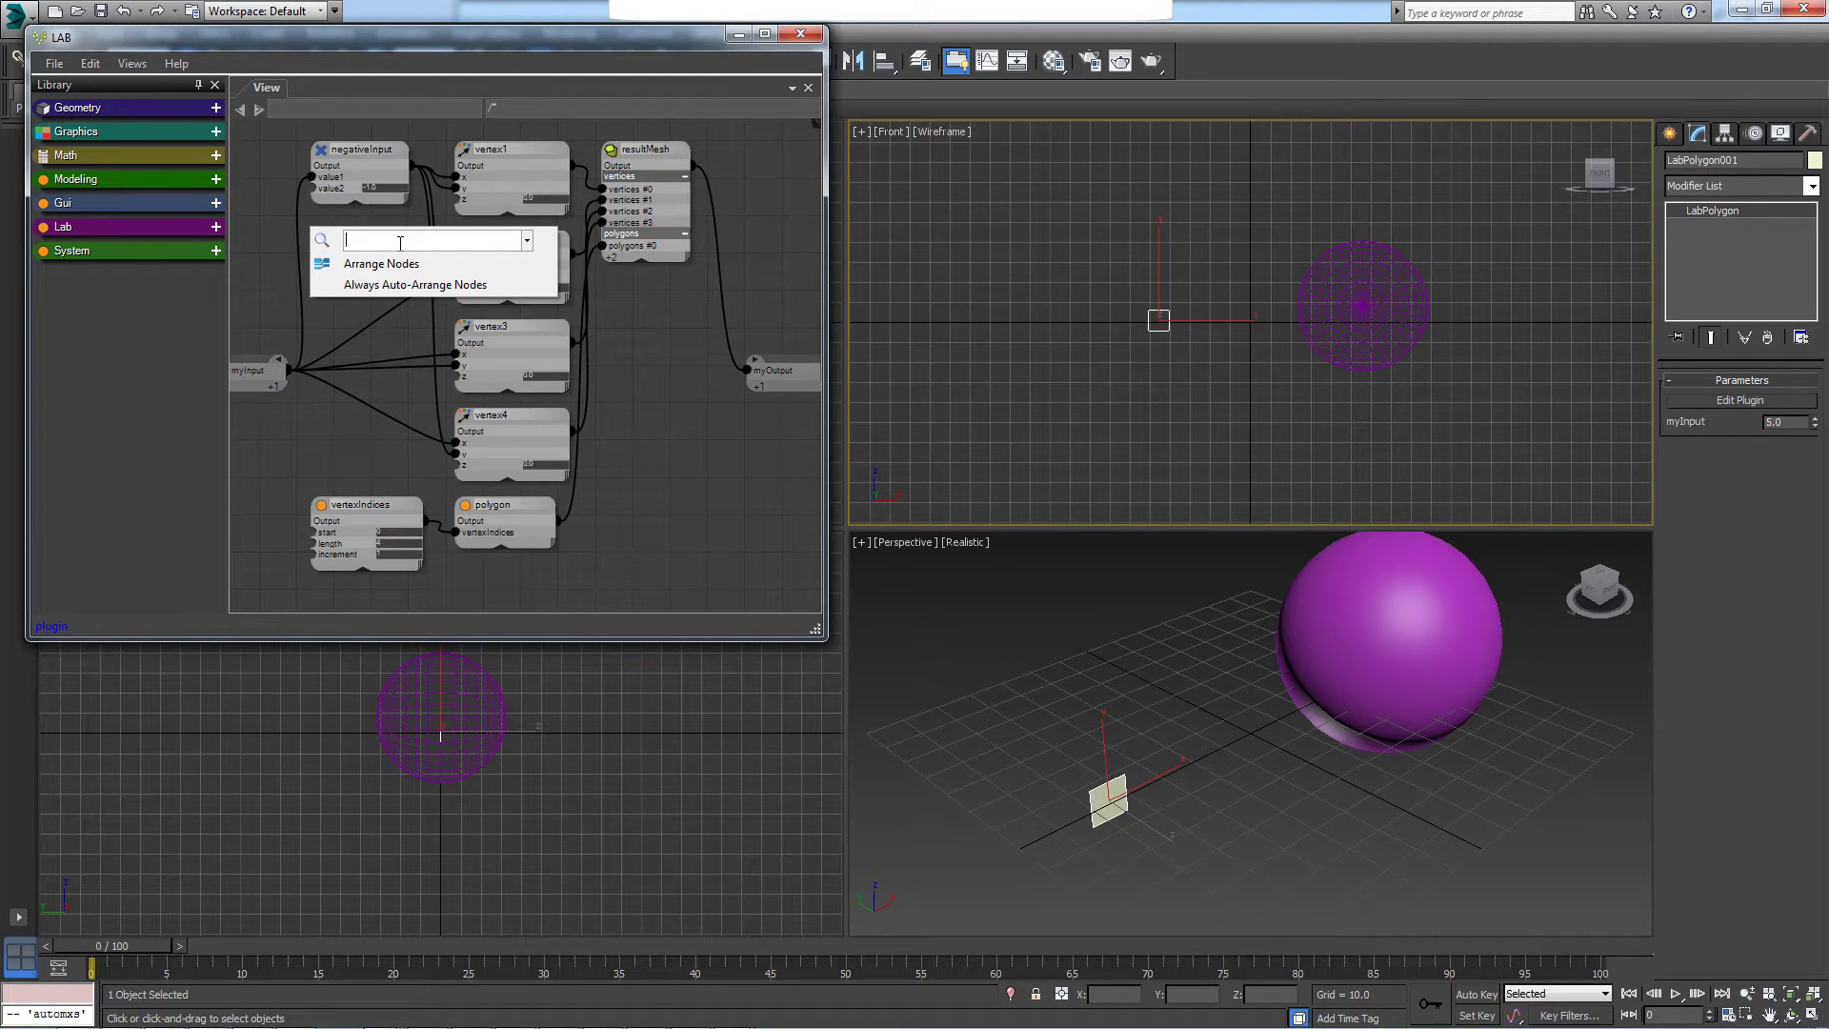
{"action": "type", "text": "multiply"}
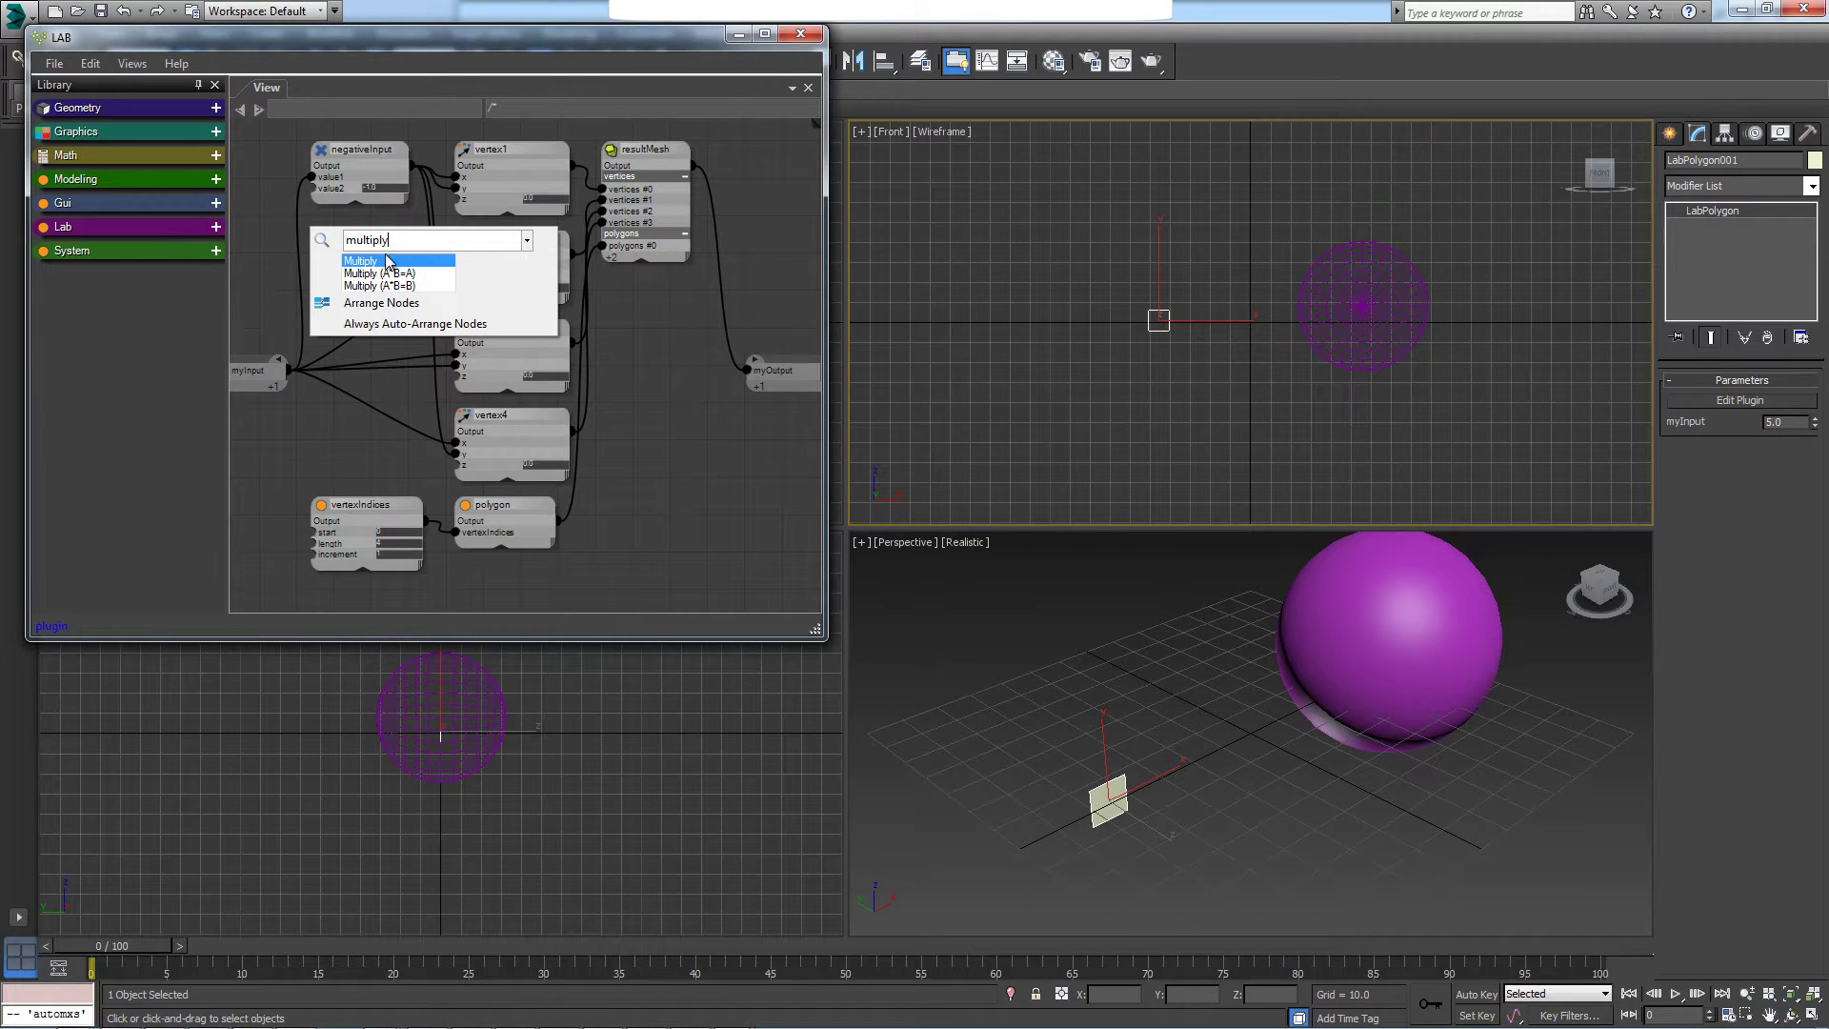
{"action": "left_click", "coordinate": [438, 258]}
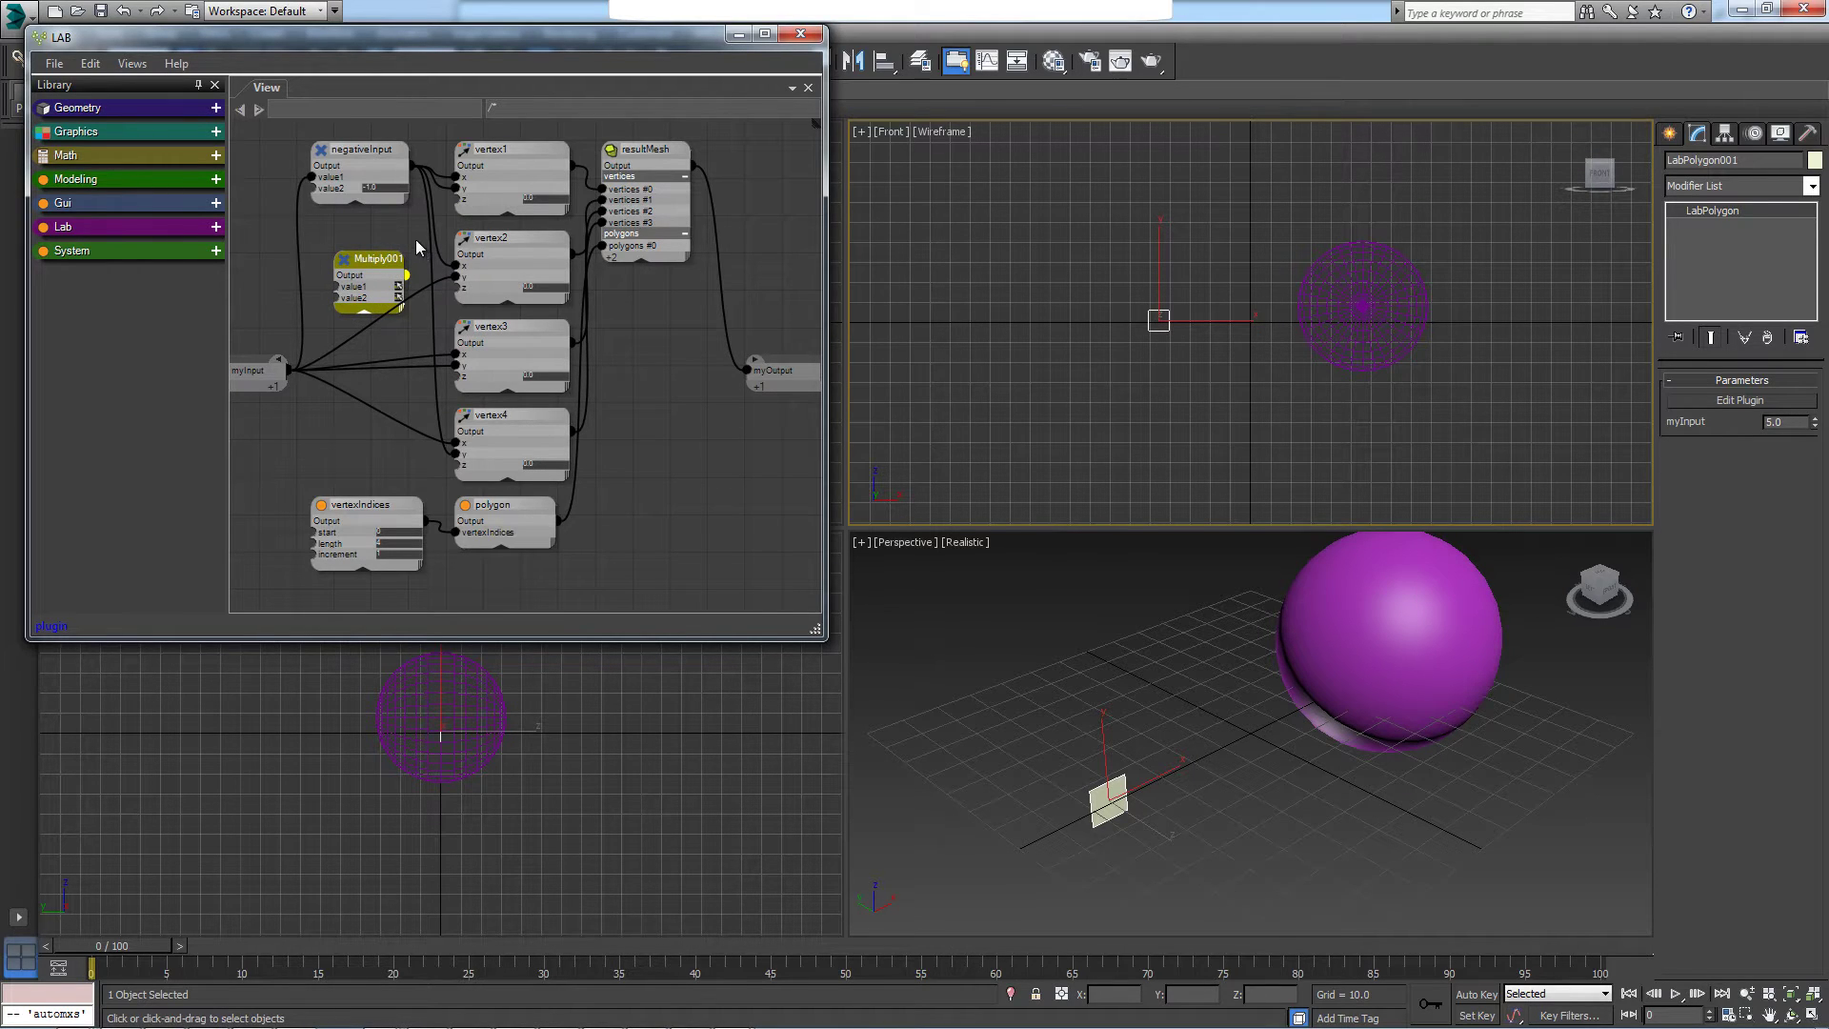
{"action": "key", "text": "Delete"}
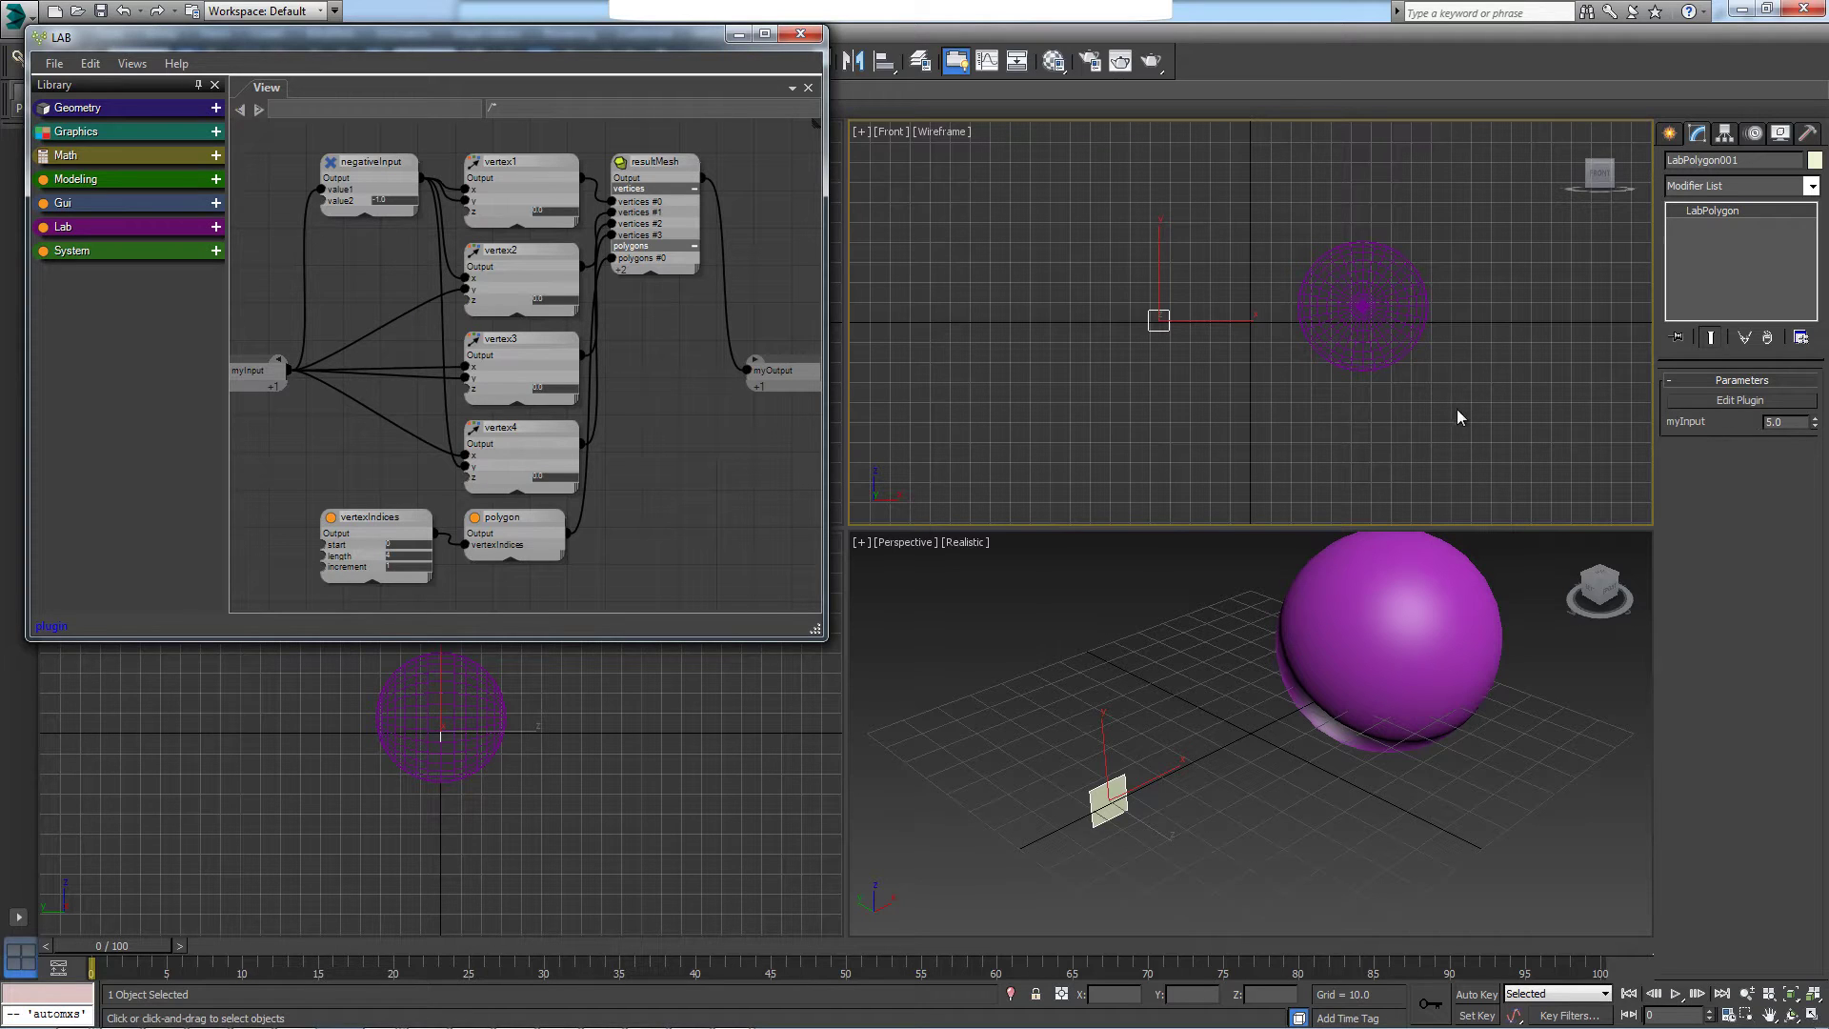
Drag a new wire from myInput and set the input row's type to float
{"action": "left_click", "coordinate": [273, 386]}
{"action": "left_click_drag", "start_coordinate": [290, 379], "coordinate": [367, 436]}
{"action": "key", "text": "Return"}
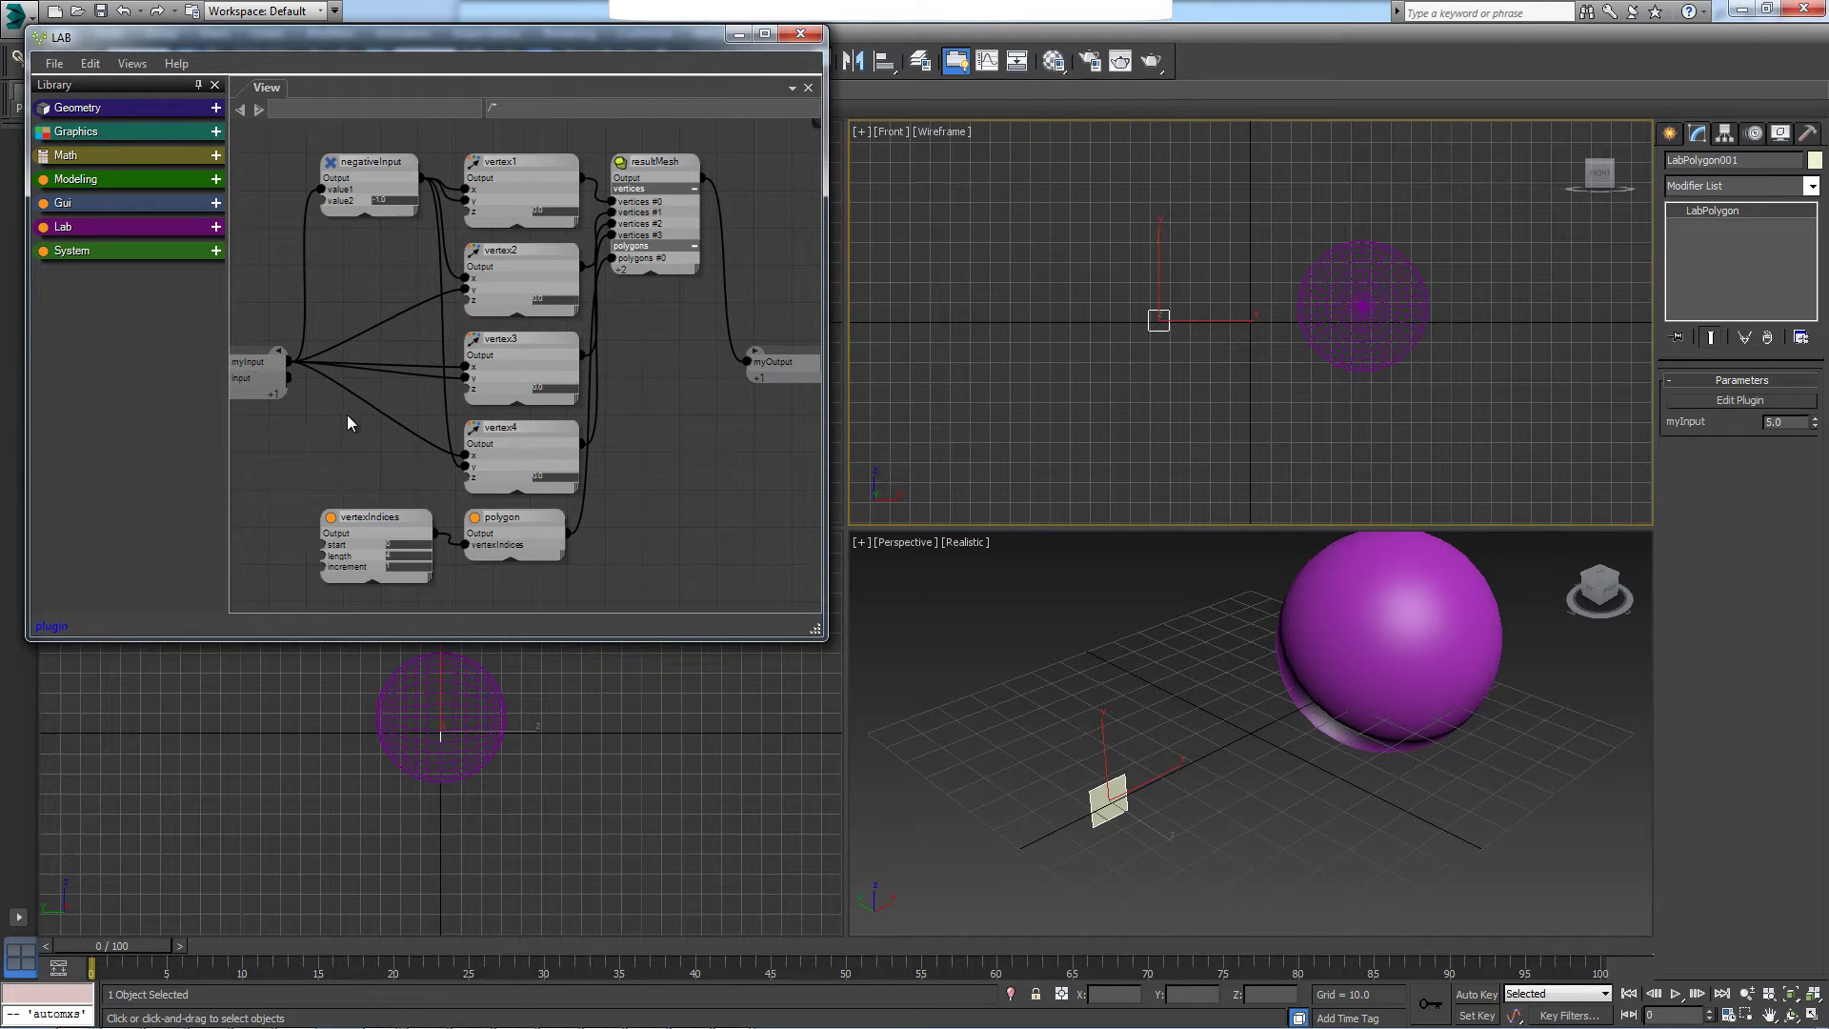
{"action": "right_click", "coordinate": [259, 380]}
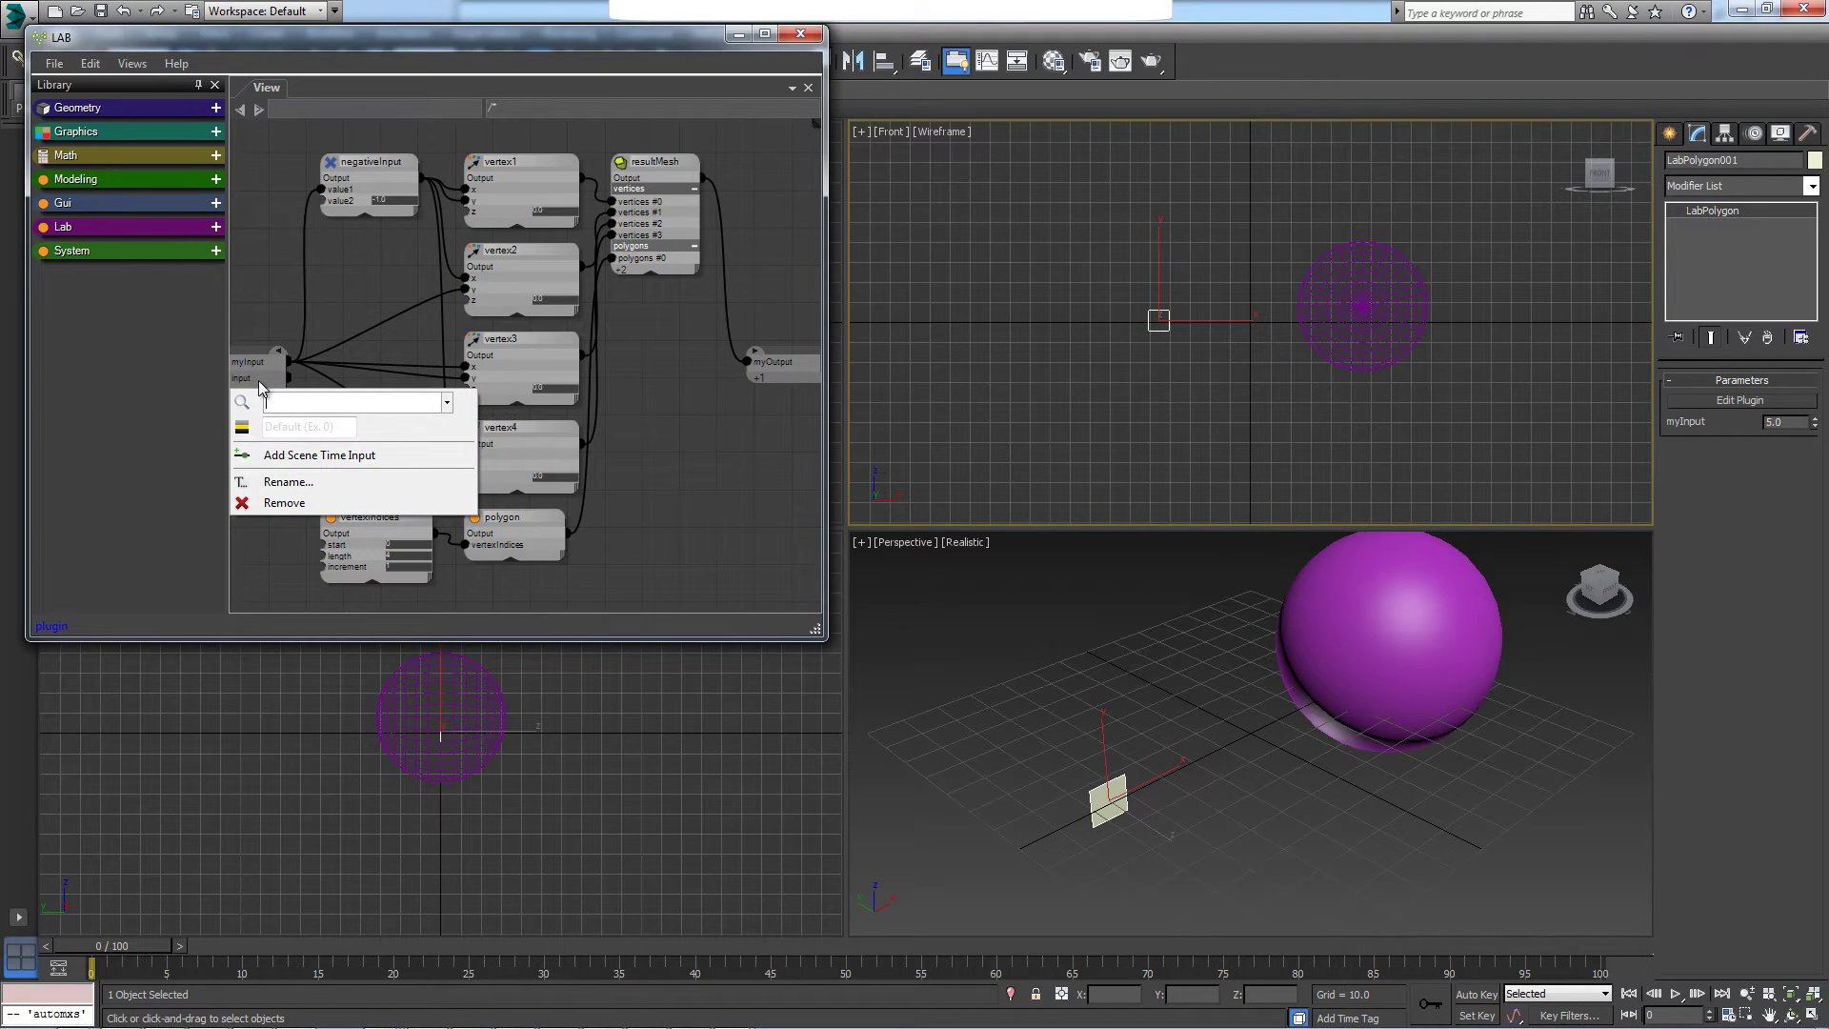
{"action": "type", "text": "floa"}
{"action": "key", "text": "Return"}
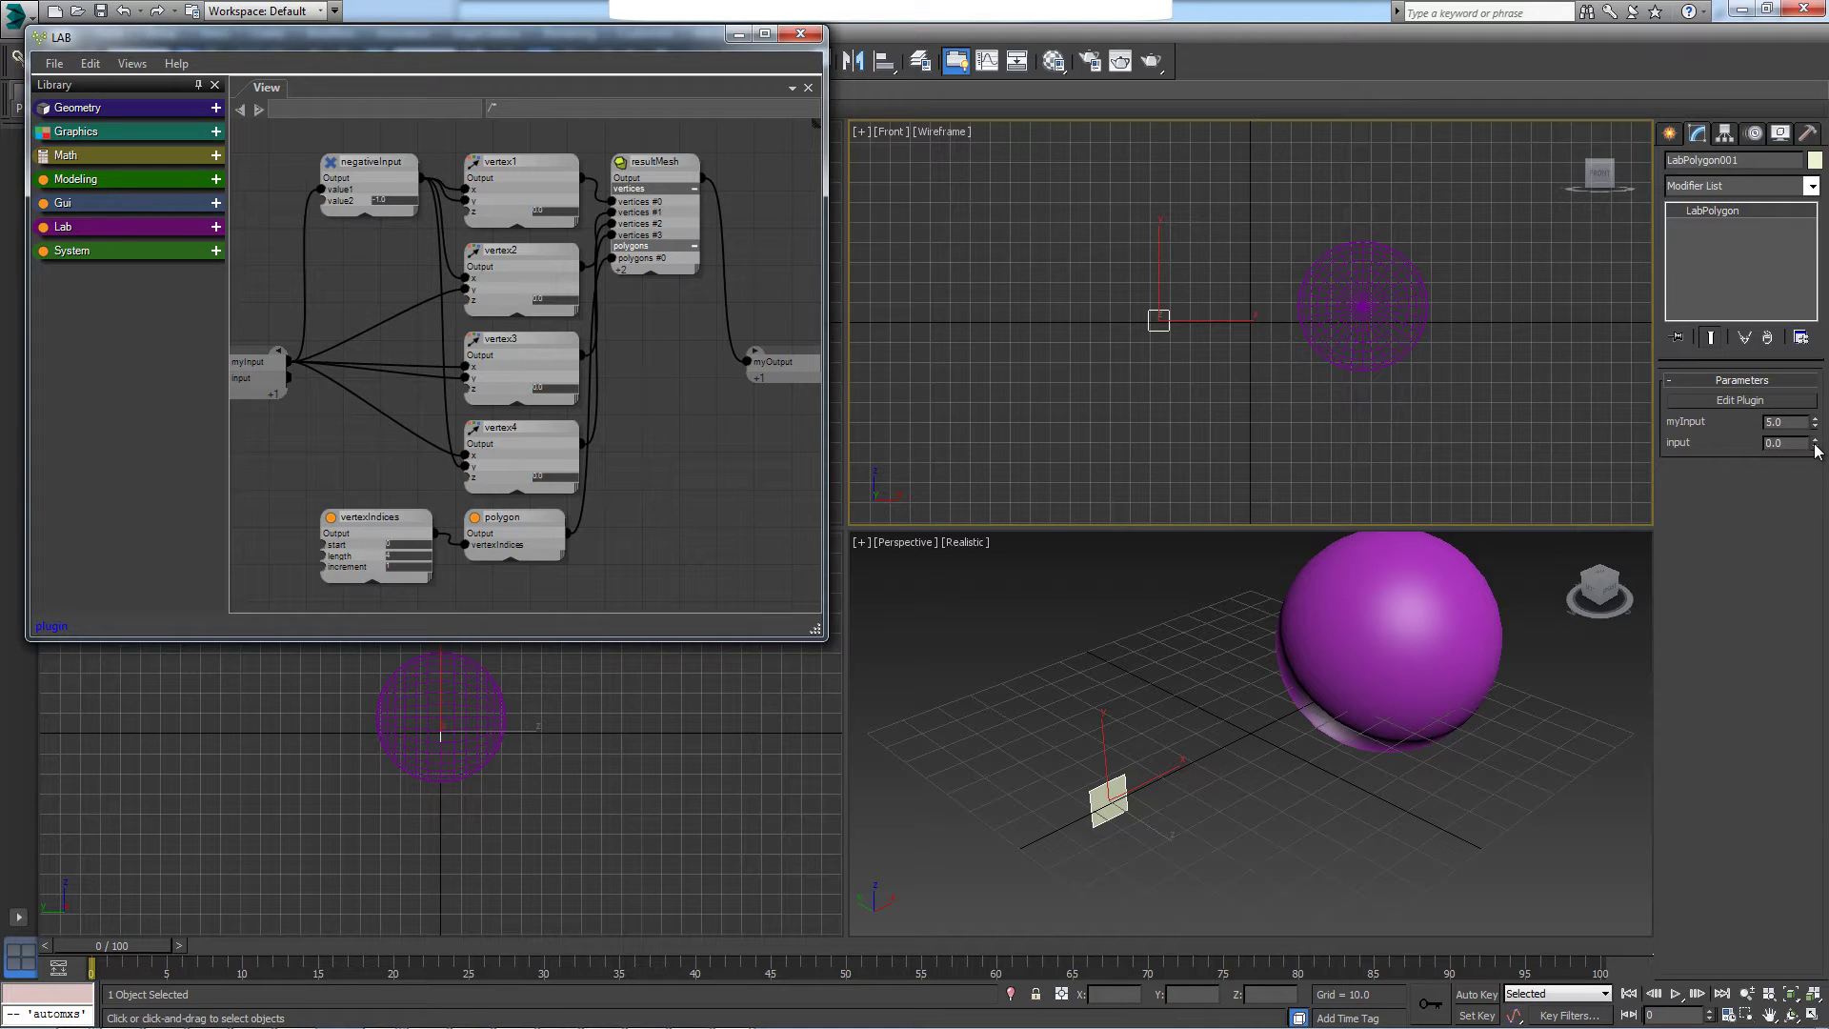
Set negativeInput's value2 to -20 to enlarge the square
{"action": "middle_click_drag", "start_coordinate": [390, 278], "coordinate": [398, 295]}
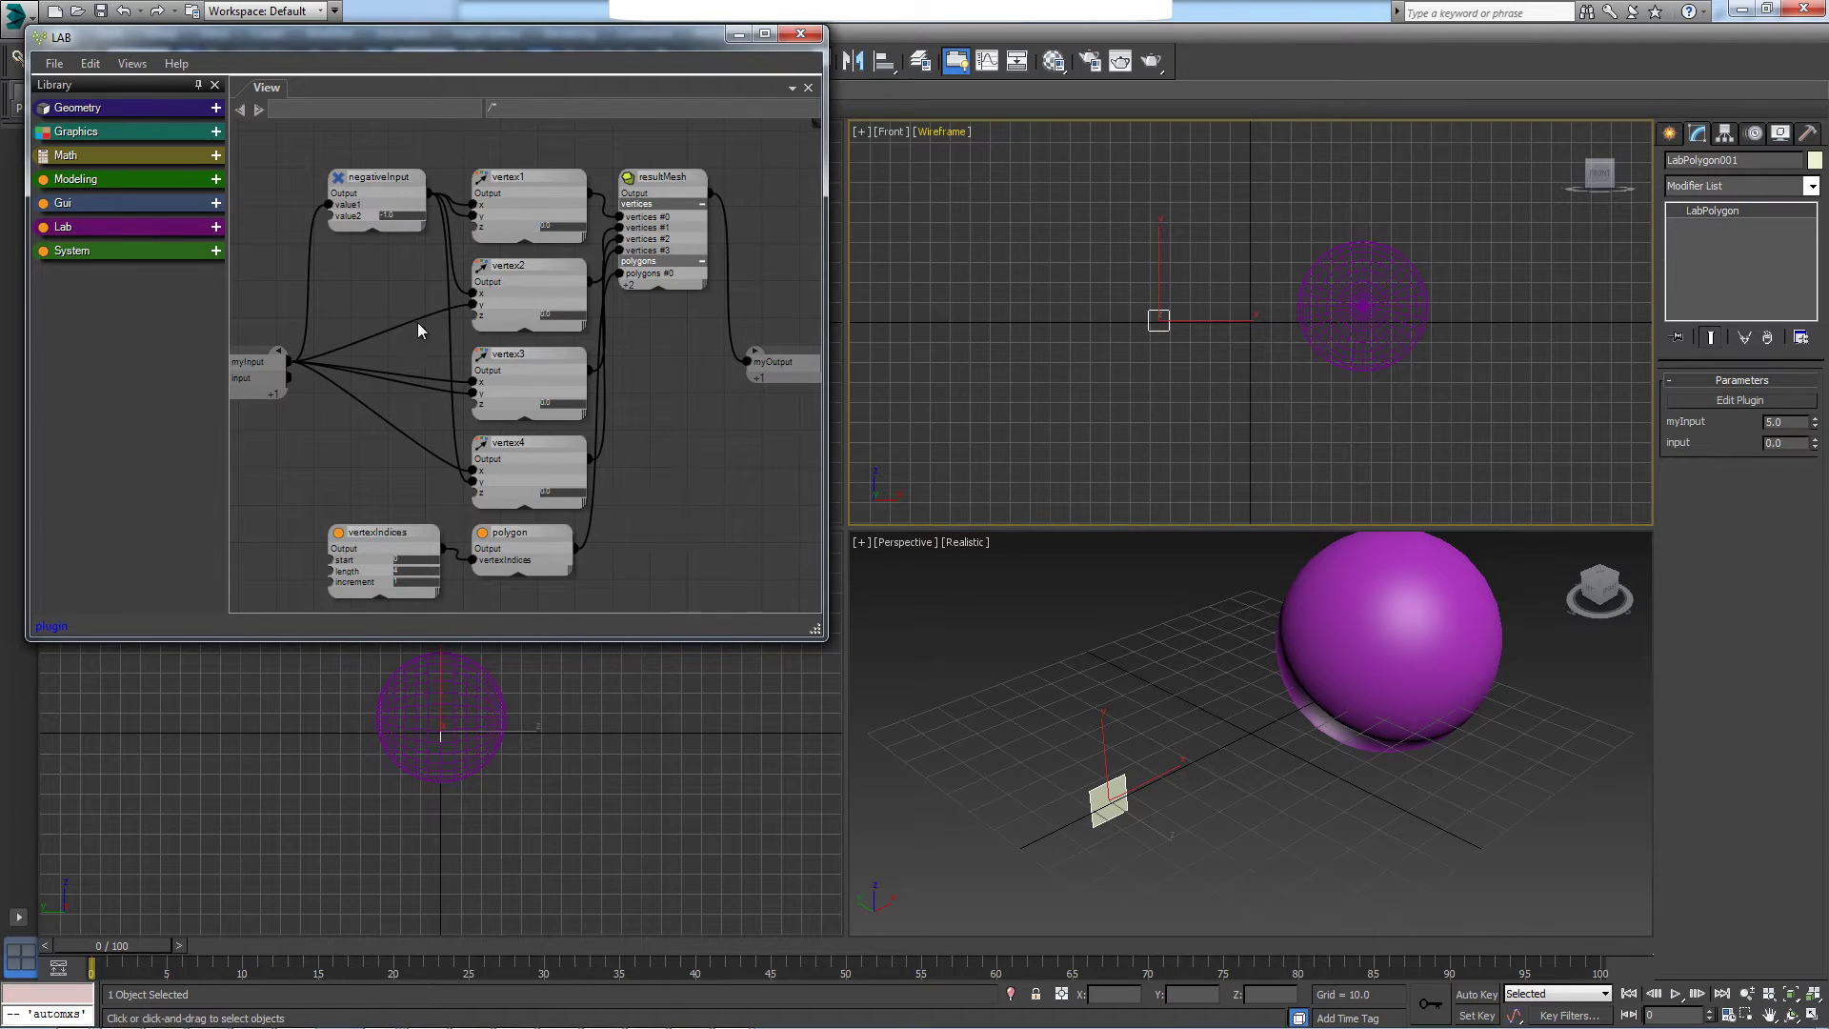
{"action": "scroll", "coordinate": [426, 376], "scroll_direction": "up", "scroll_amount": 5}
{"action": "middle_click_drag", "start_coordinate": [428, 286], "coordinate": [457, 348]}
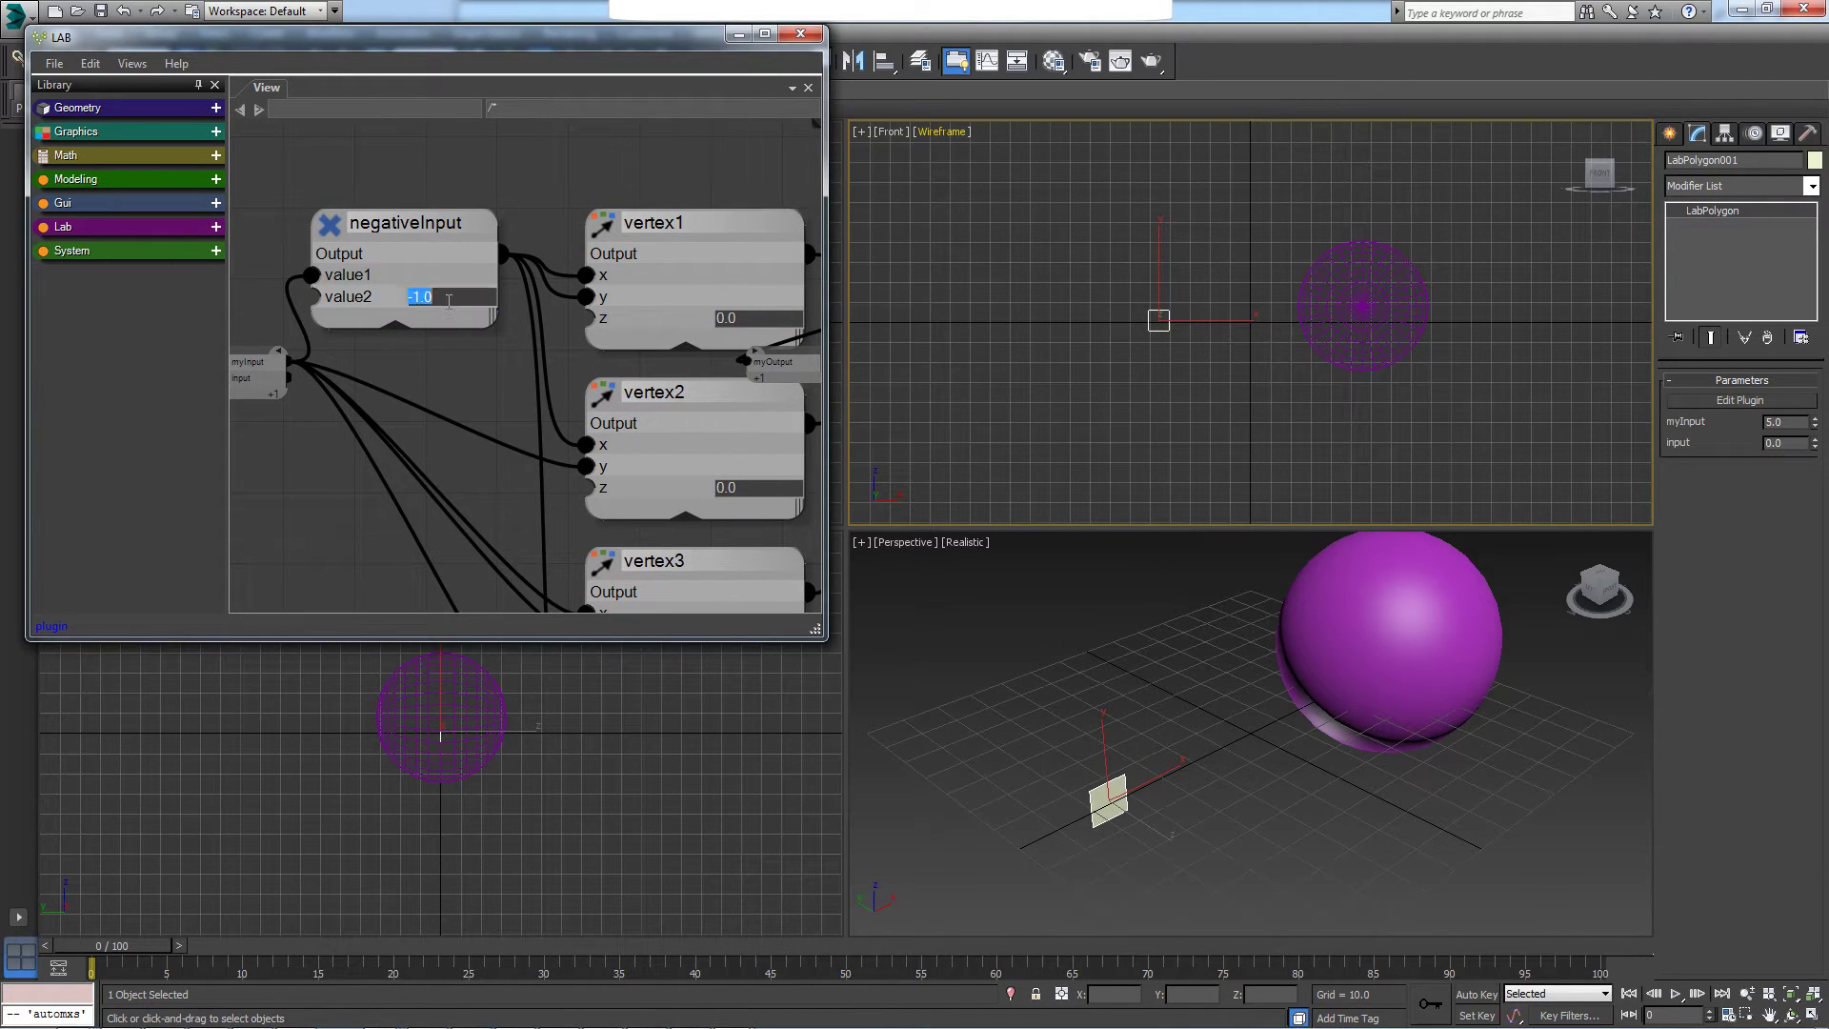
{"action": "type", "text": "-20"}
{"action": "key", "text": "Return"}
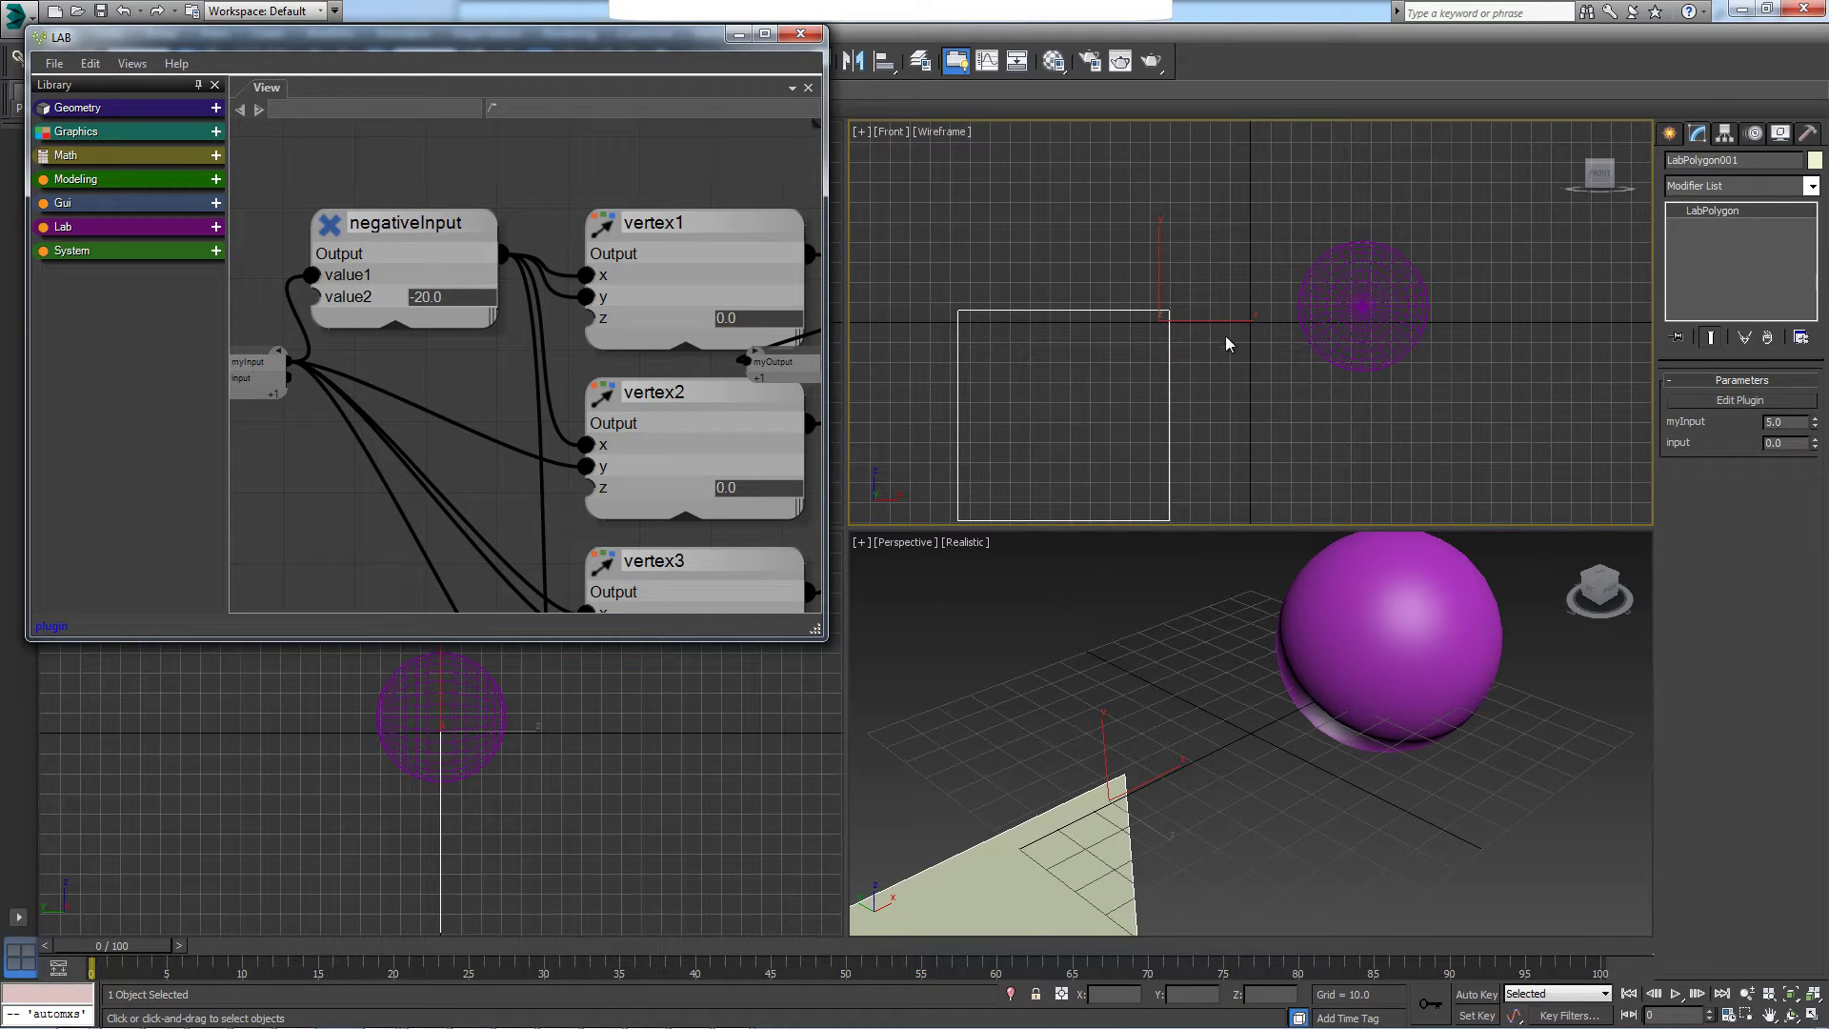
Box-select and delete all the polygon graph nodes
{"action": "middle_click_drag", "start_coordinate": [1225, 343], "coordinate": [1164, 316]}
{"action": "scroll", "coordinate": [463, 302], "scroll_direction": "down", "scroll_amount": 2}
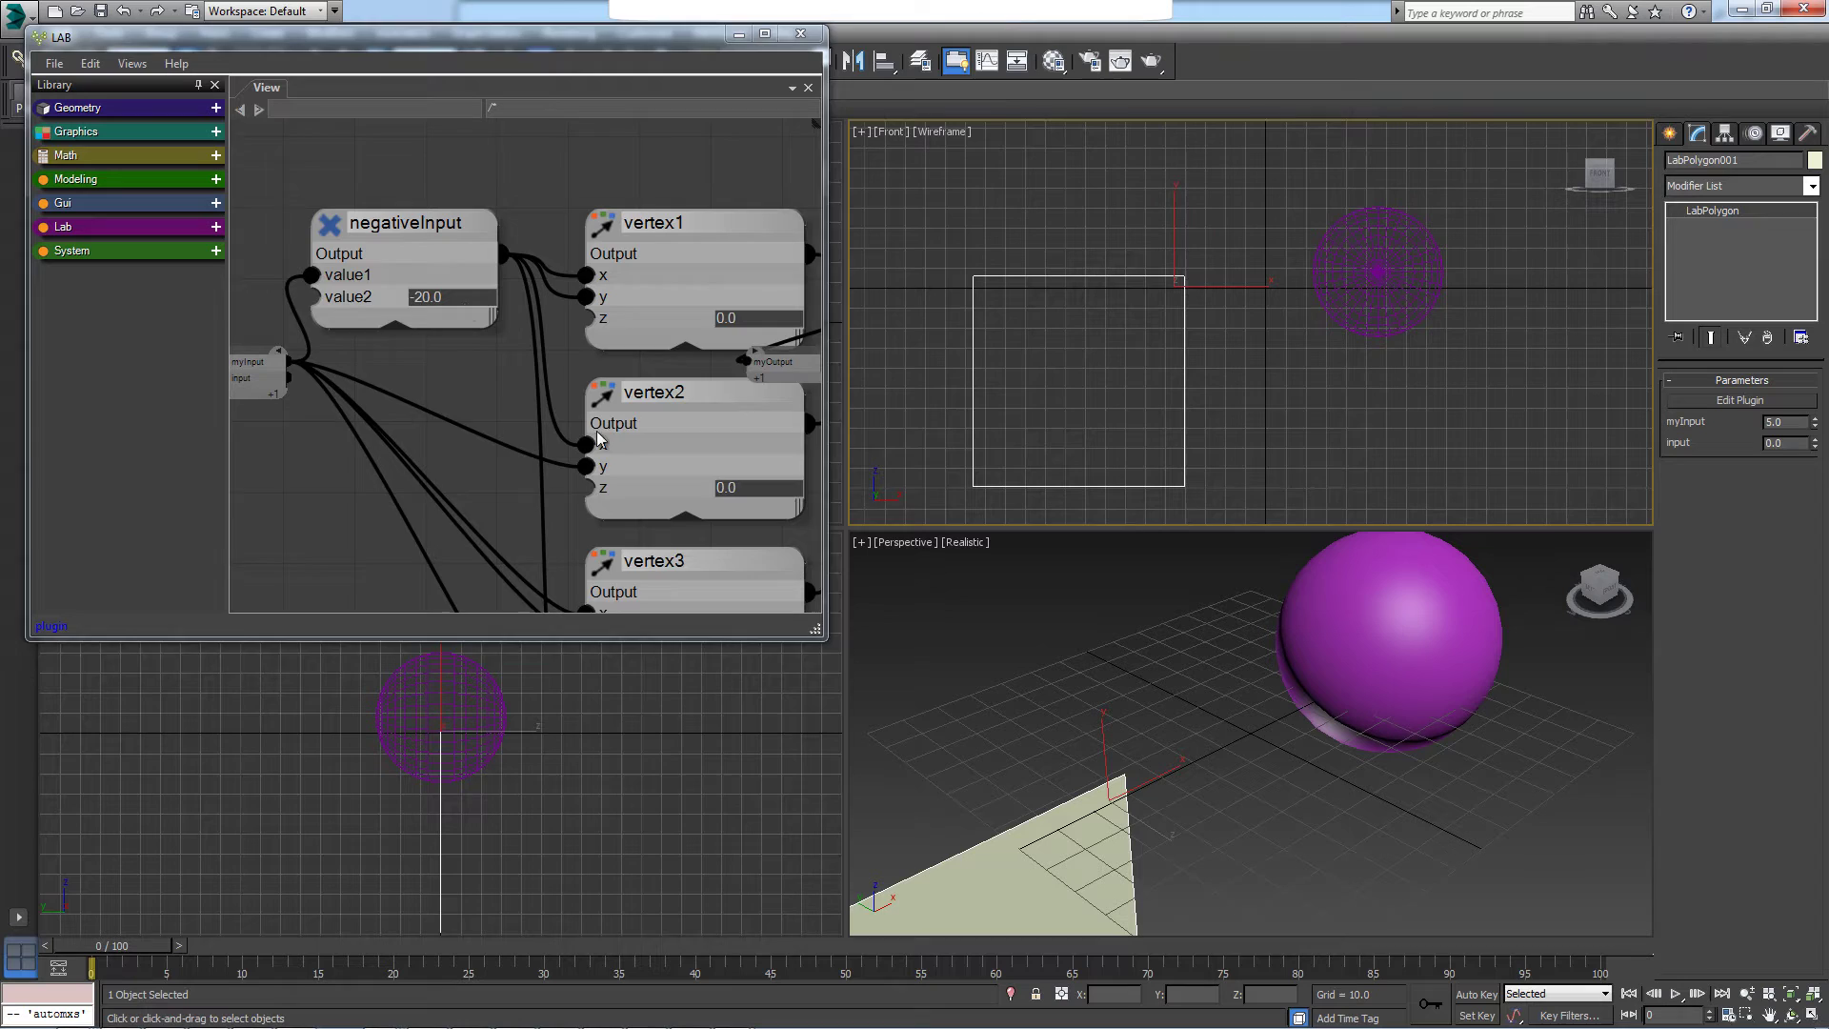
{"action": "scroll", "coordinate": [527, 388], "scroll_direction": "down", "scroll_amount": 2}
{"action": "scroll", "coordinate": [603, 389], "scroll_direction": "up", "scroll_amount": 1}
{"action": "scroll", "coordinate": [497, 355], "scroll_direction": "down", "scroll_amount": 2}
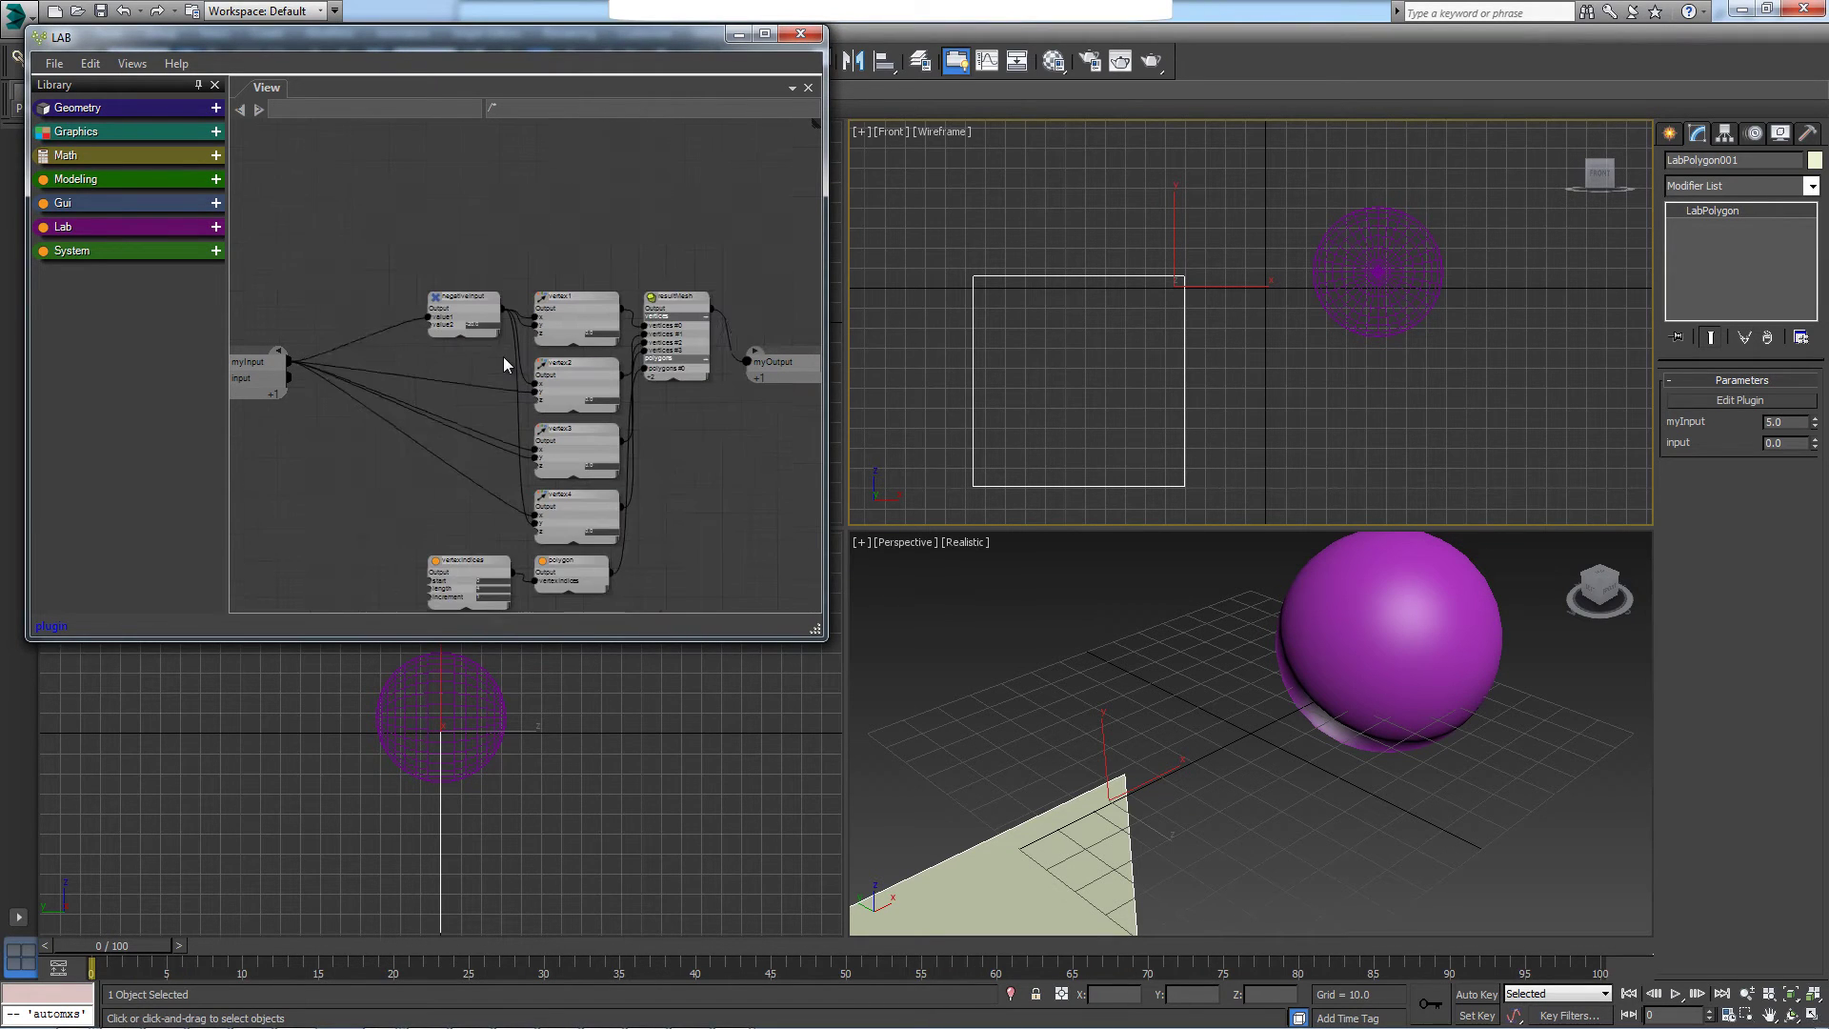
{"action": "scroll", "coordinate": [471, 286], "scroll_direction": "down", "scroll_amount": 1}
{"action": "left_click_drag", "start_coordinate": [404, 165], "coordinate": [653, 555]}
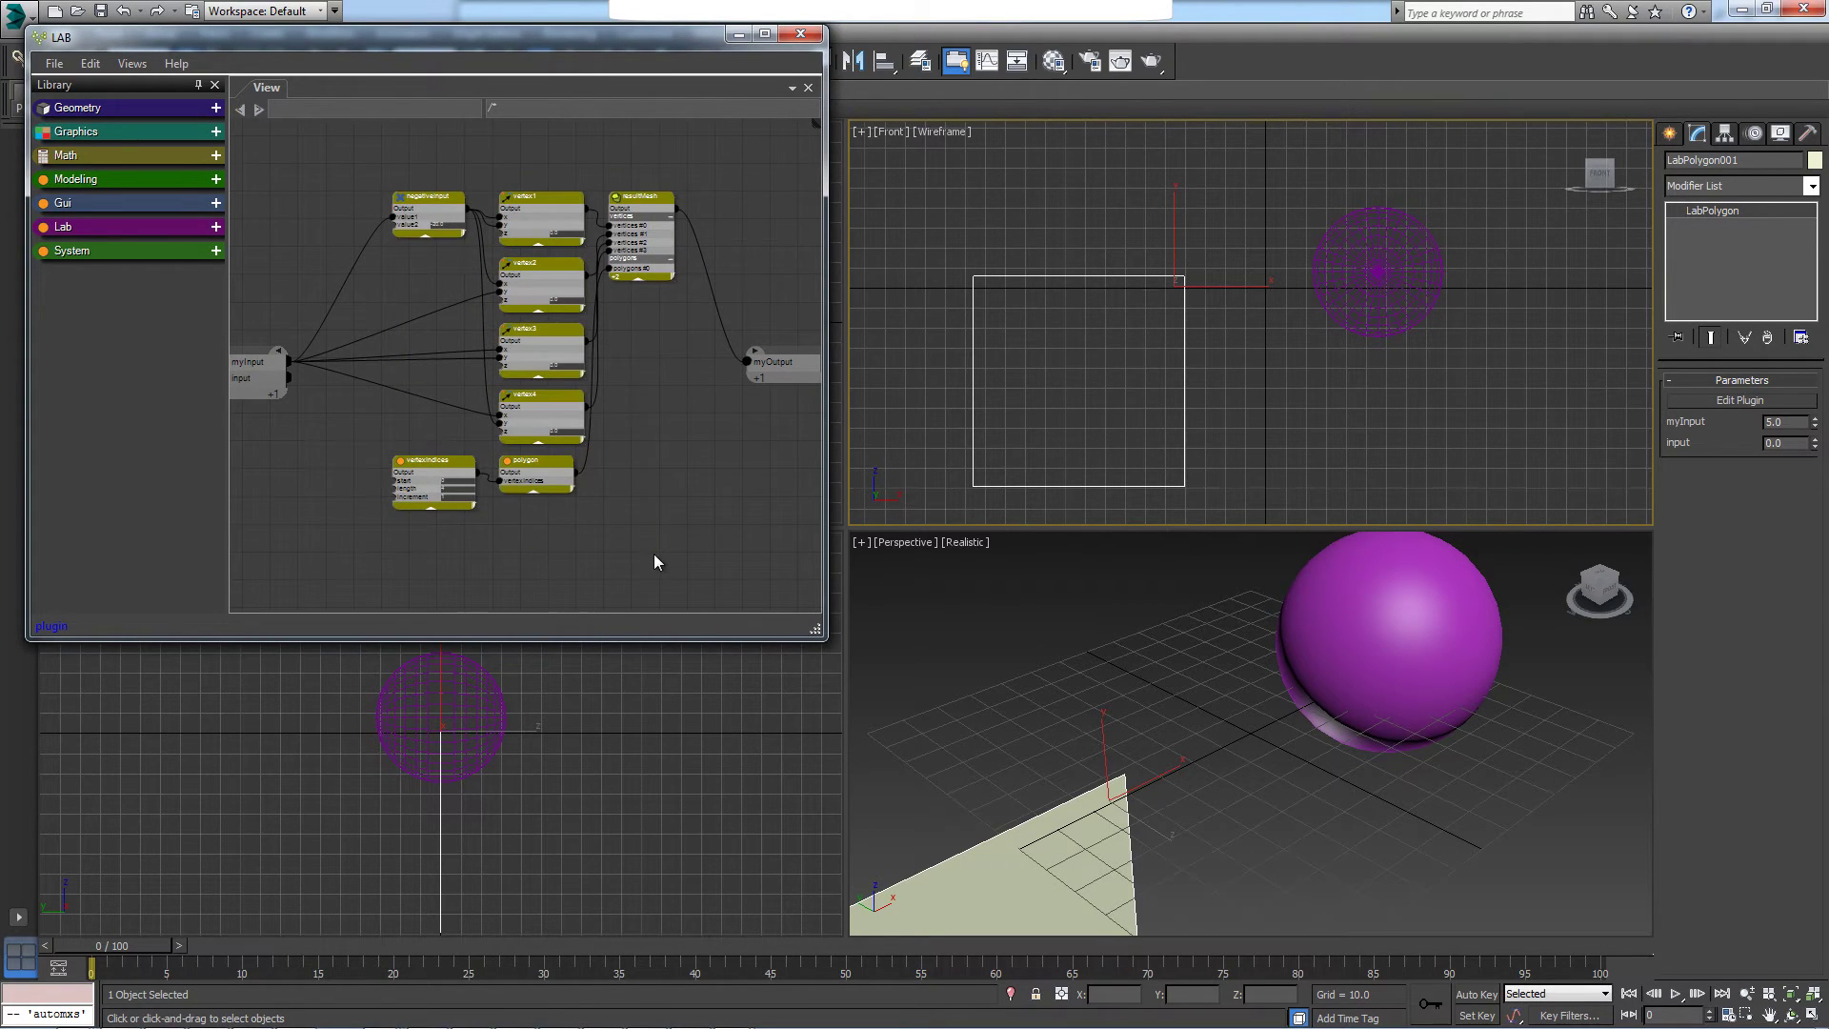
{"action": "key", "text": "Delete"}
{"action": "type", "text": "x"}
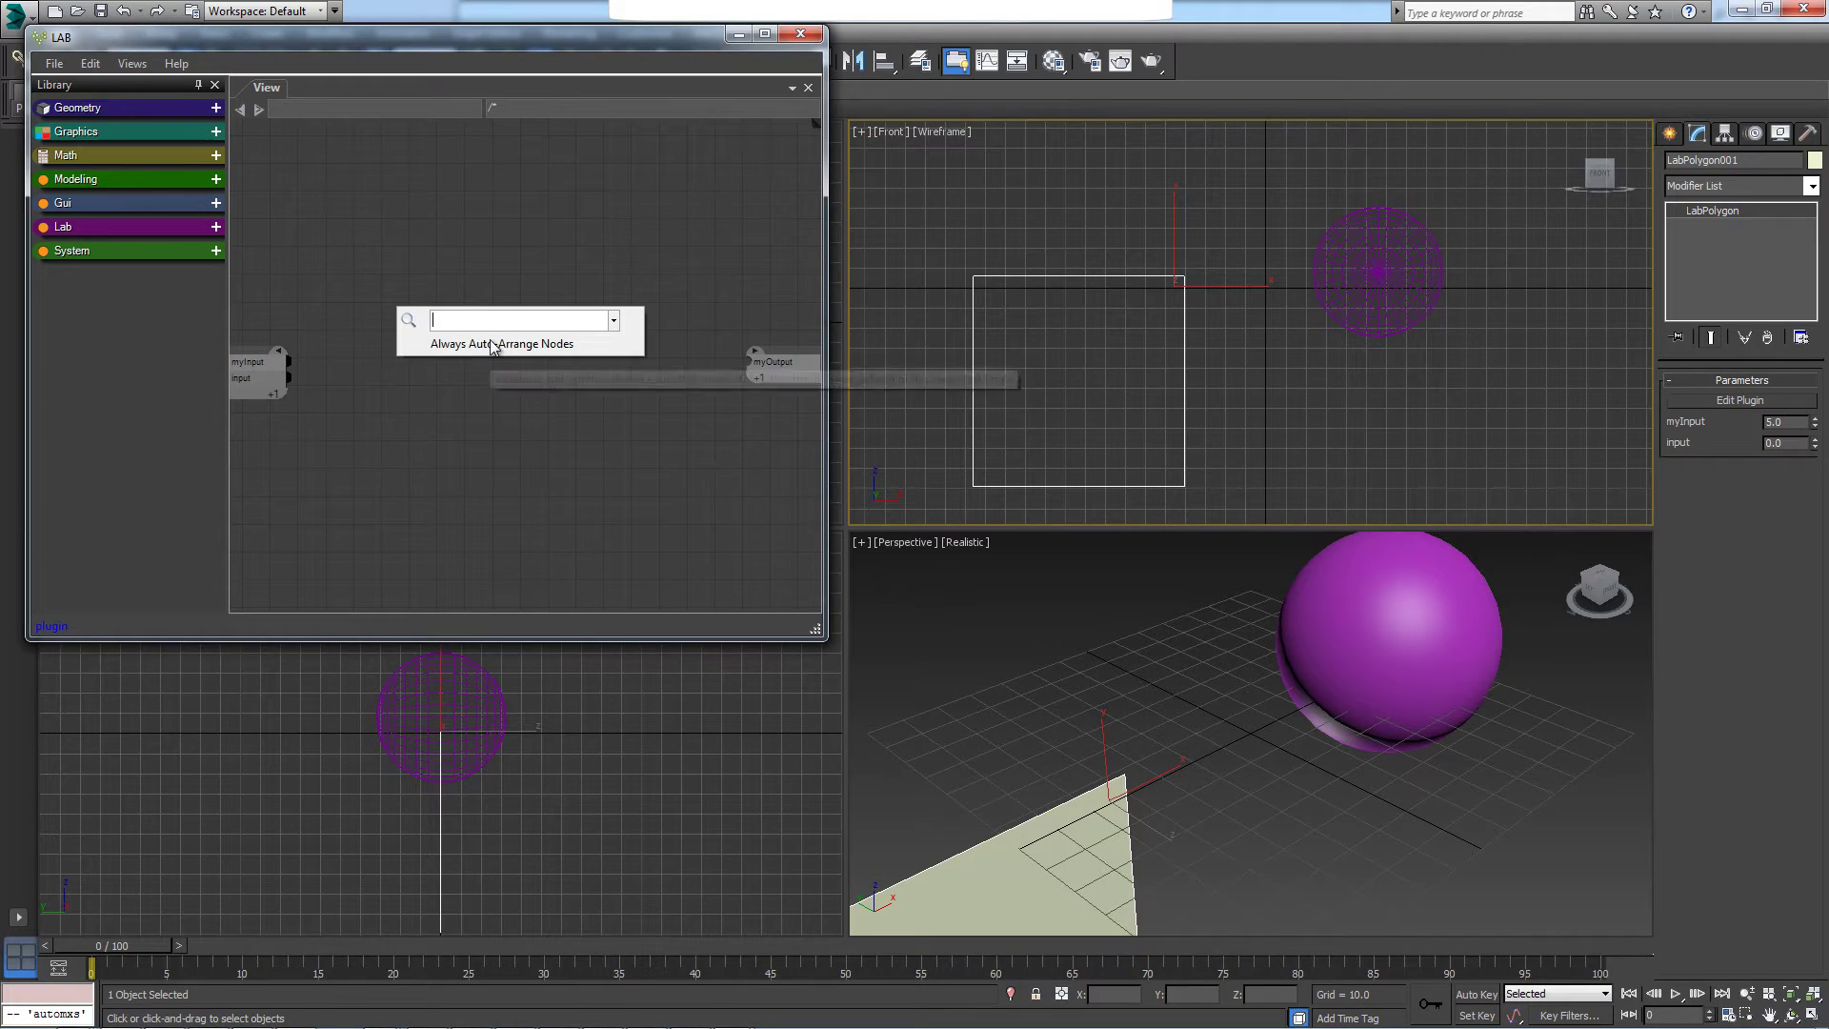
{"action": "type", "text": "sphere"}
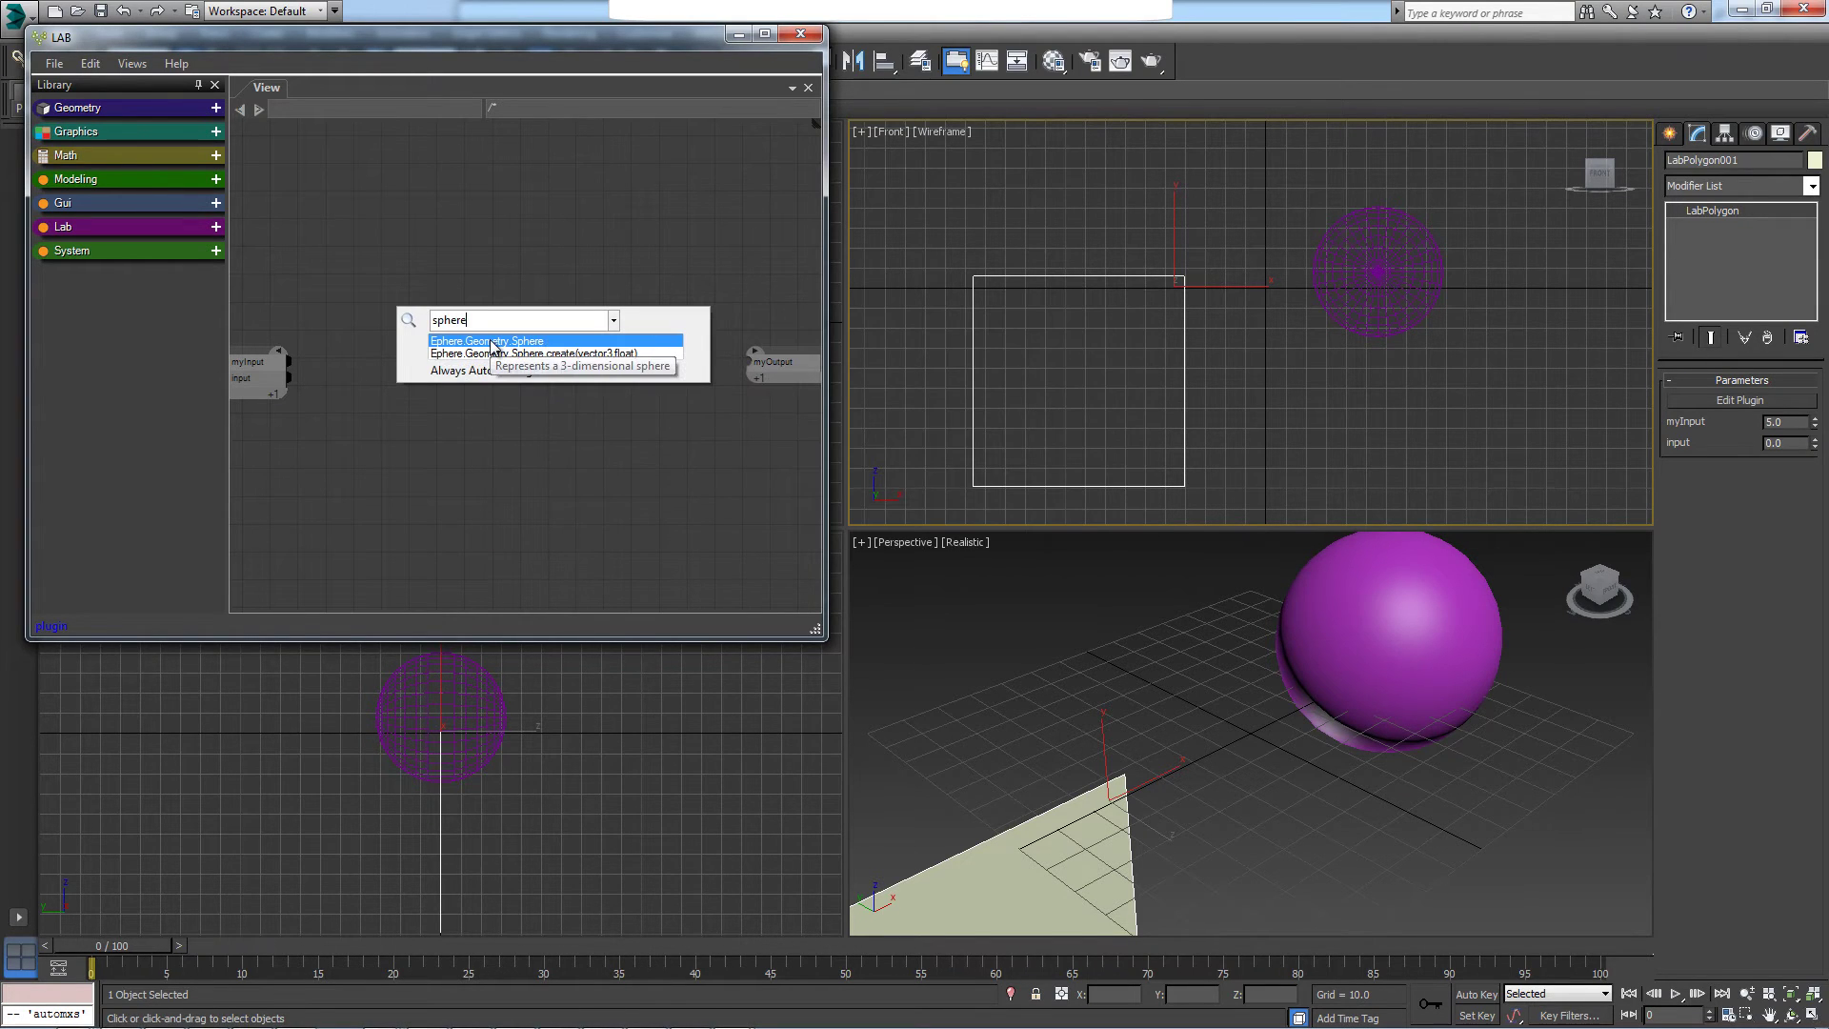
Add a Sphere001 node and wire its GetAsPolygonMesh3 output into myOutput
{"action": "left_click", "coordinate": [491, 340]}
{"action": "left_click_drag", "start_coordinate": [491, 339], "coordinate": [461, 355]}
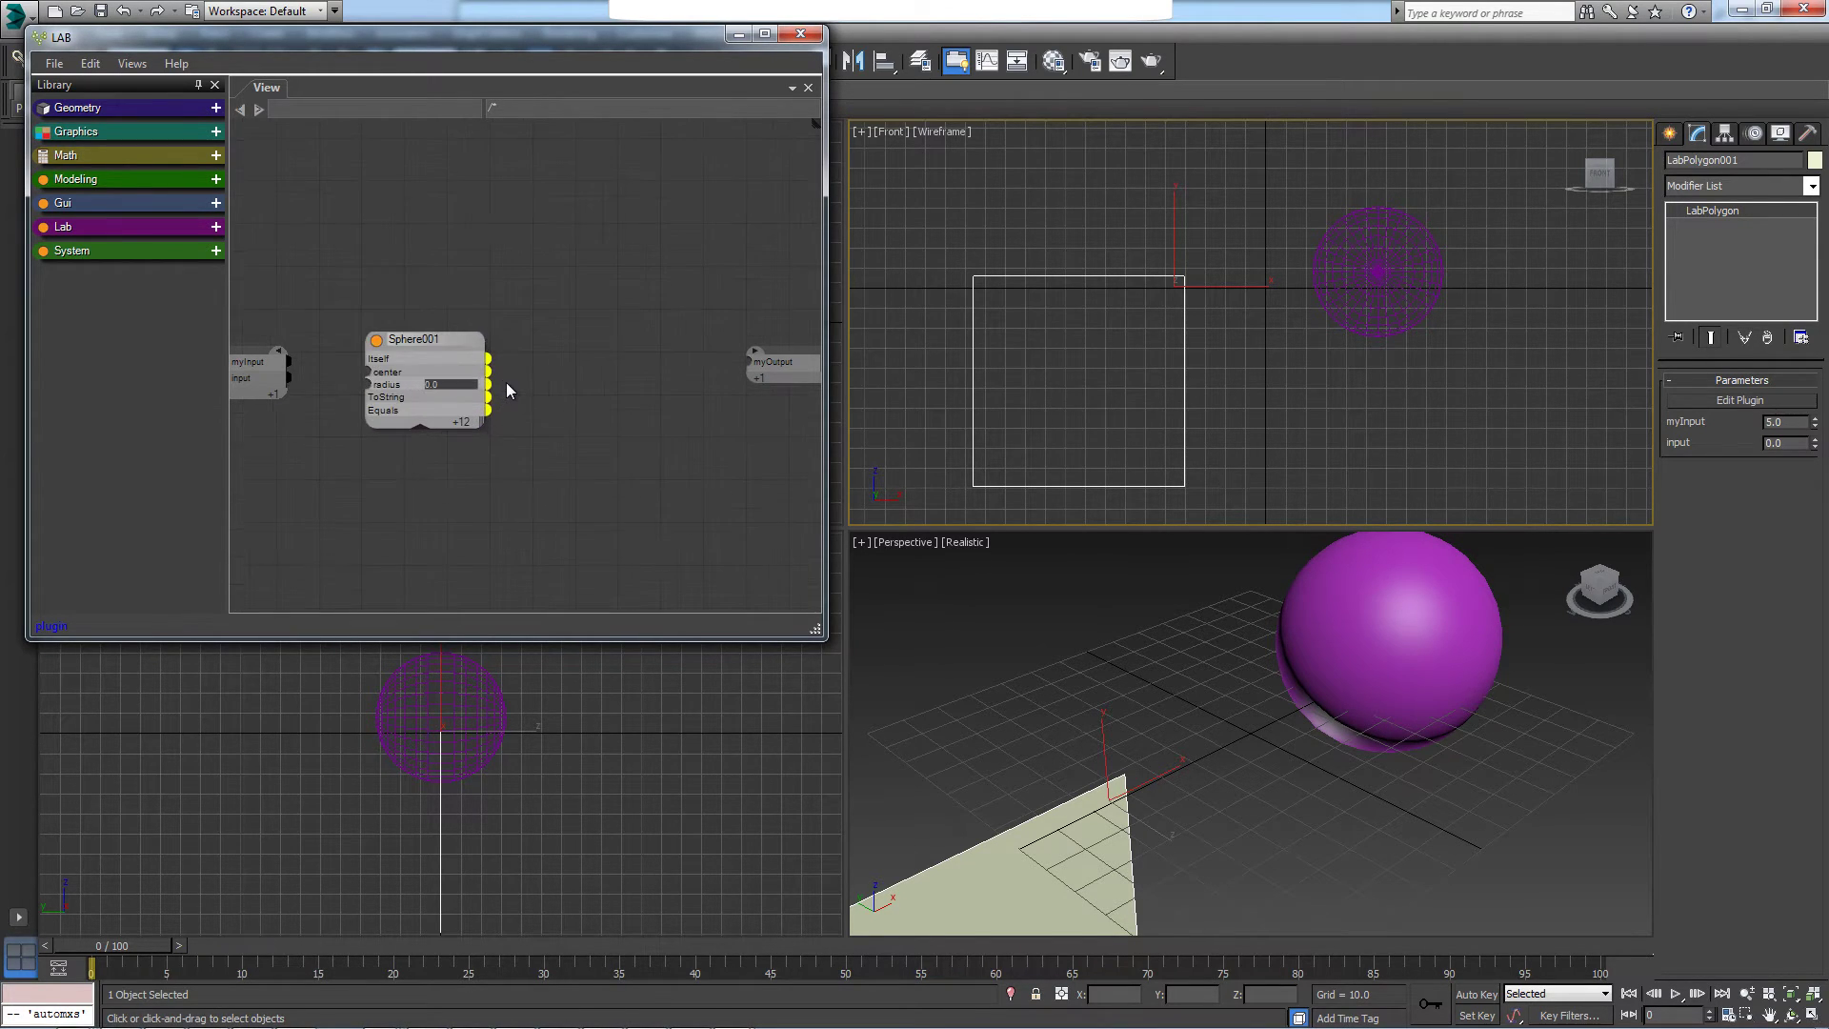
{"action": "middle_click_drag", "start_coordinate": [505, 382], "coordinate": [506, 343]}
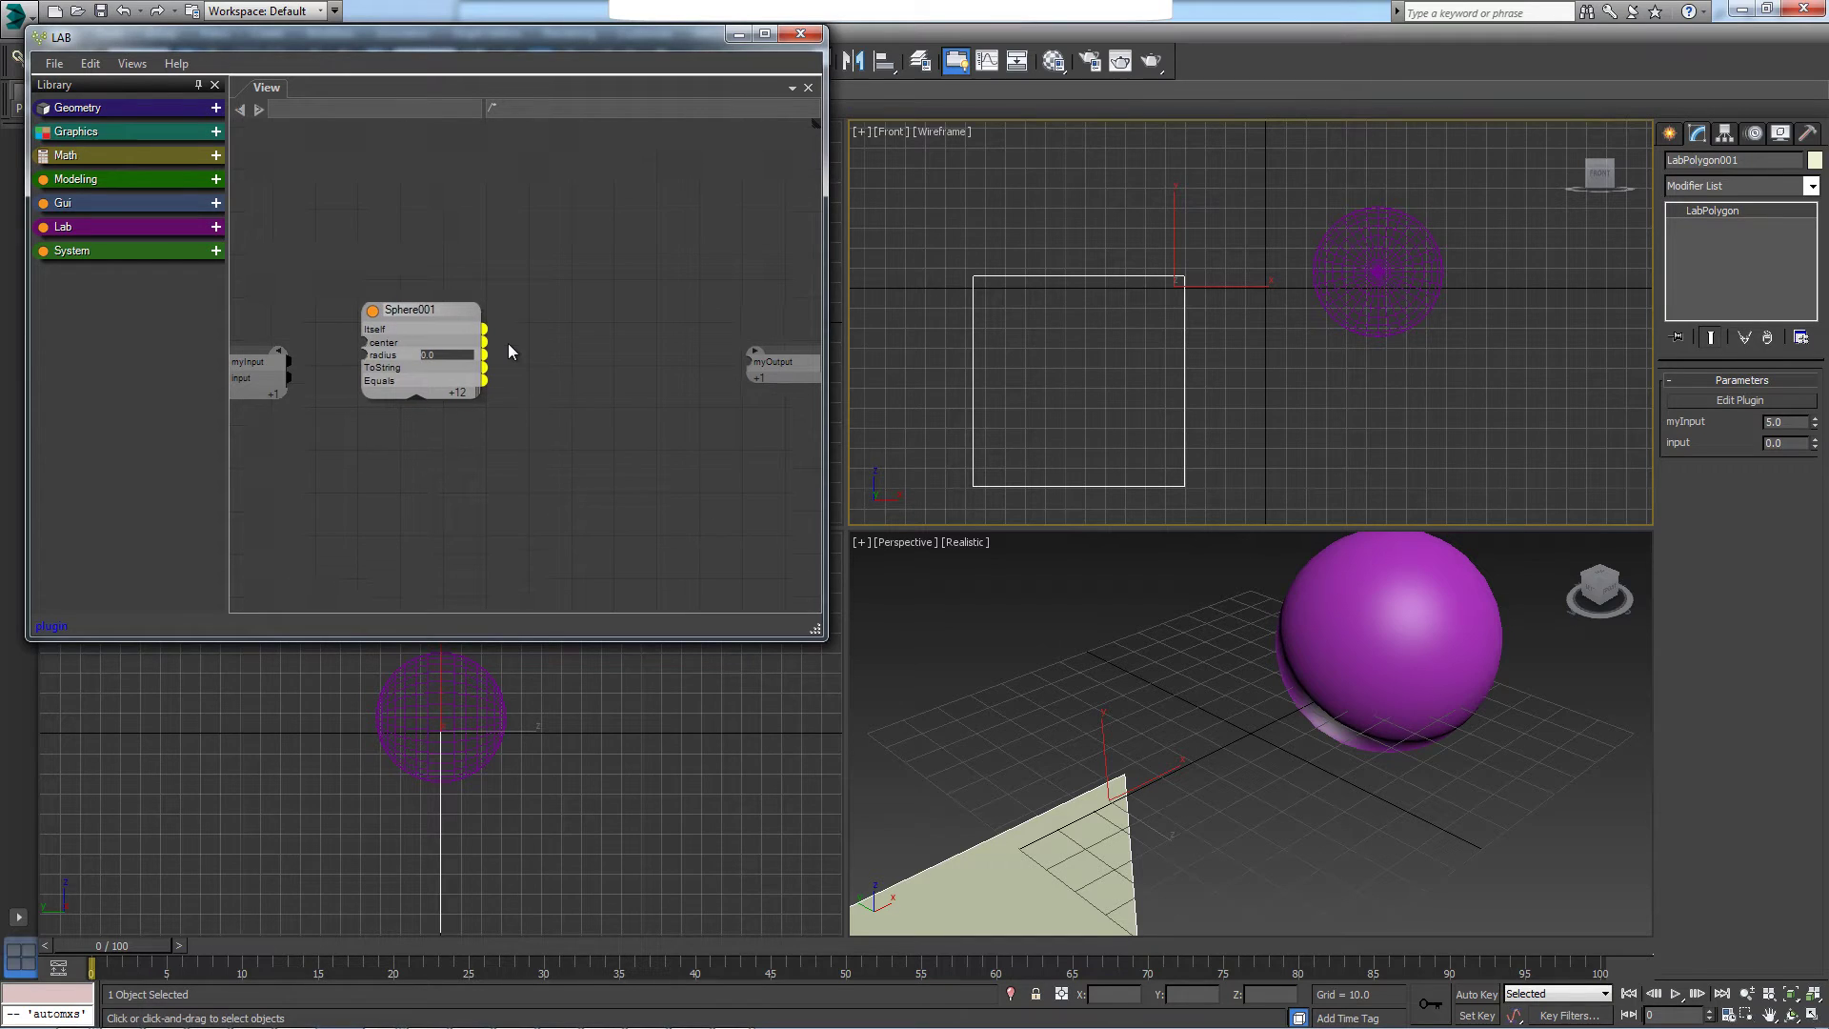
{"action": "left_click", "coordinate": [459, 397]}
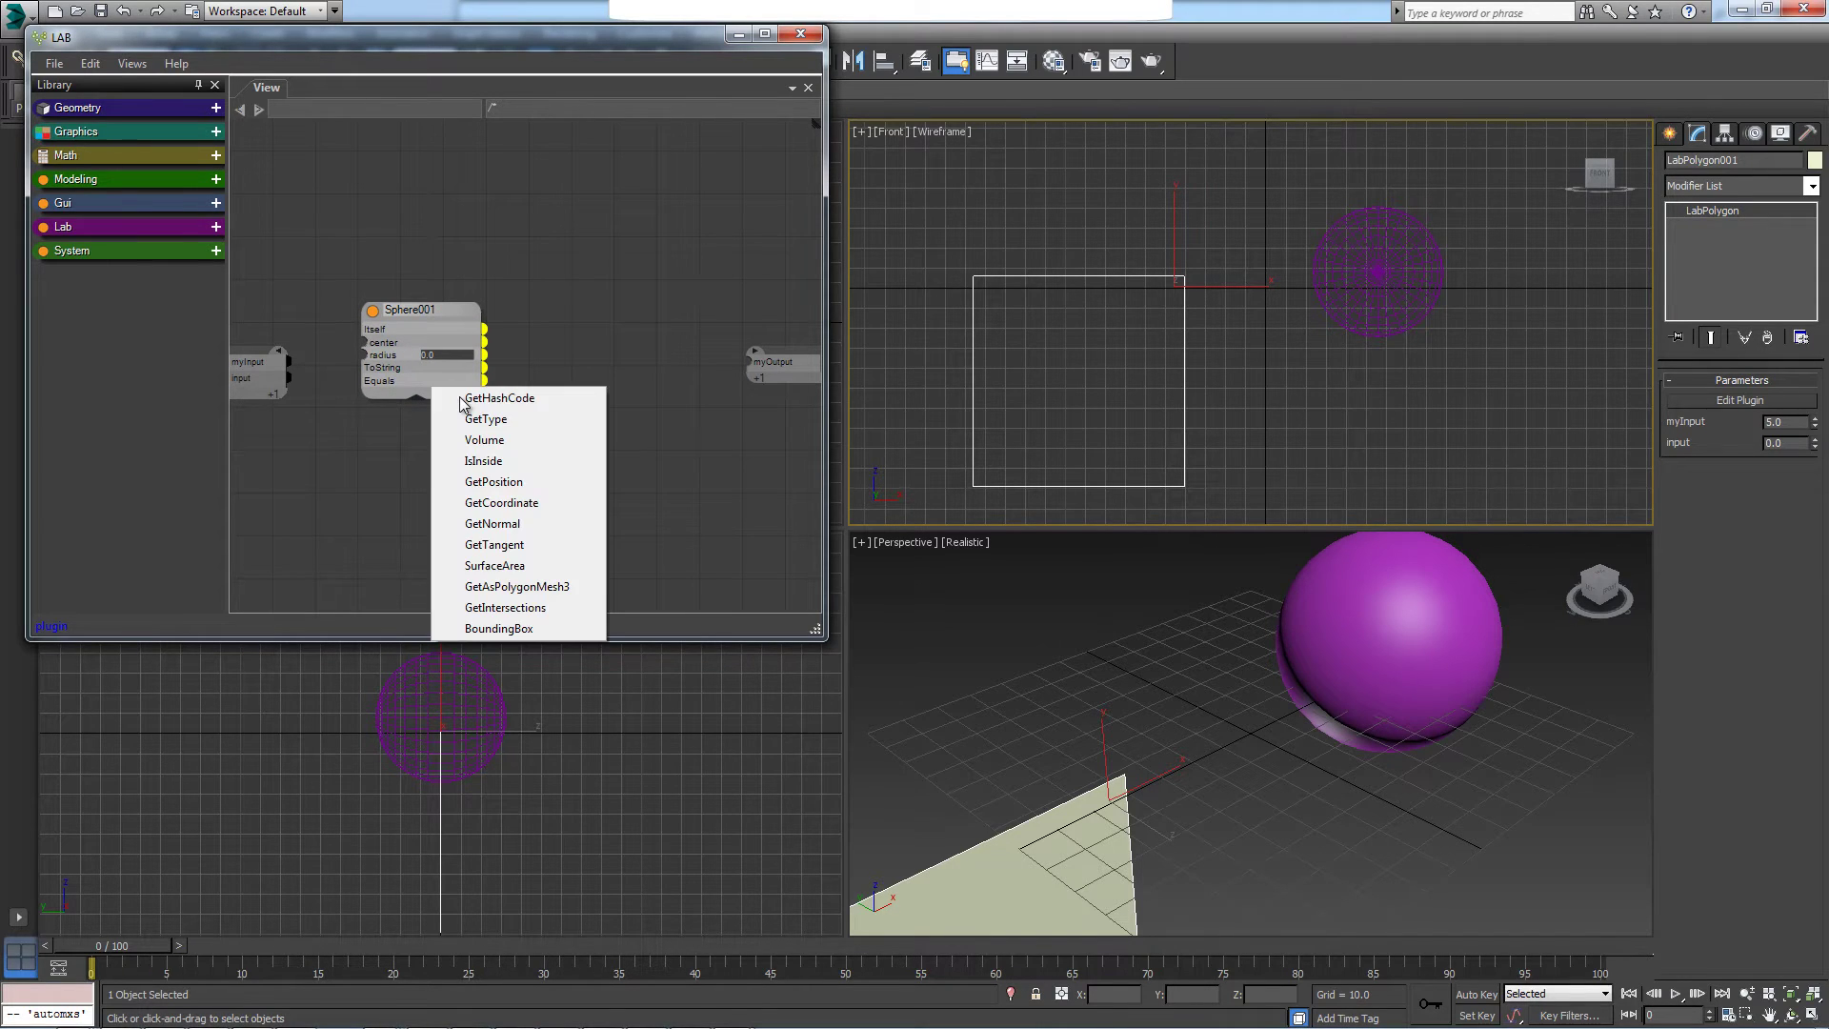
{"action": "left_click", "coordinate": [535, 587]}
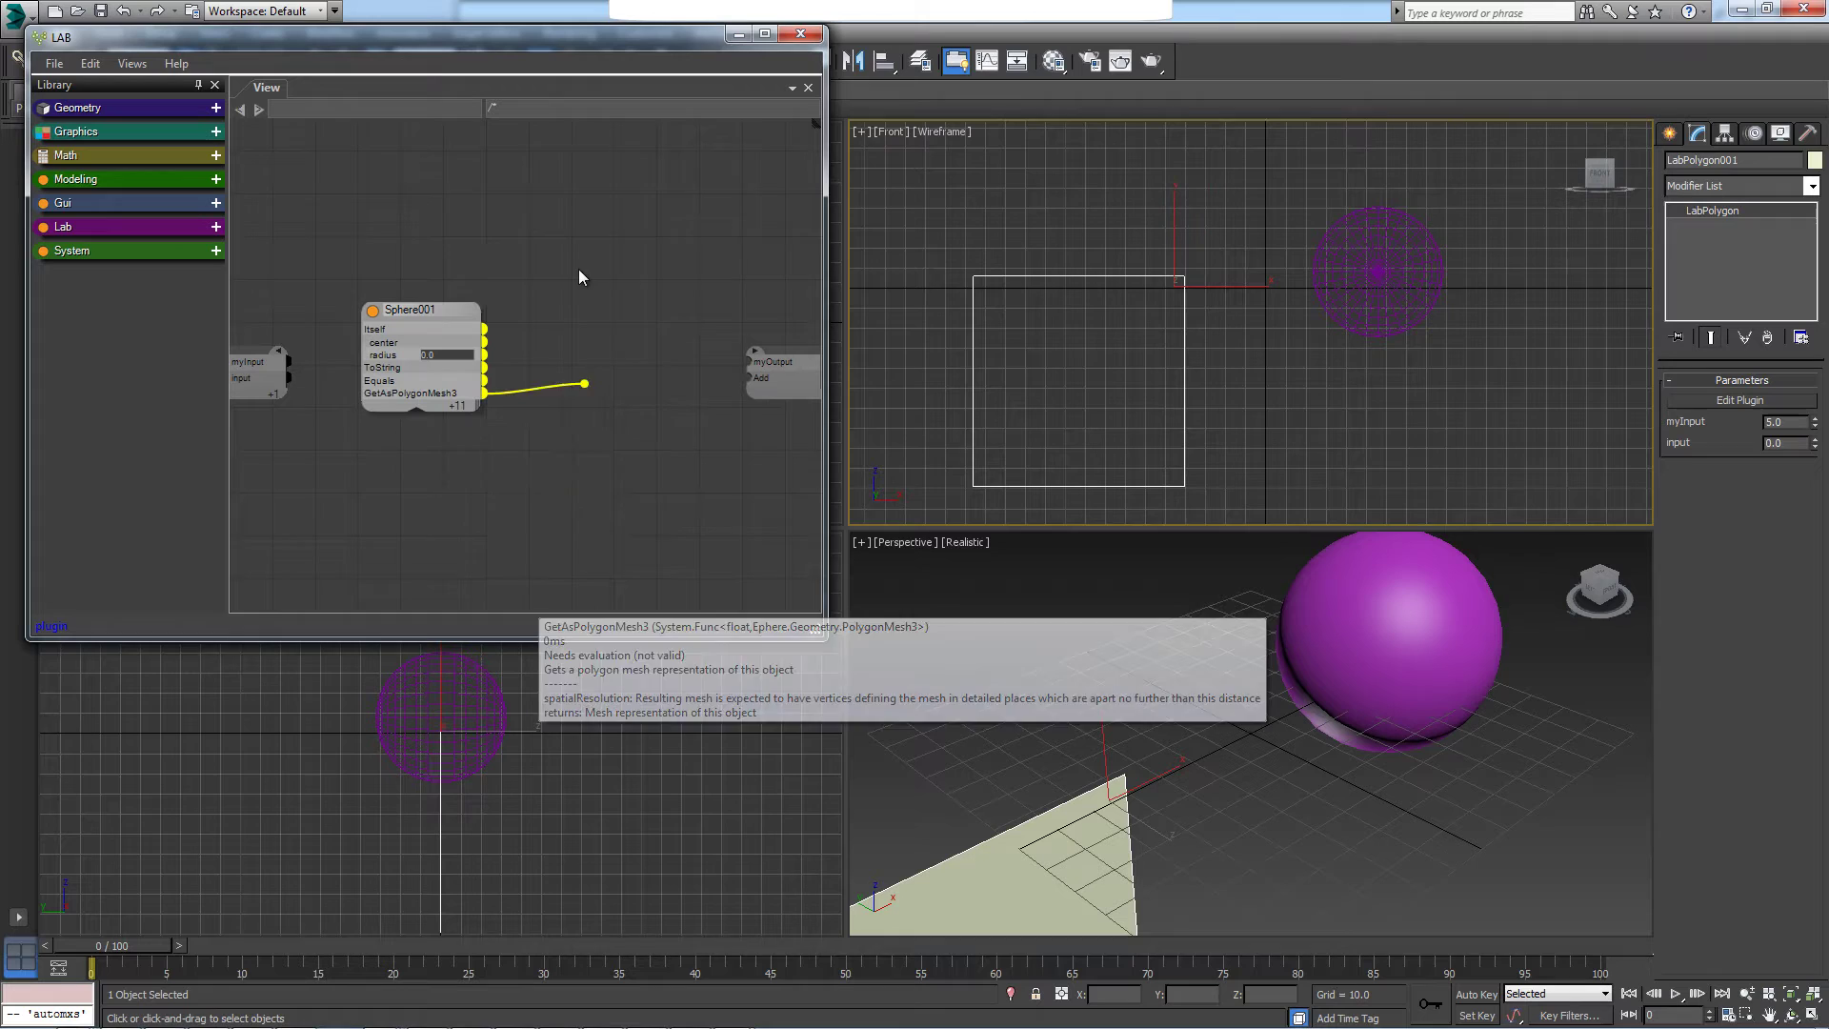
{"action": "left_click", "coordinate": [577, 307]}
{"action": "mouse_move", "coordinate": [666, 321]}
{"action": "left_mouse_down"}
{"action": "mouse_move", "coordinate": [622, 335]}
{"action": "mouse_move", "coordinate": [758, 361]}
{"action": "left_mouse_up"}
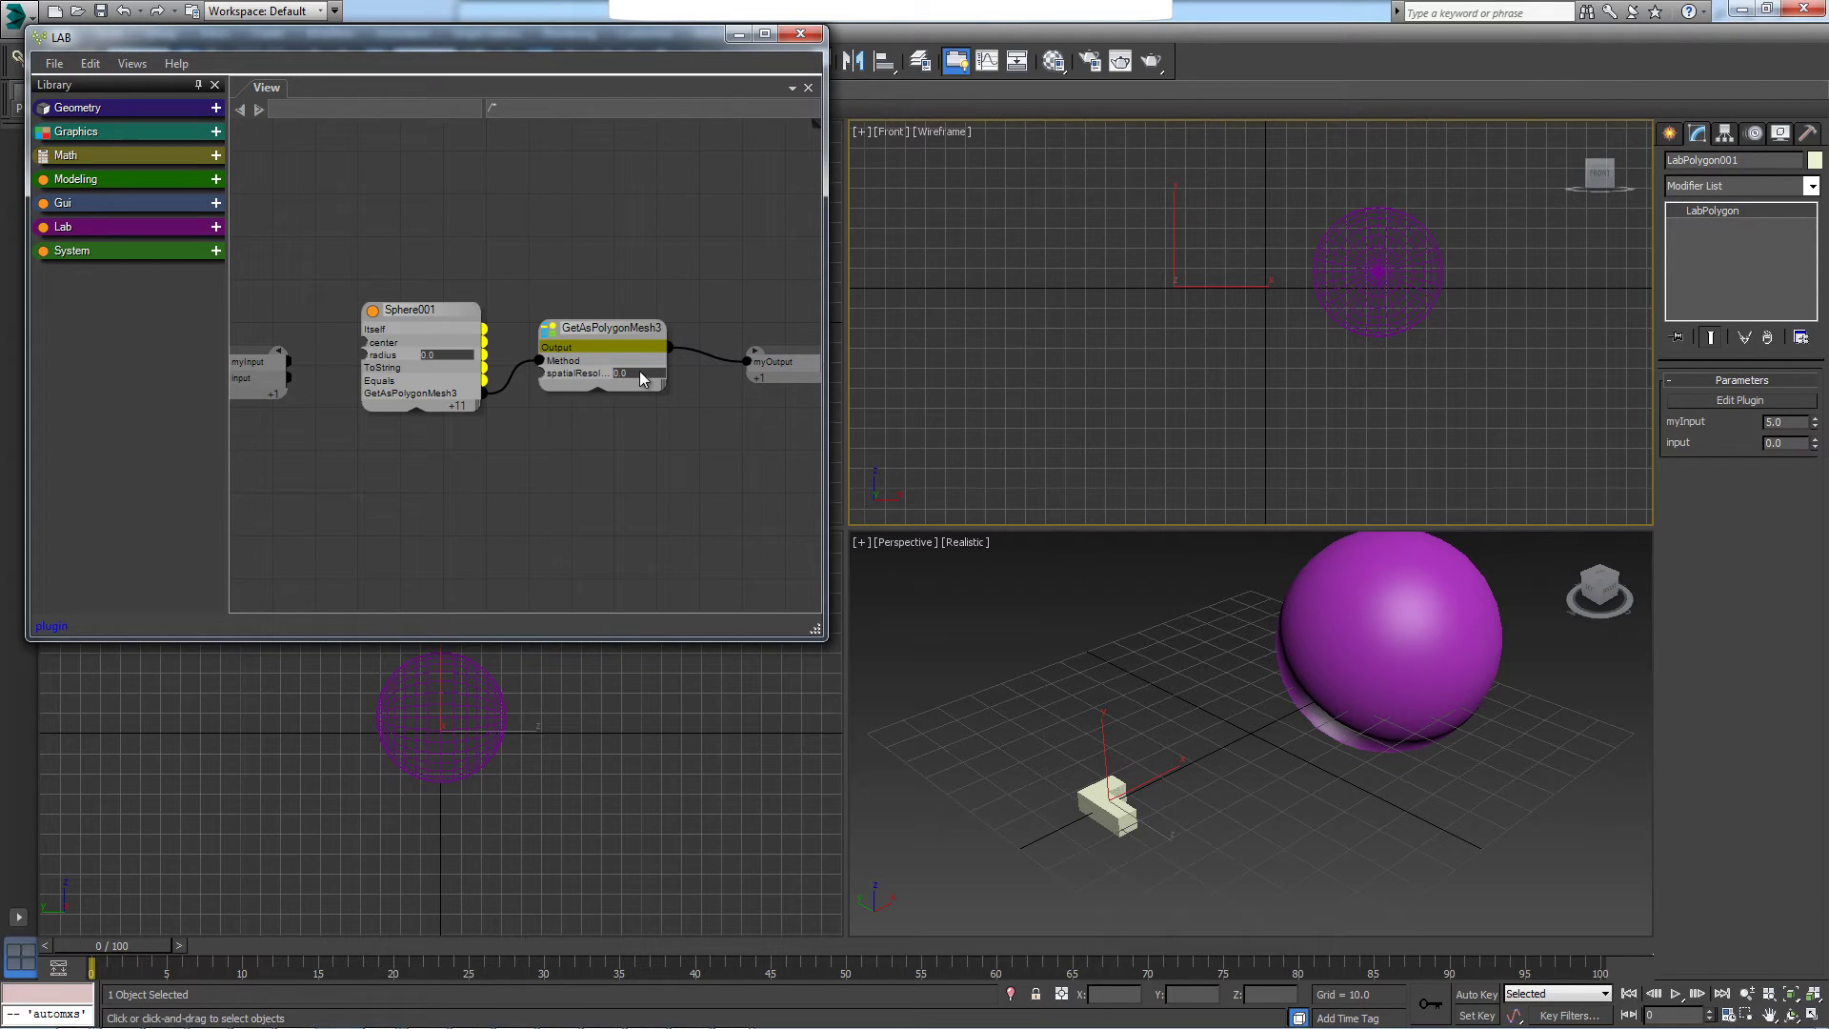
{"action": "type", "text": "10"}
Set Sphere001's radius to 10, wire the plugin input to it, and raise it to about 12
{"action": "left_click", "coordinate": [436, 353]}
{"action": "type", "text": "10"}
{"action": "key", "text": "Return"}
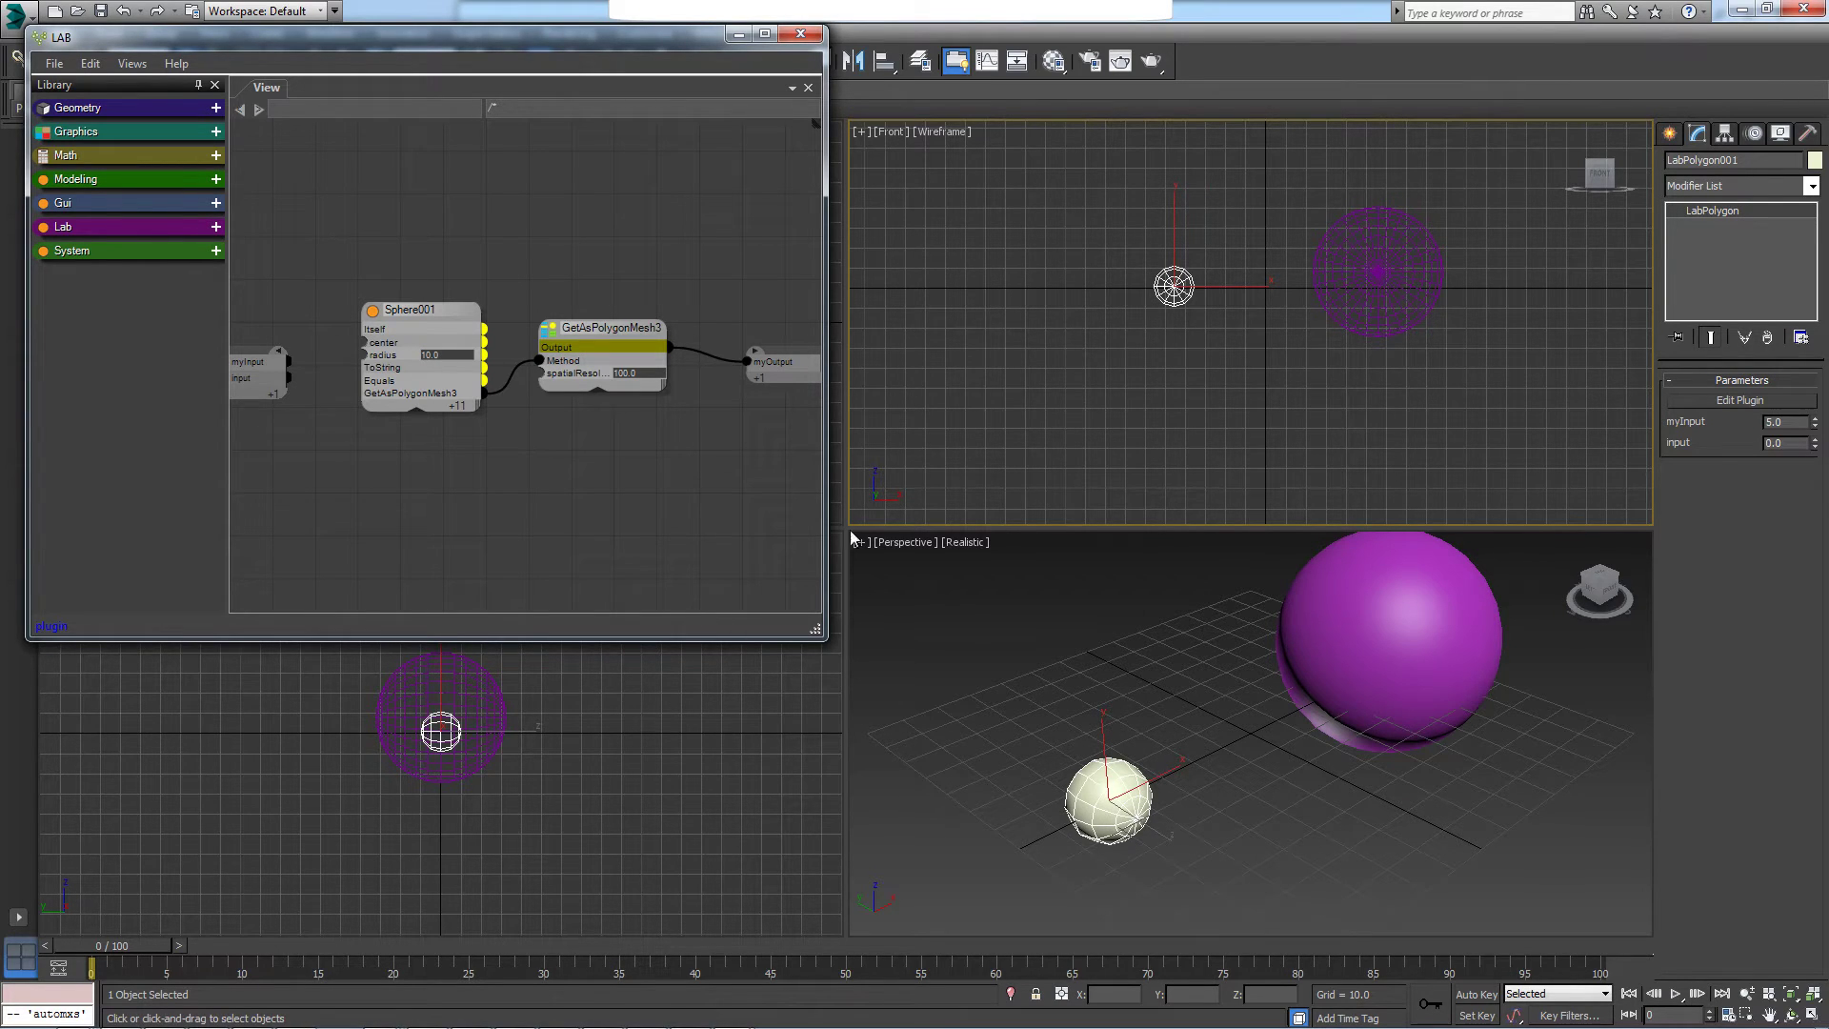
{"action": "scroll", "coordinate": [480, 458], "scroll_direction": "up", "scroll_amount": 2}
{"action": "scroll", "coordinate": [508, 464], "scroll_direction": "up", "scroll_amount": 1}
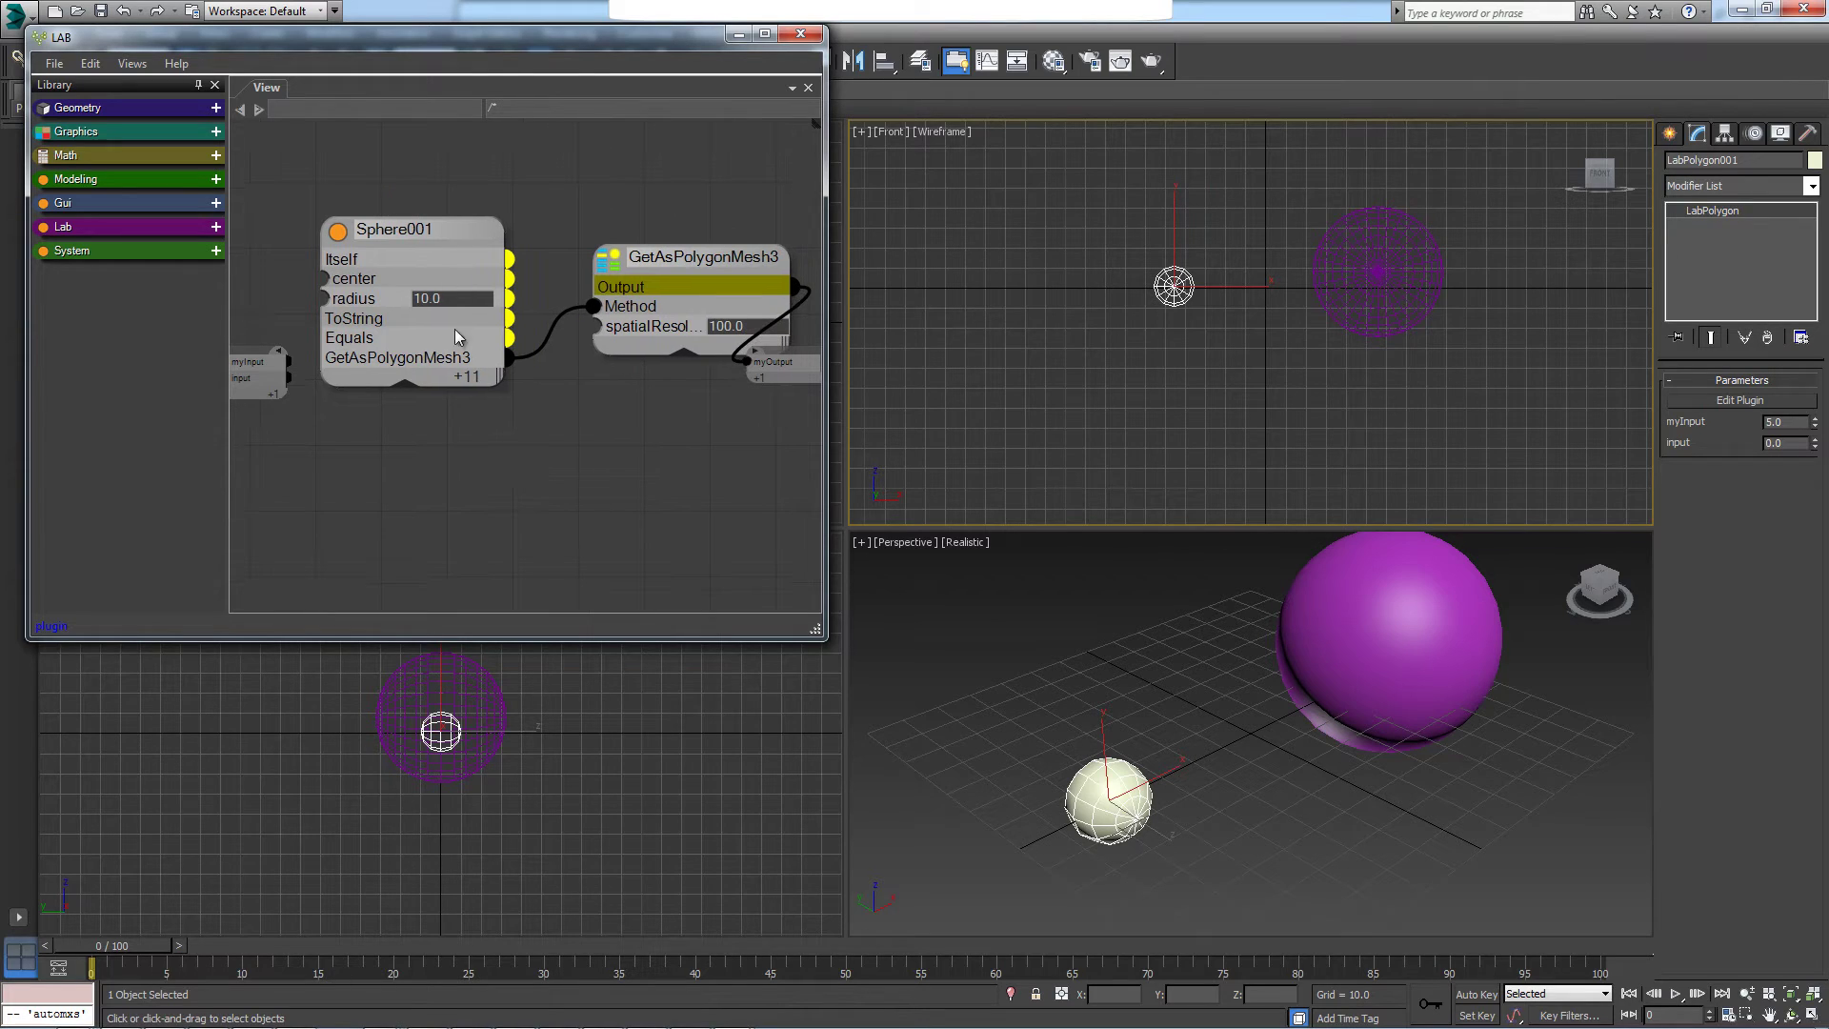
{"action": "left_click_drag", "start_coordinate": [449, 299], "coordinate": [456, 333]}
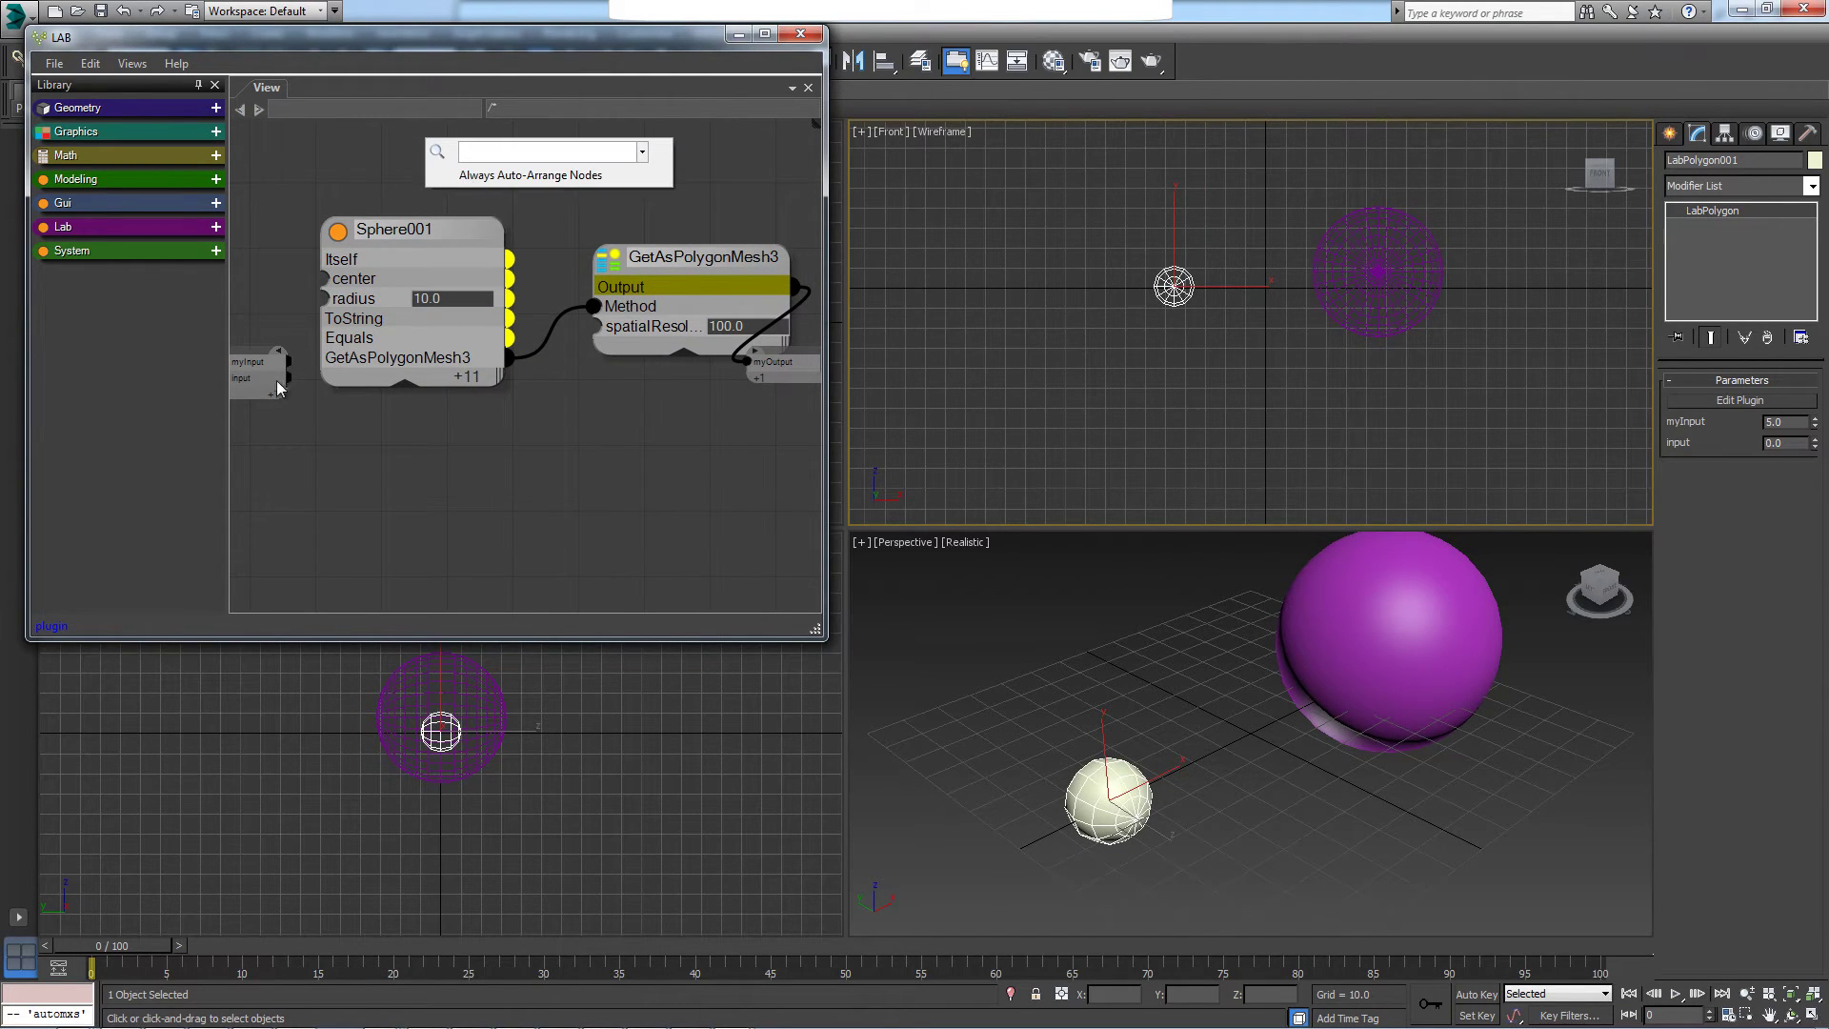
{"action": "mouse_move", "coordinate": [285, 375]}
{"action": "left_mouse_down"}
{"action": "mouse_move", "coordinate": [370, 379]}
{"action": "mouse_move", "coordinate": [320, 299]}
{"action": "left_mouse_up"}
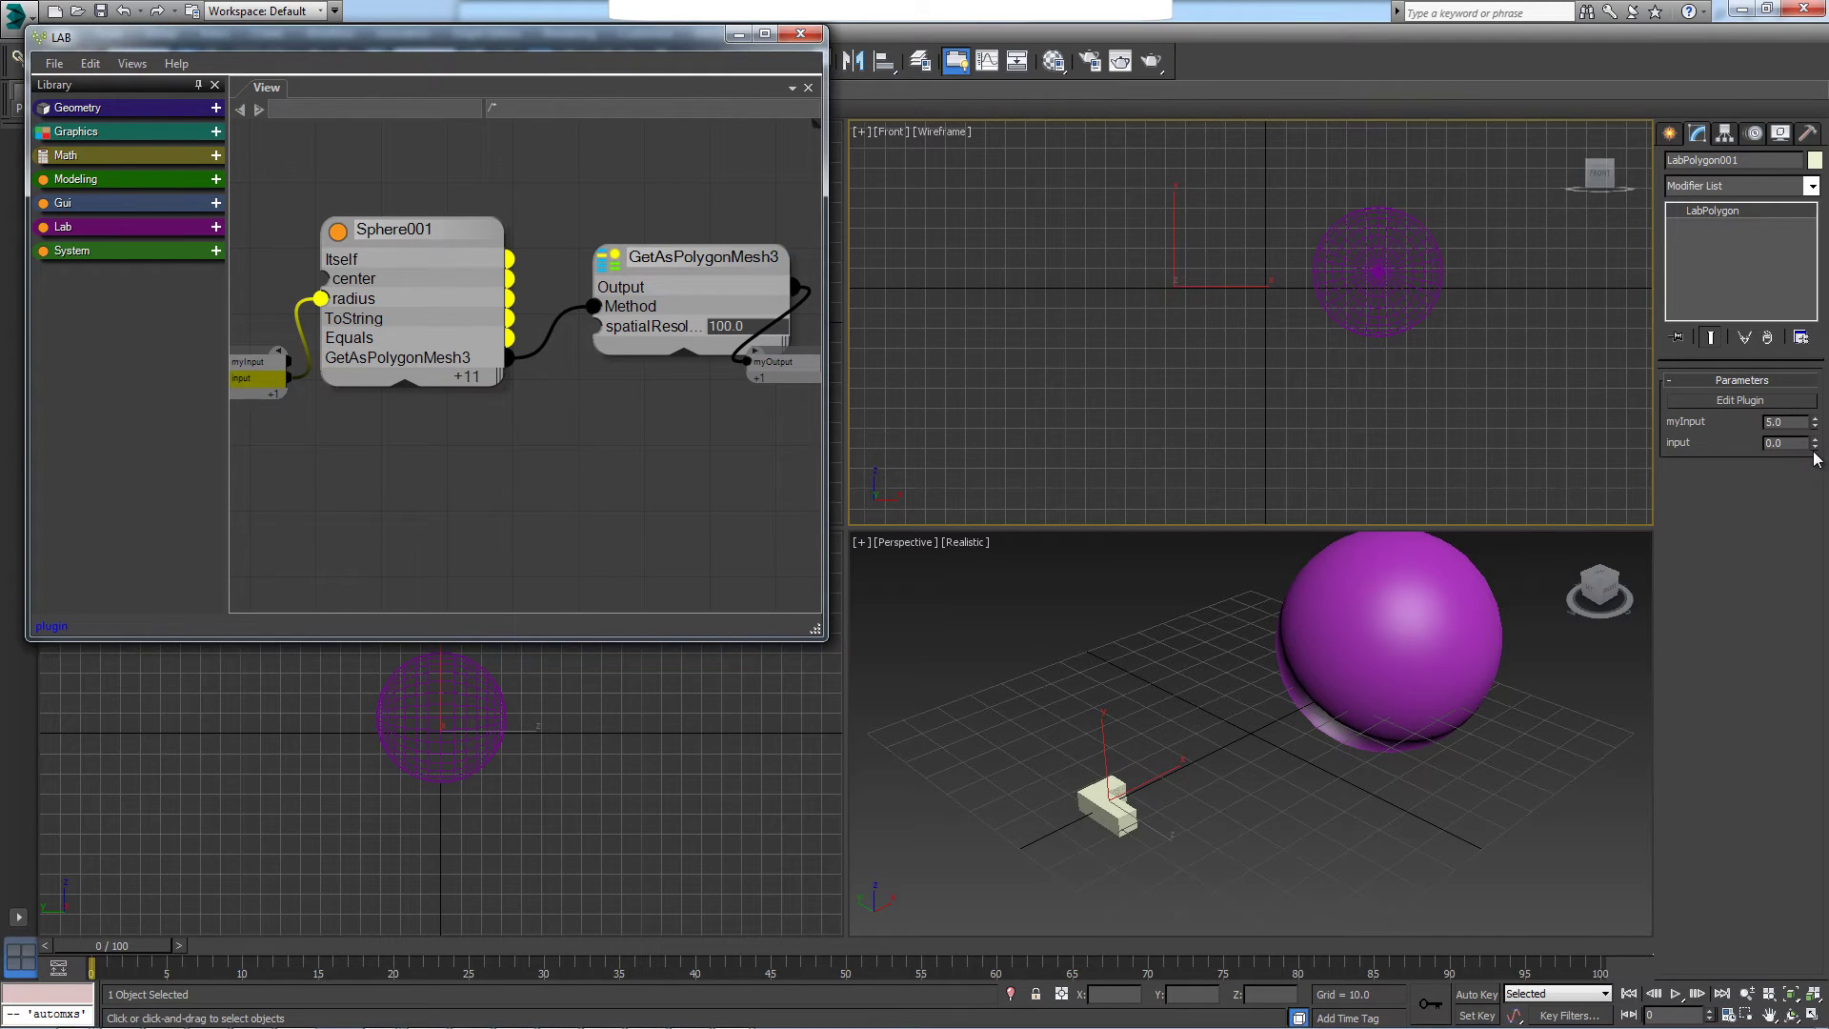
{"action": "mouse_move", "coordinate": [1815, 443]}
{"action": "left_mouse_down"}
{"action": "mouse_move", "coordinate": [1739, 121]}
{"action": "mouse_move", "coordinate": [1739, 151]}
{"action": "left_mouse_up"}
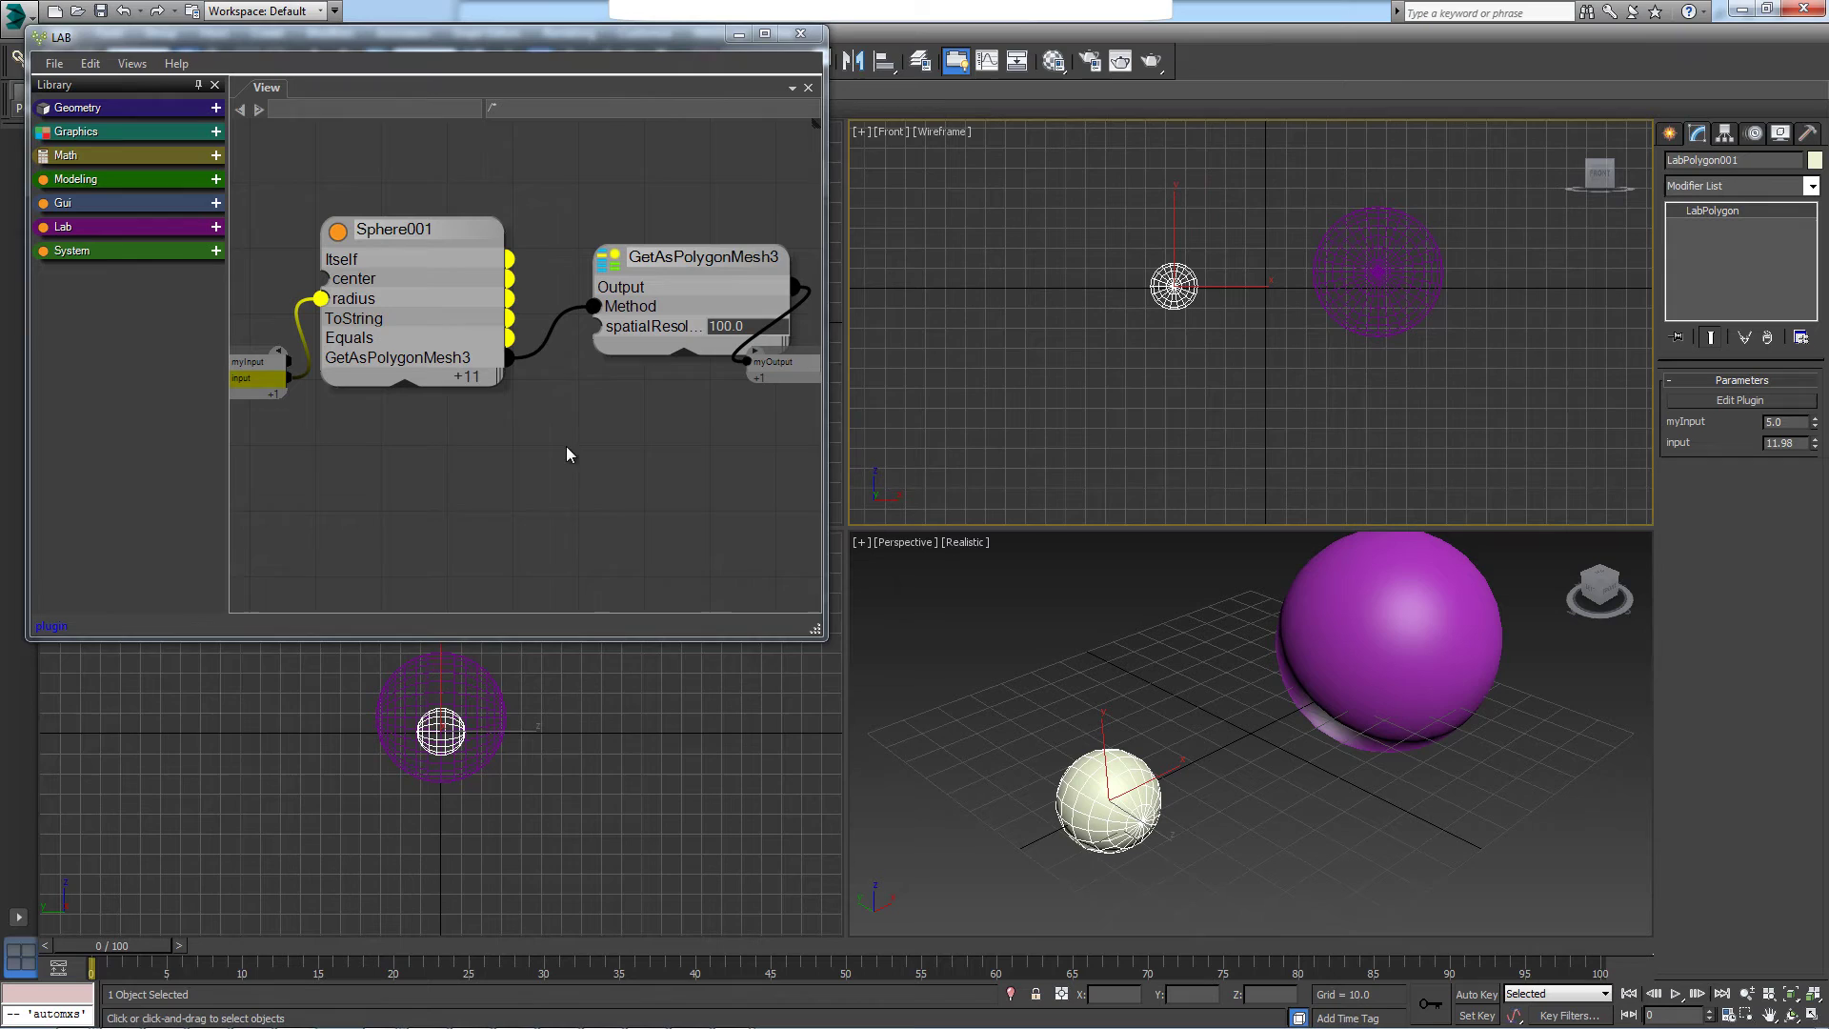
Add an Ephere.Modeling.Script node from a 'script' search and open Script001's code
{"action": "right_click", "coordinate": [468, 451]}
{"action": "type", "text": "script"}
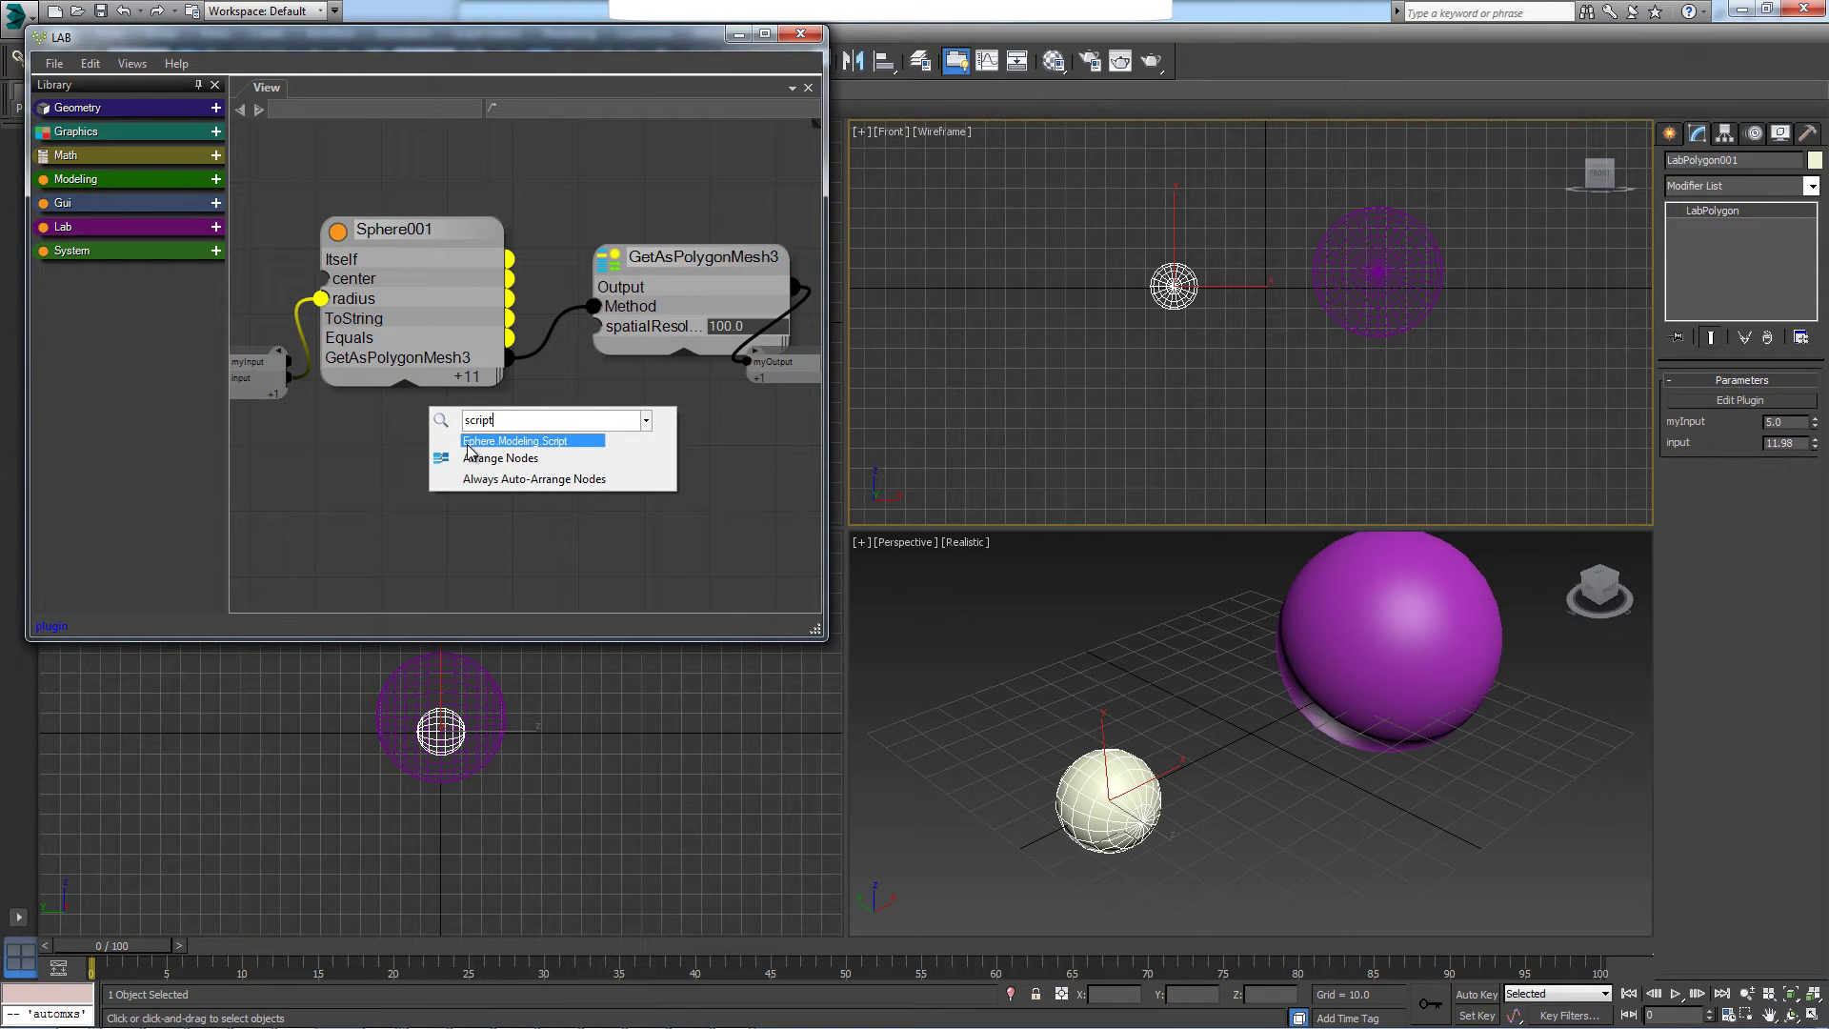
{"action": "left_click", "coordinate": [515, 441]}
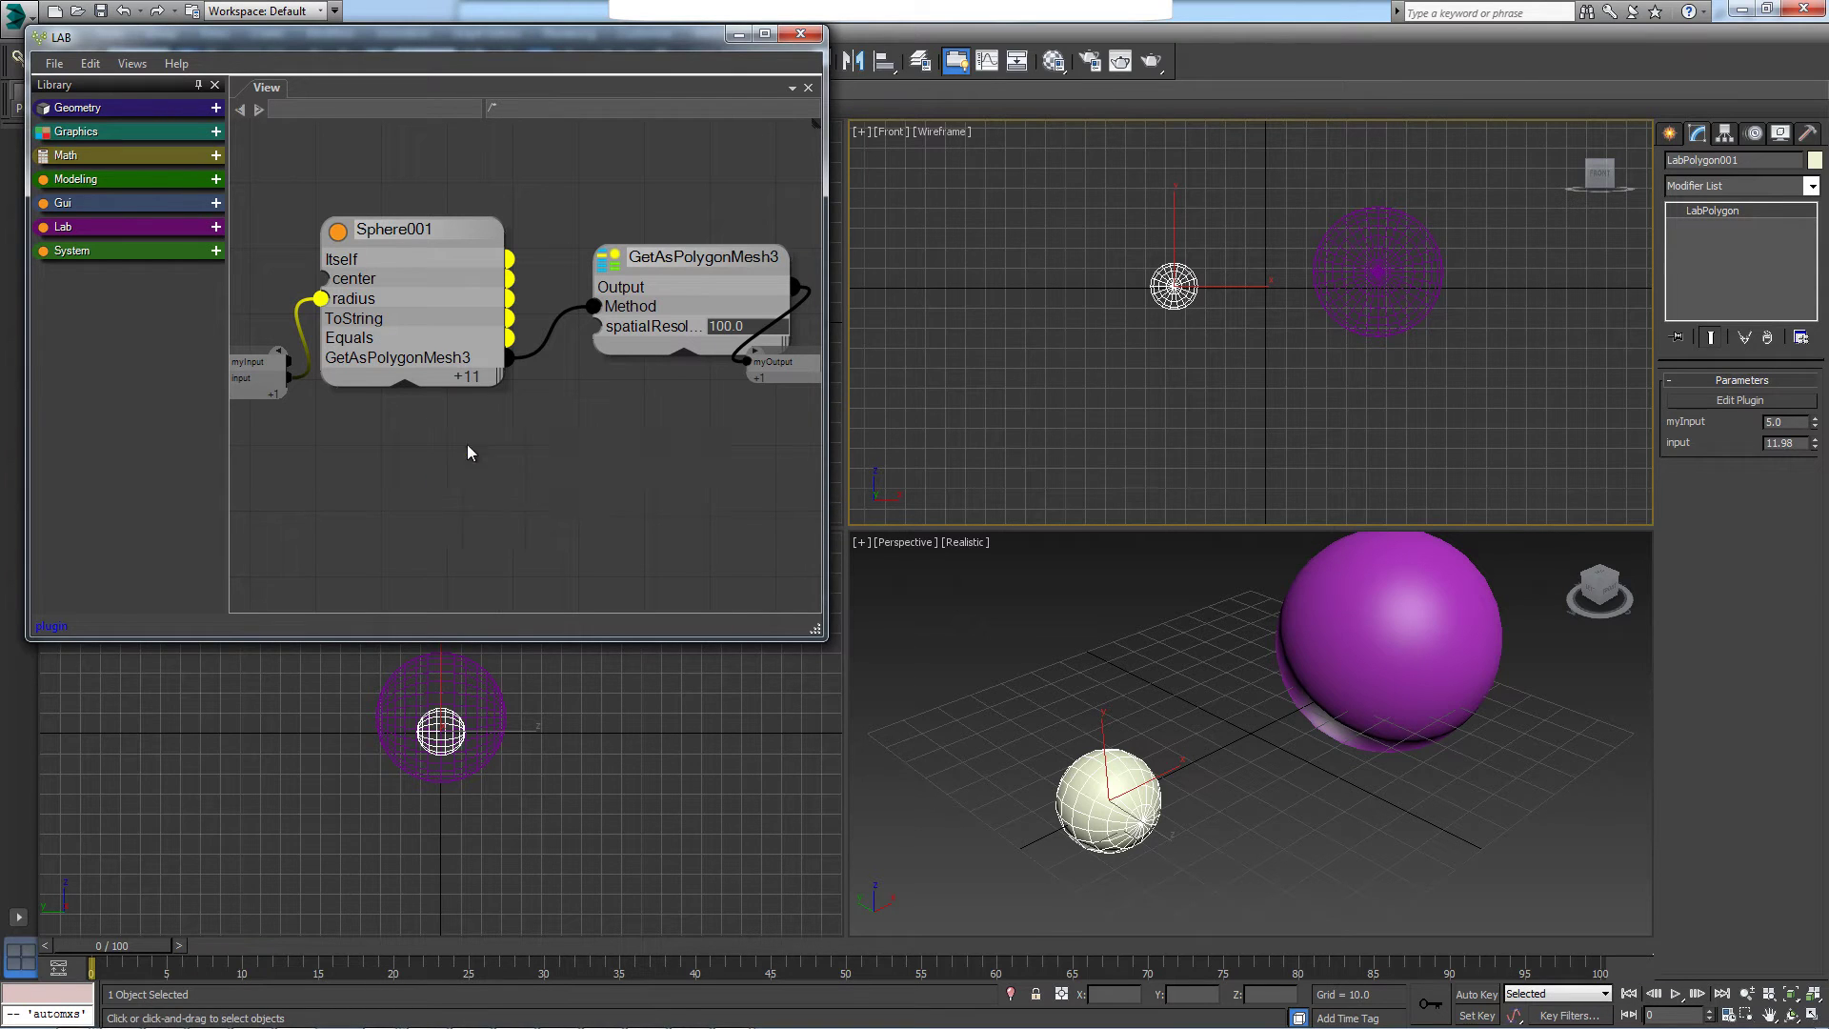
{"action": "left_click", "coordinate": [148, 180]}
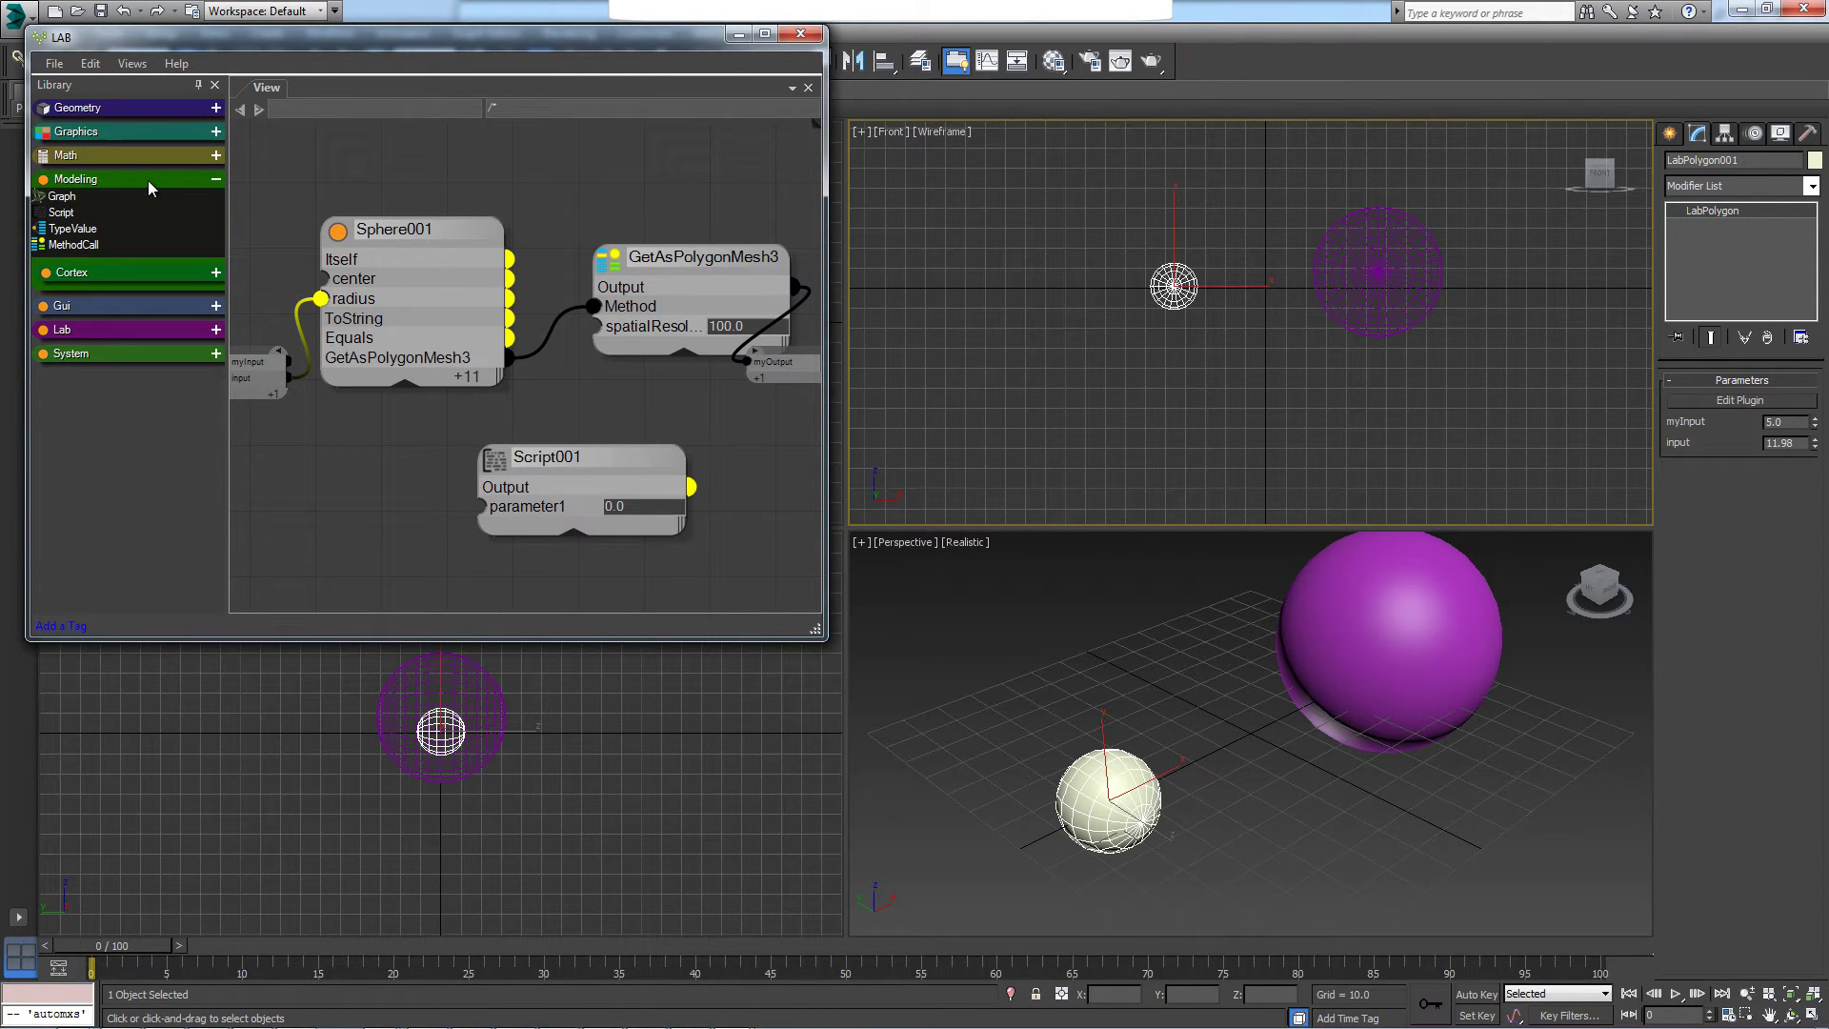
{"action": "left_click", "coordinate": [205, 185]}
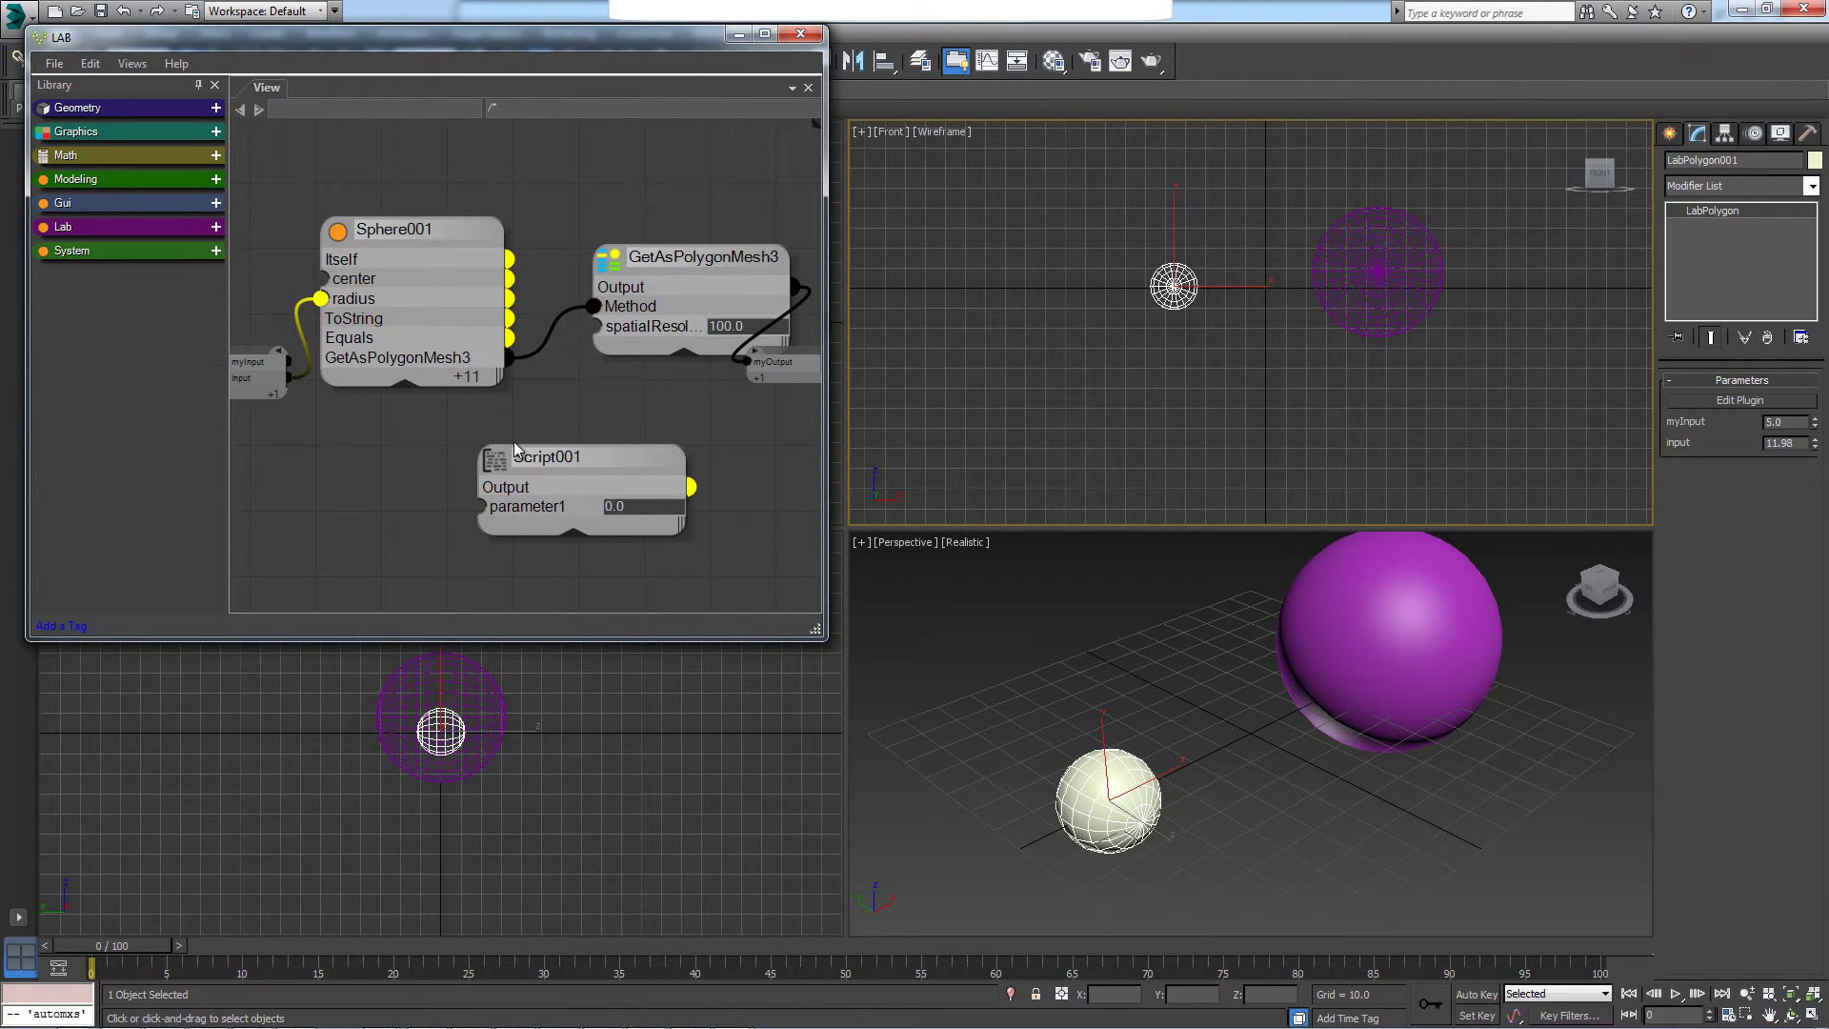
{"action": "double_click", "coordinate": [579, 465]}
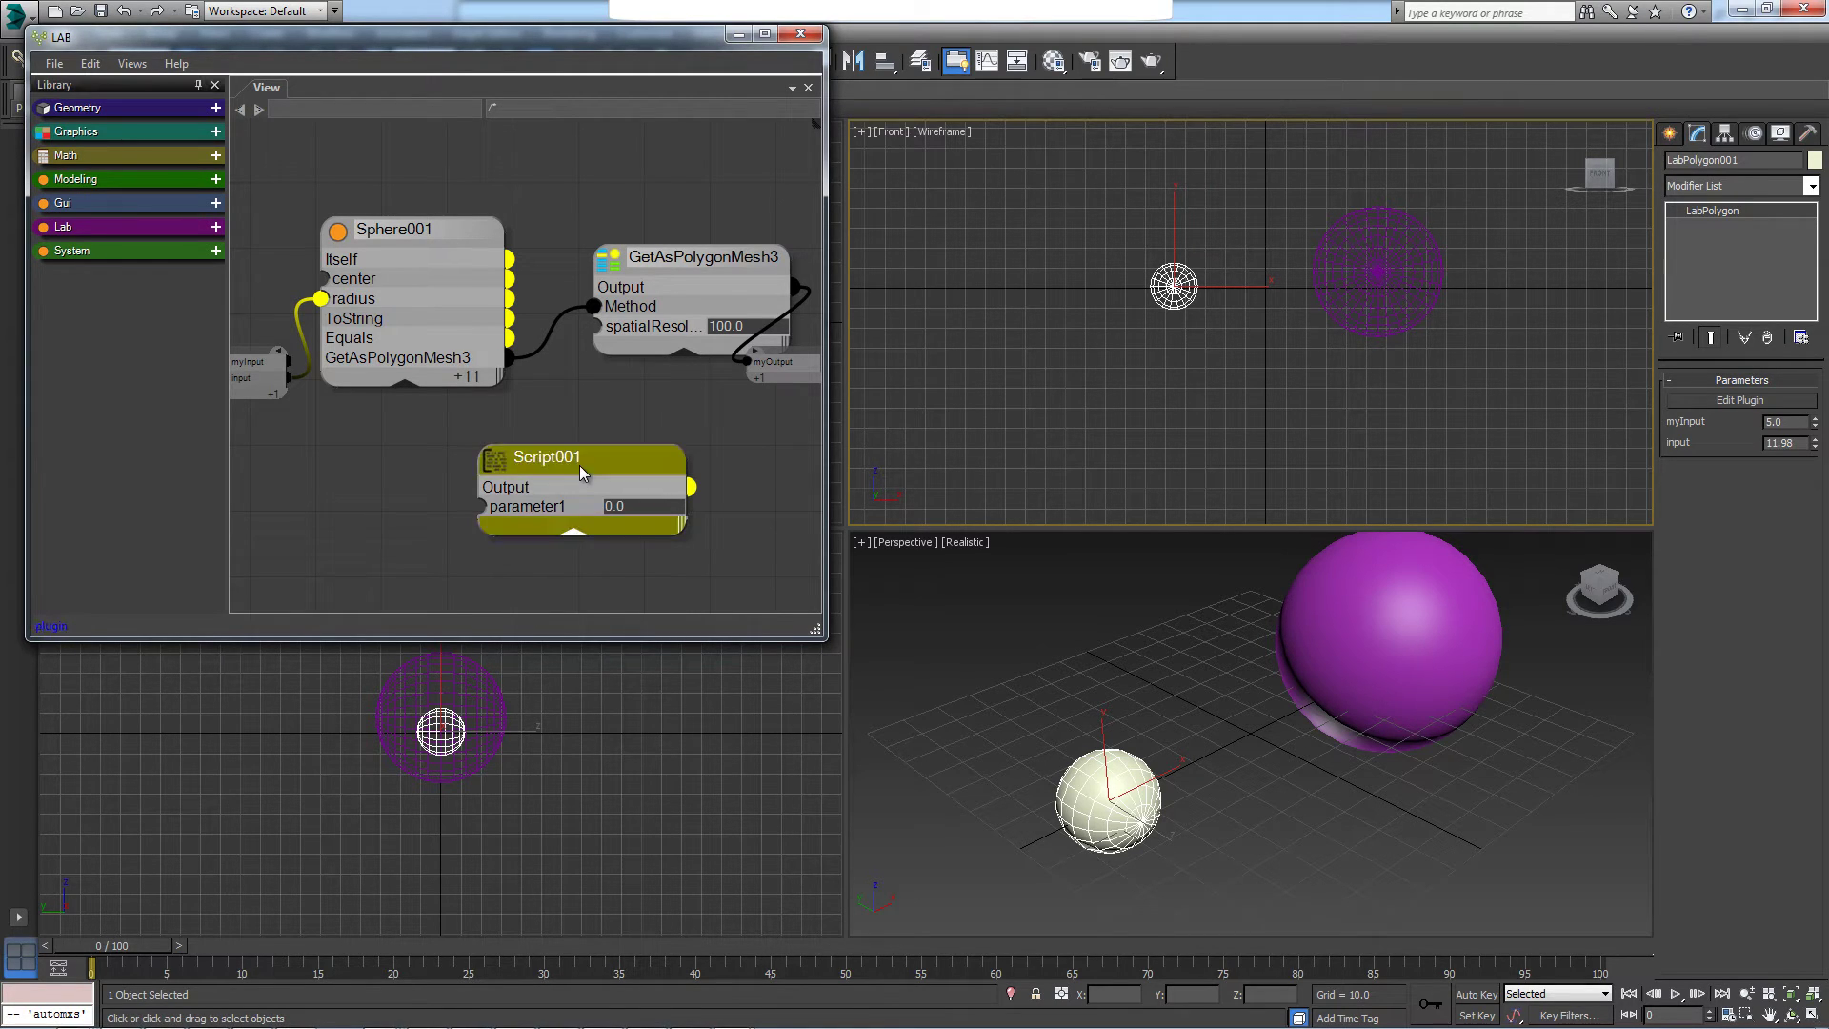
Select and deselect the Script001 code, then return to the node graph
{"action": "key", "text": "ctrl+a"}
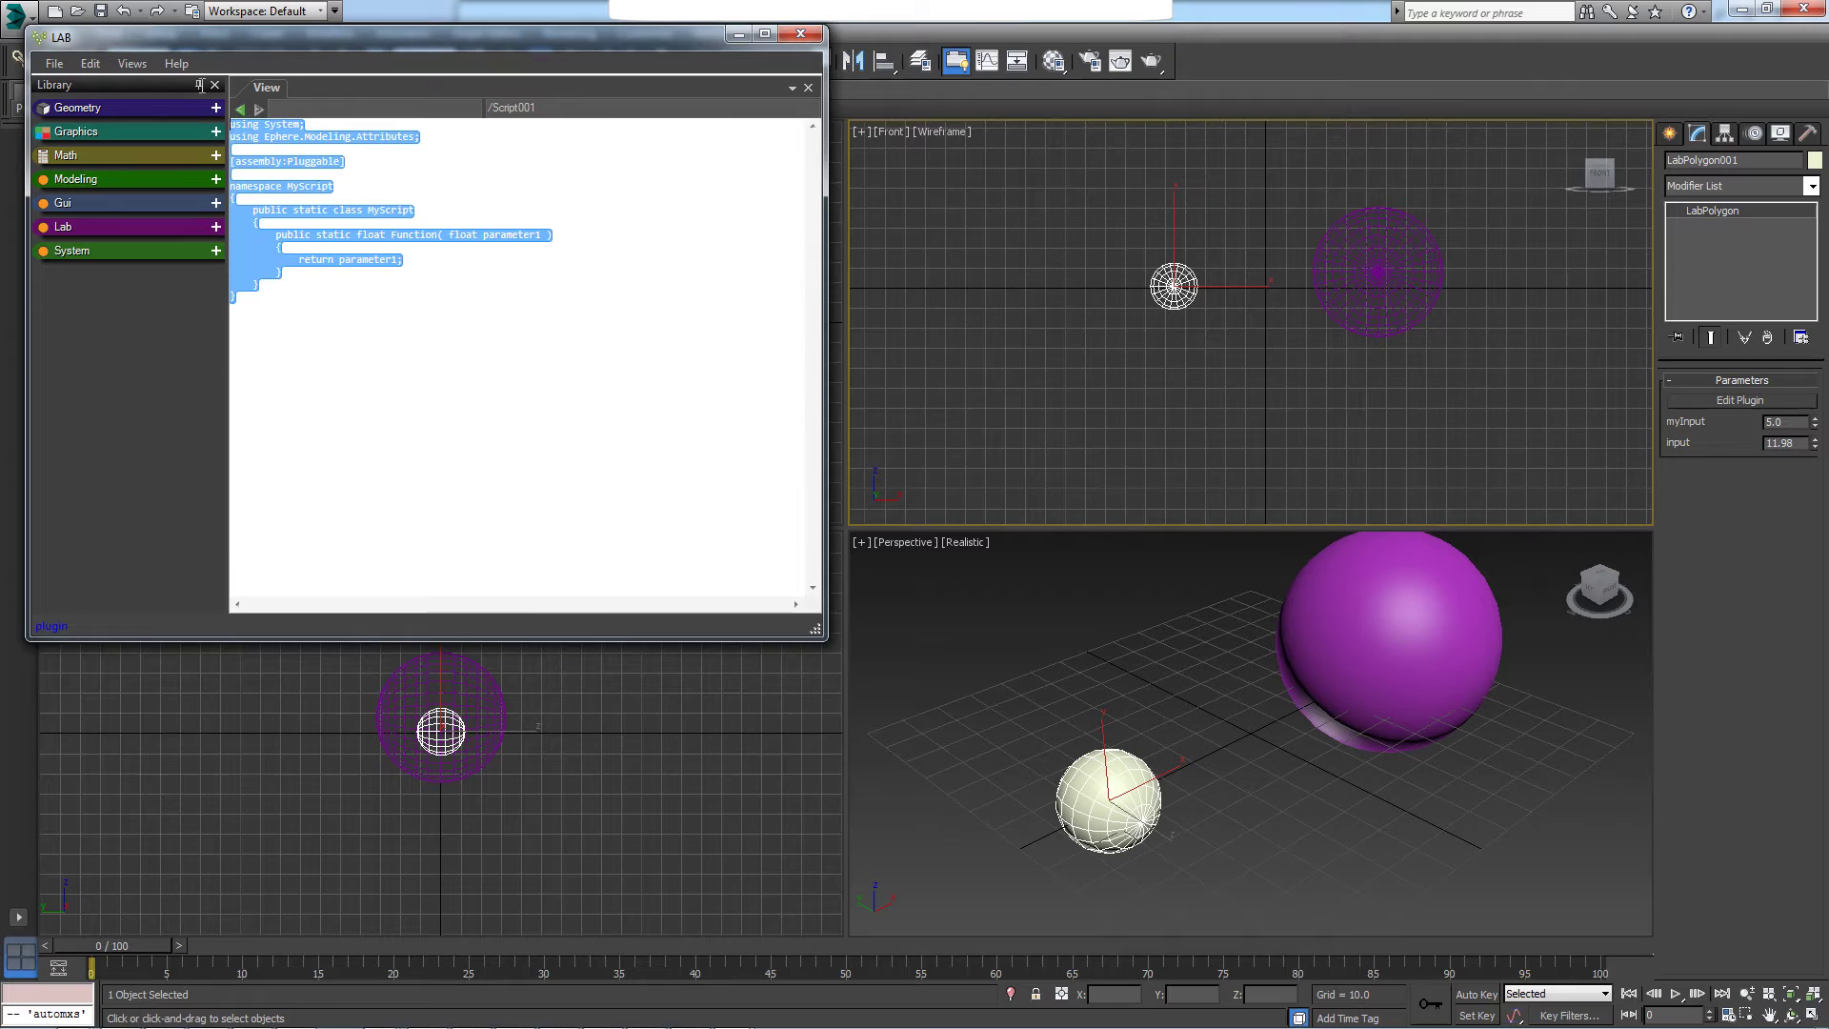
{"action": "left_click", "coordinate": [594, 373]}
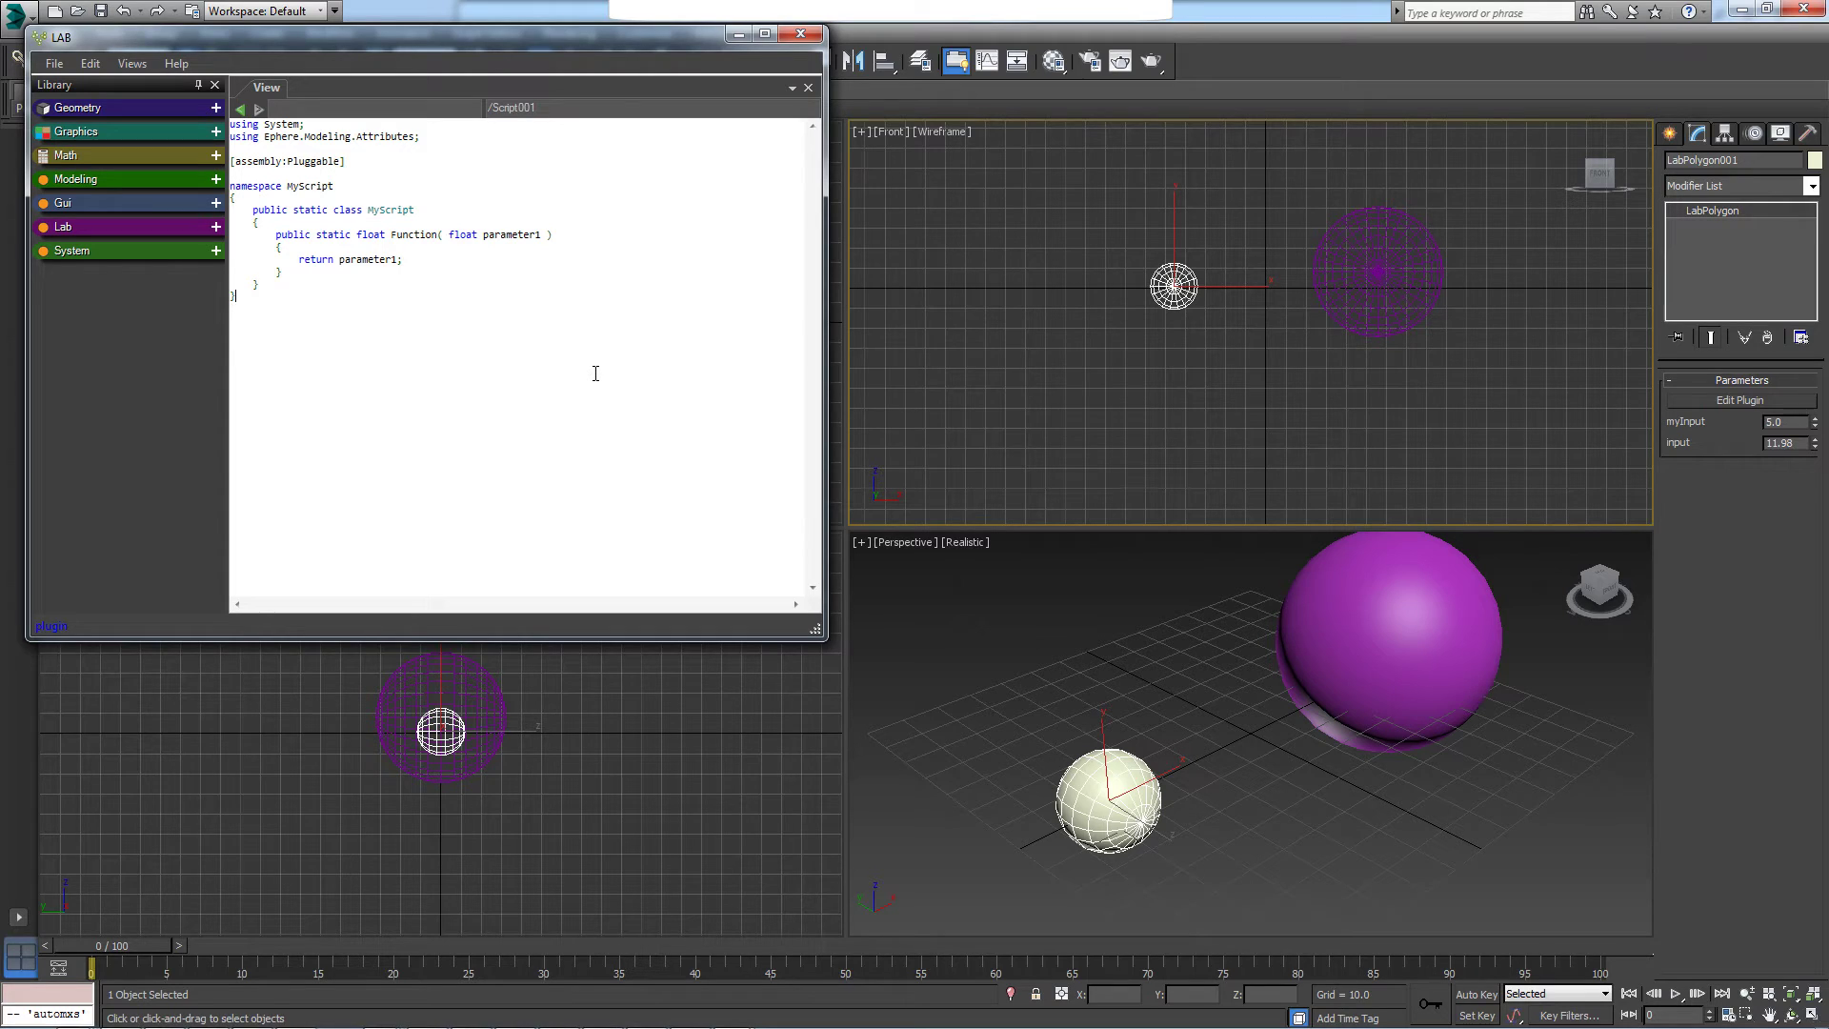
{"action": "left_click", "coordinate": [238, 110]}
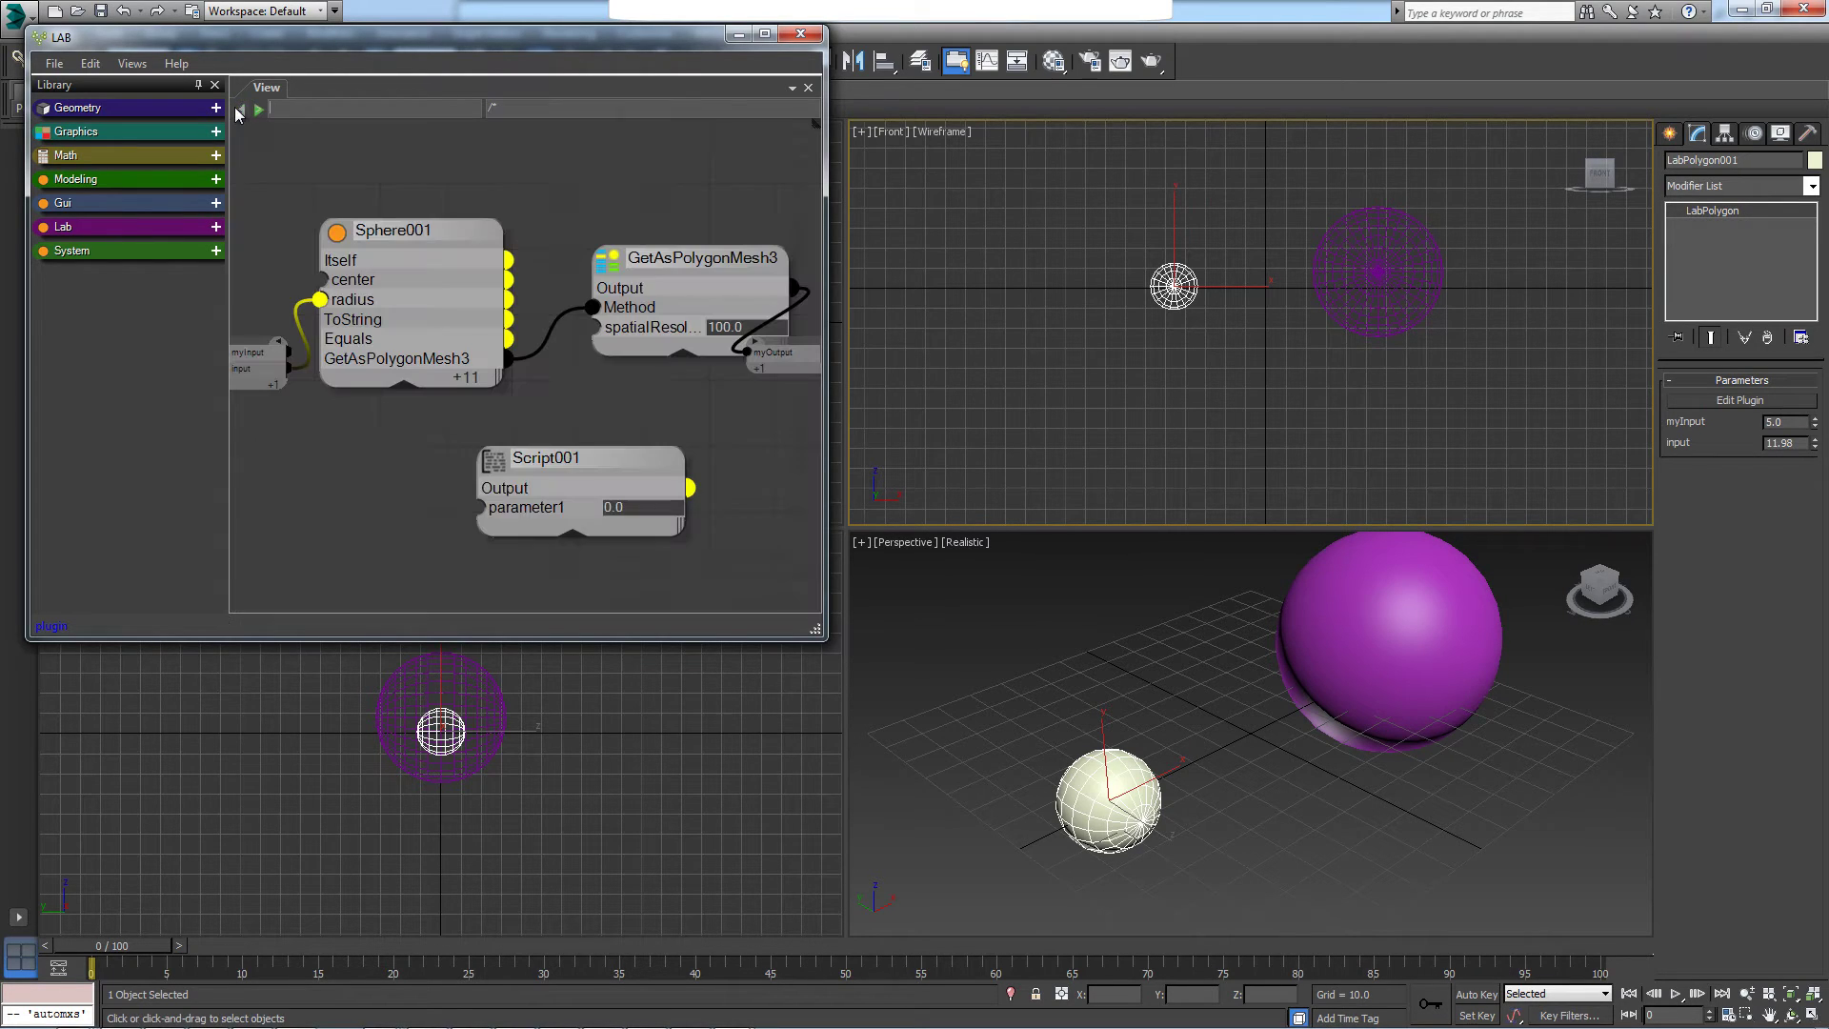
Nudge Script001 into place and close the LAB editor
{"action": "left_click_drag", "start_coordinate": [621, 456], "coordinate": [576, 469]}
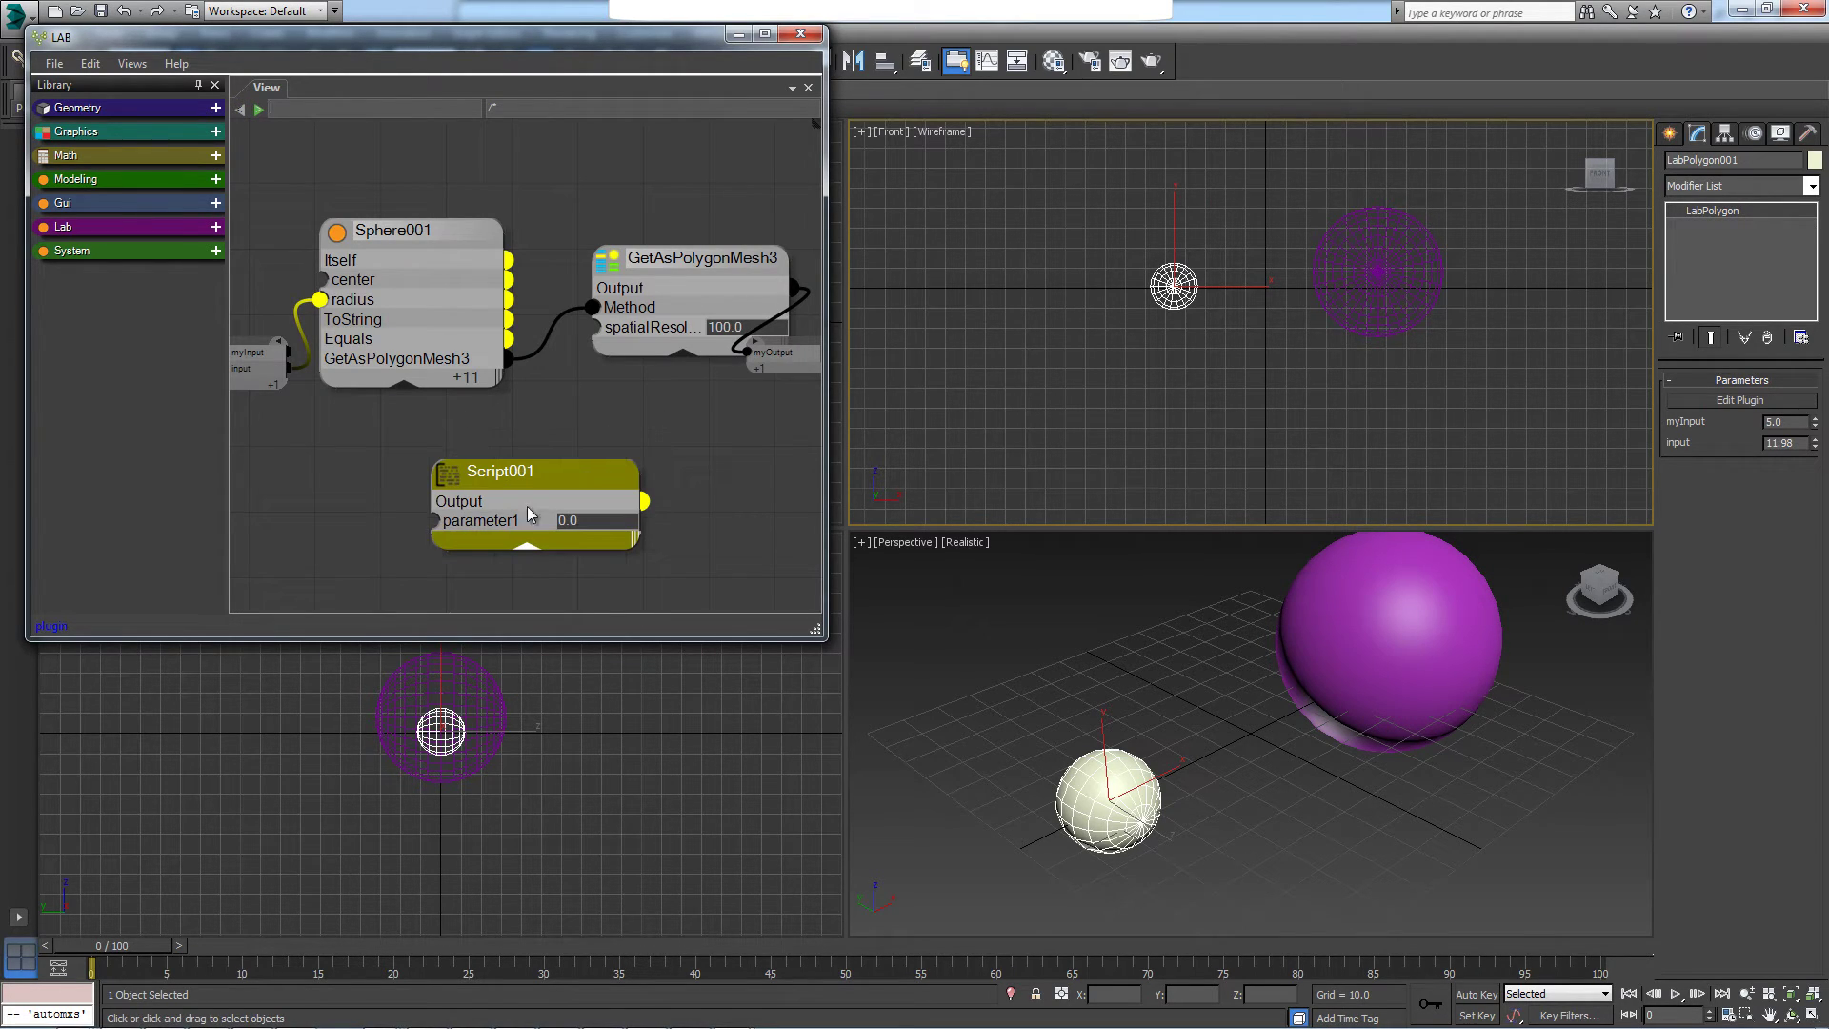
{"action": "left_click", "coordinate": [673, 583]}
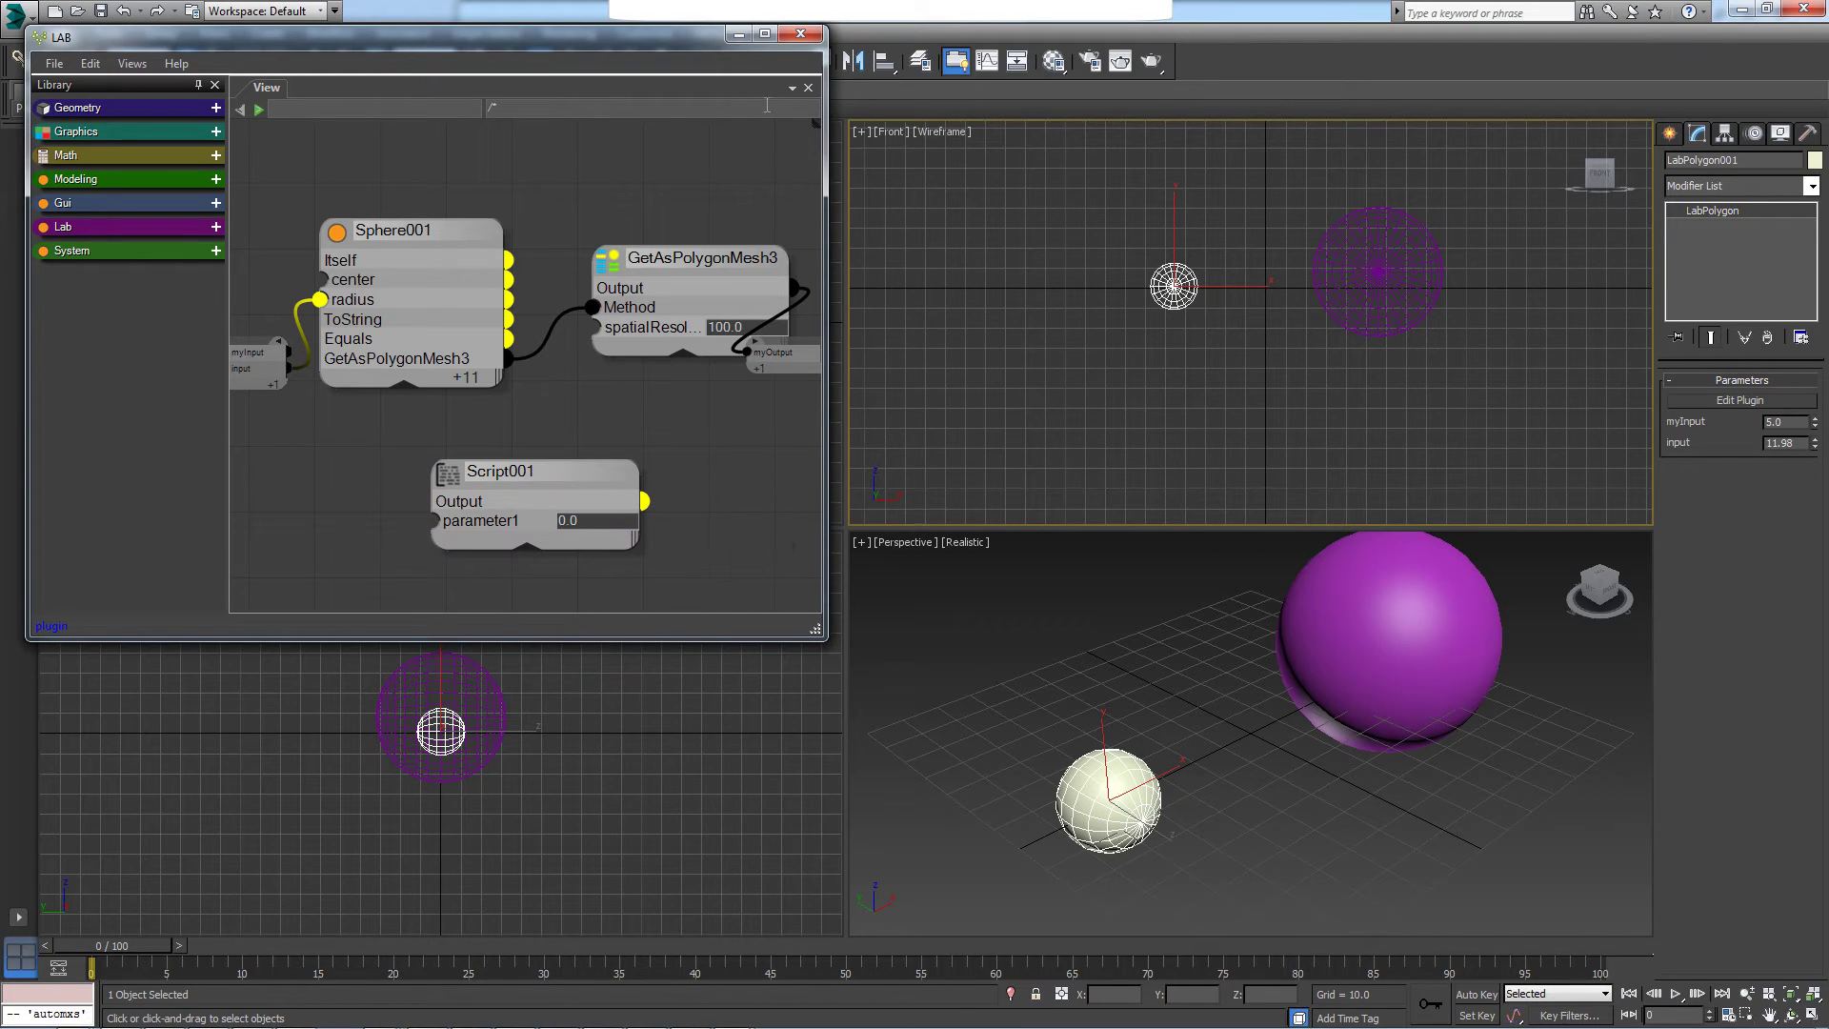
{"action": "left_click", "coordinate": [802, 35]}
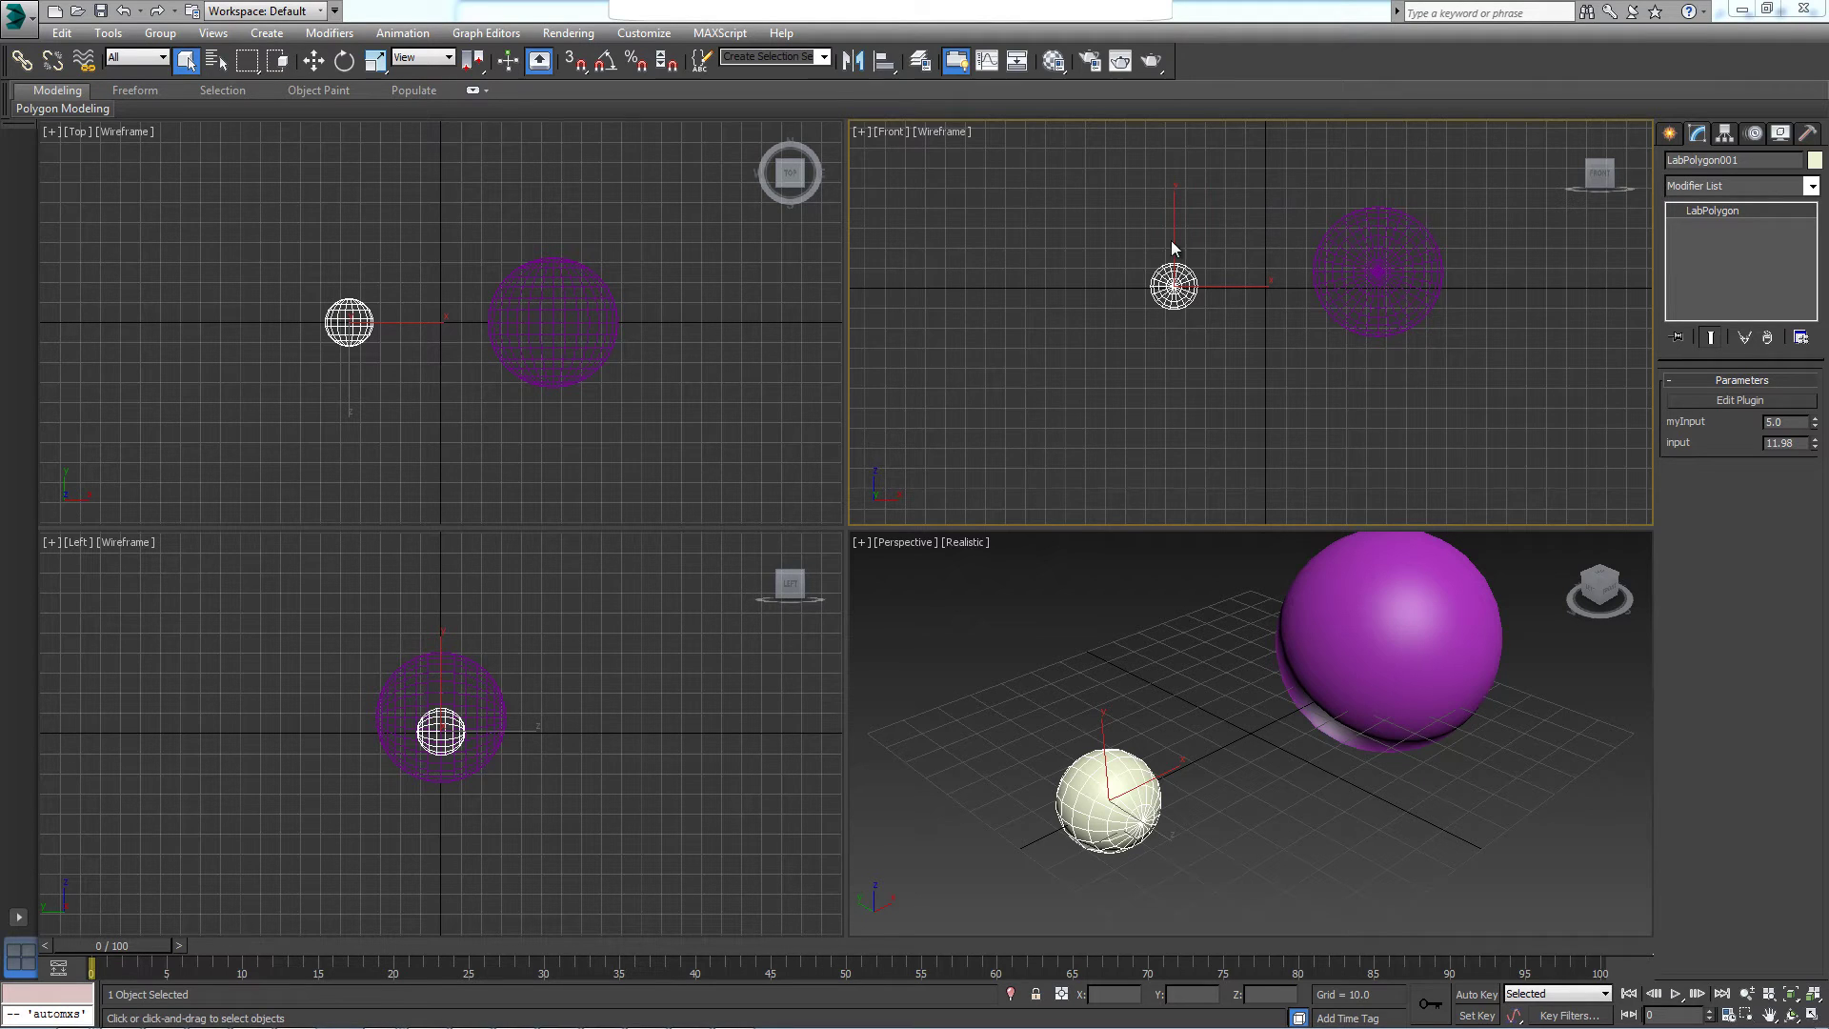
Add LabPolygonModifier, view its plugin graph, and test myInput before resetting it to 1.0
{"action": "left_click", "coordinate": [1736, 186]}
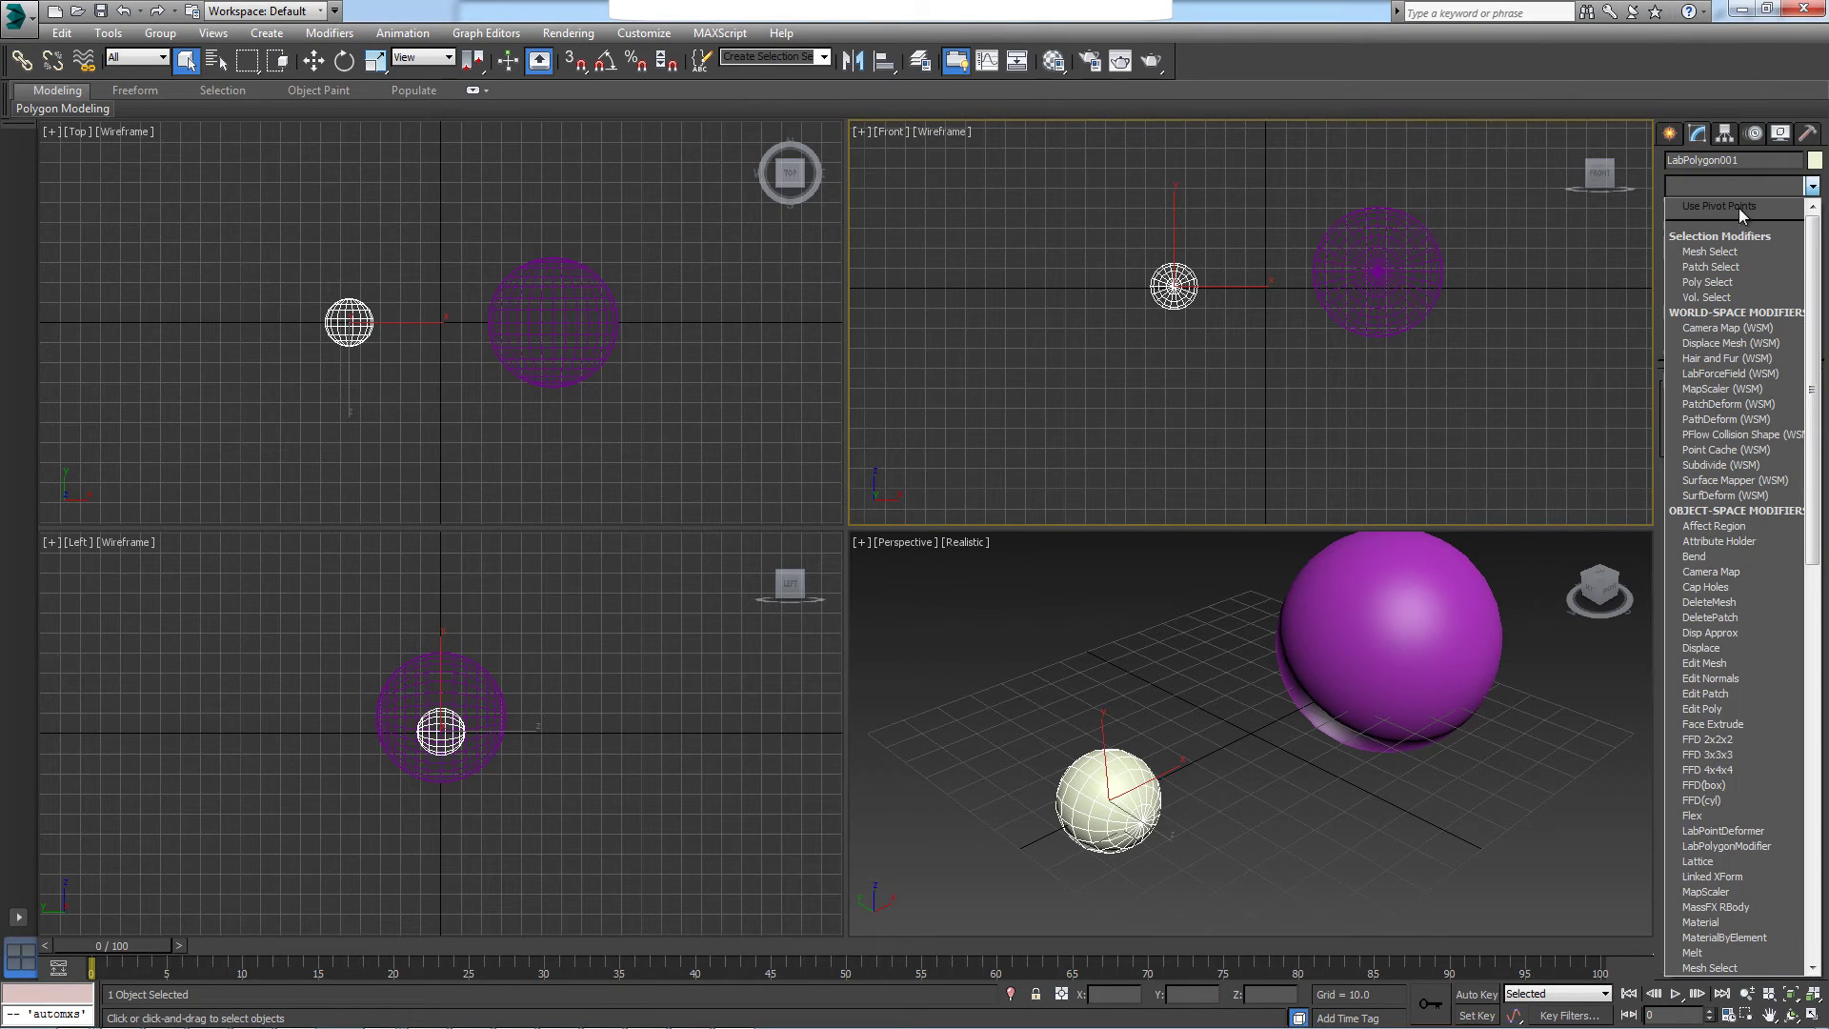
{"action": "left_click", "coordinate": [1776, 842]}
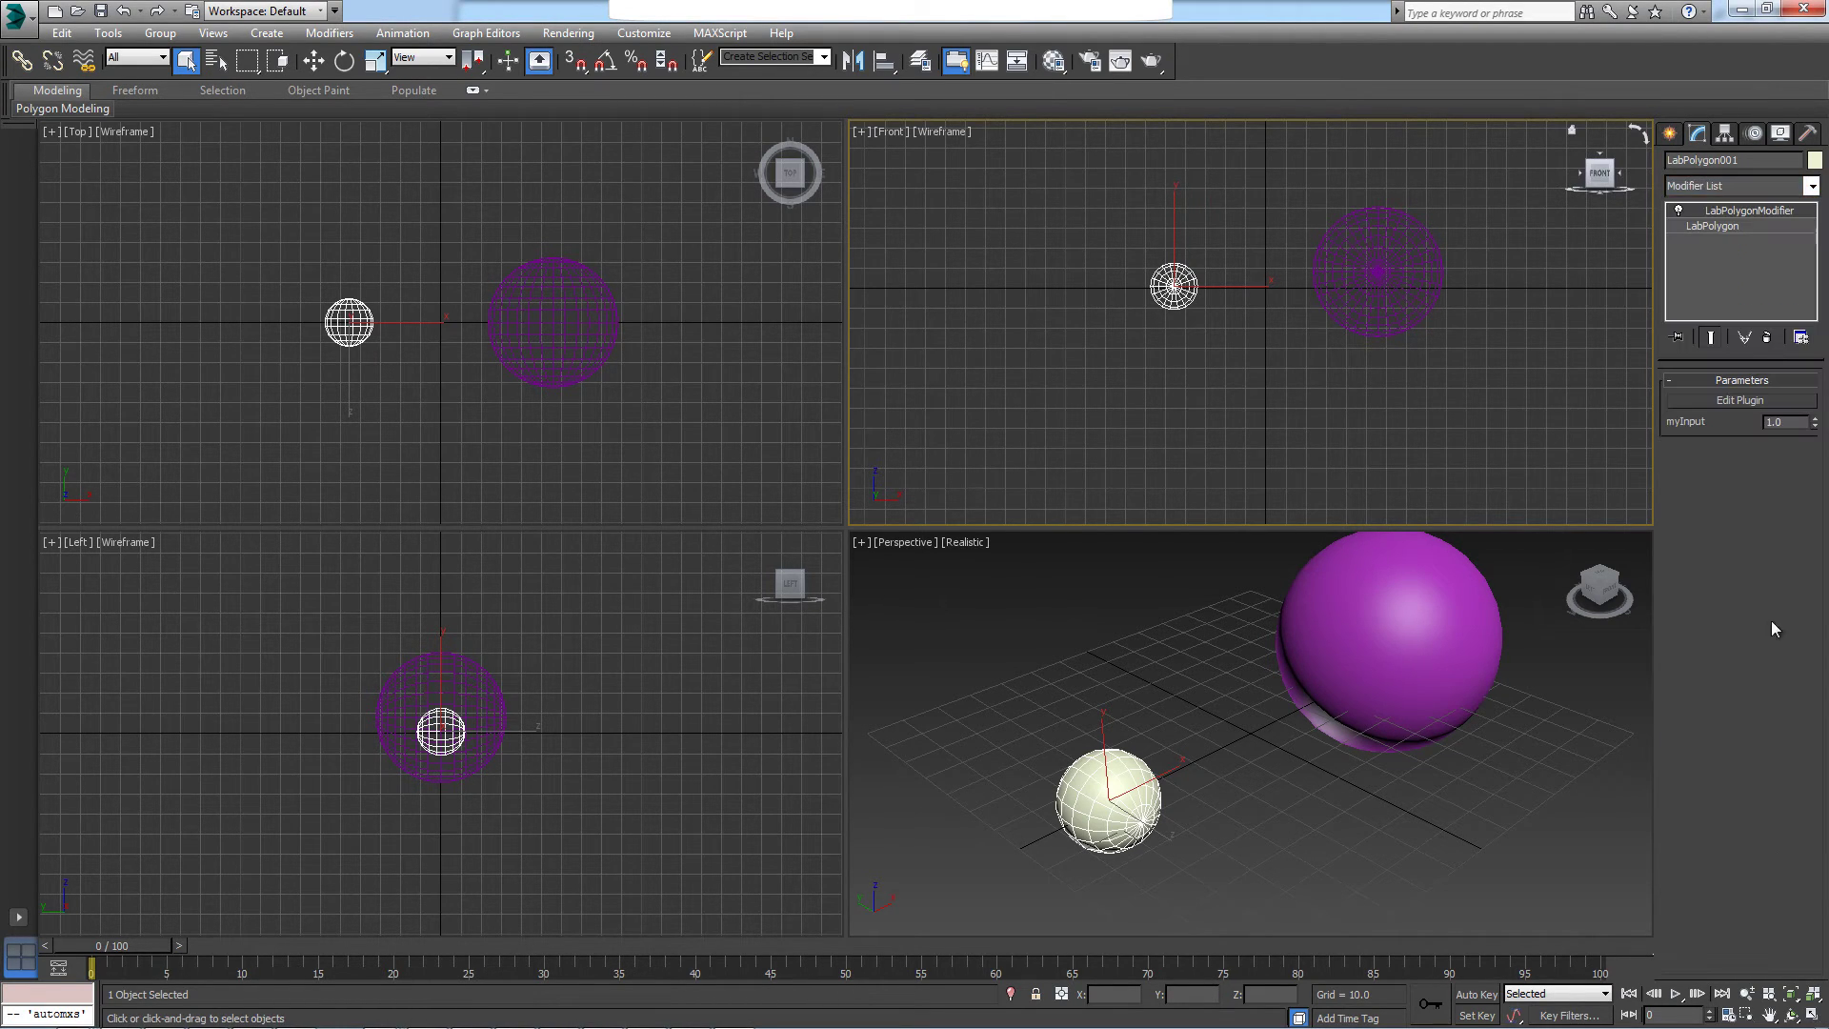
{"action": "left_click", "coordinate": [1761, 401]}
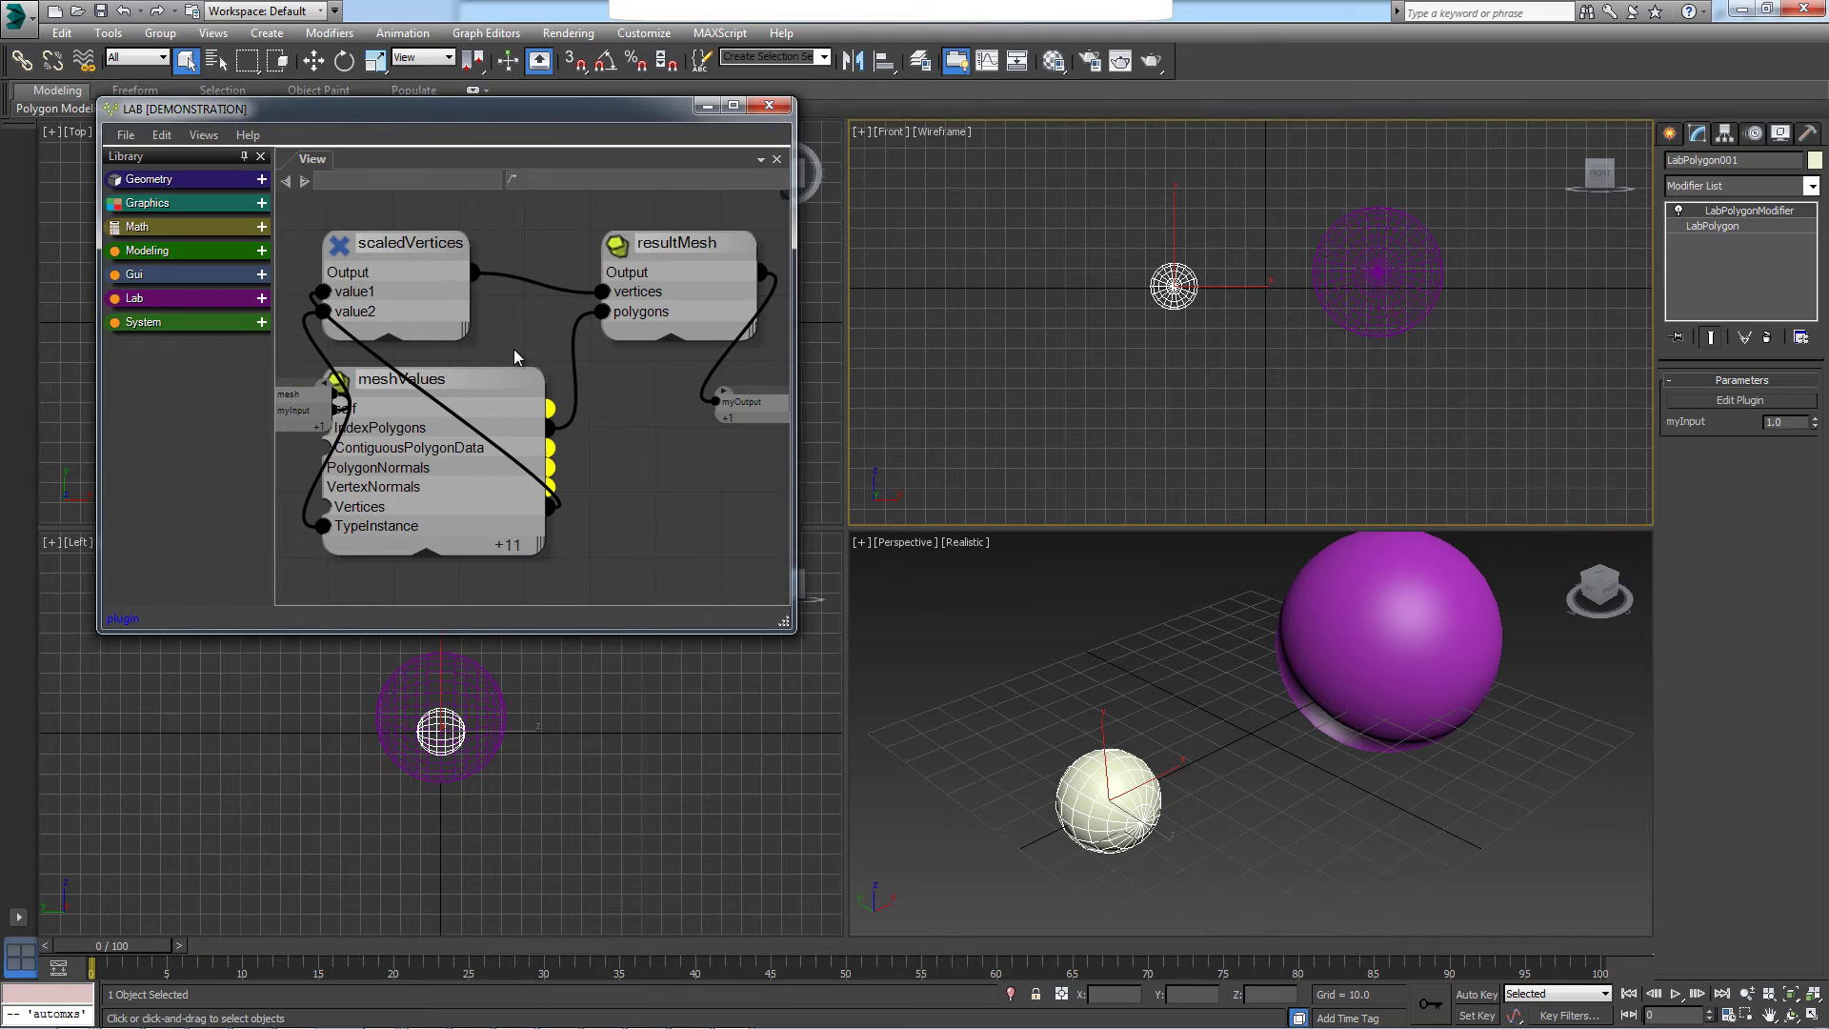
{"action": "left_click", "coordinate": [769, 108]}
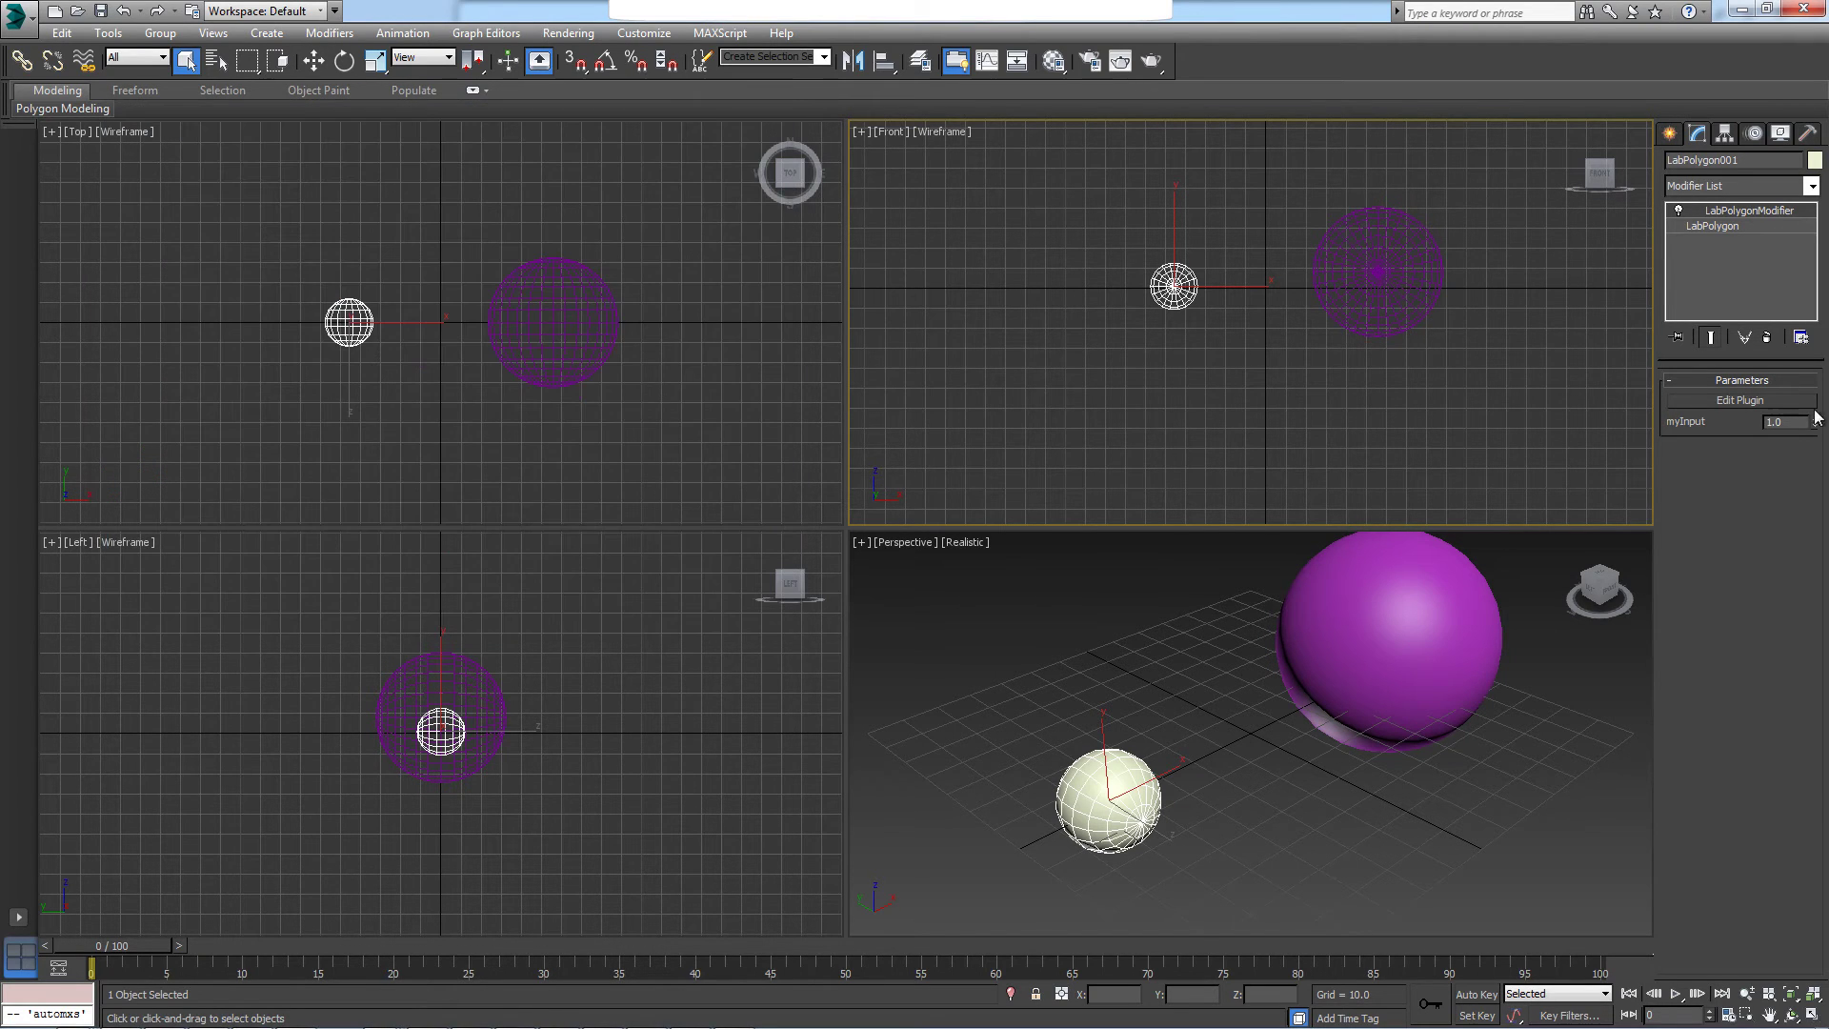
{"action": "left_click_drag", "start_coordinate": [1817, 419], "coordinate": [1817, 401]}
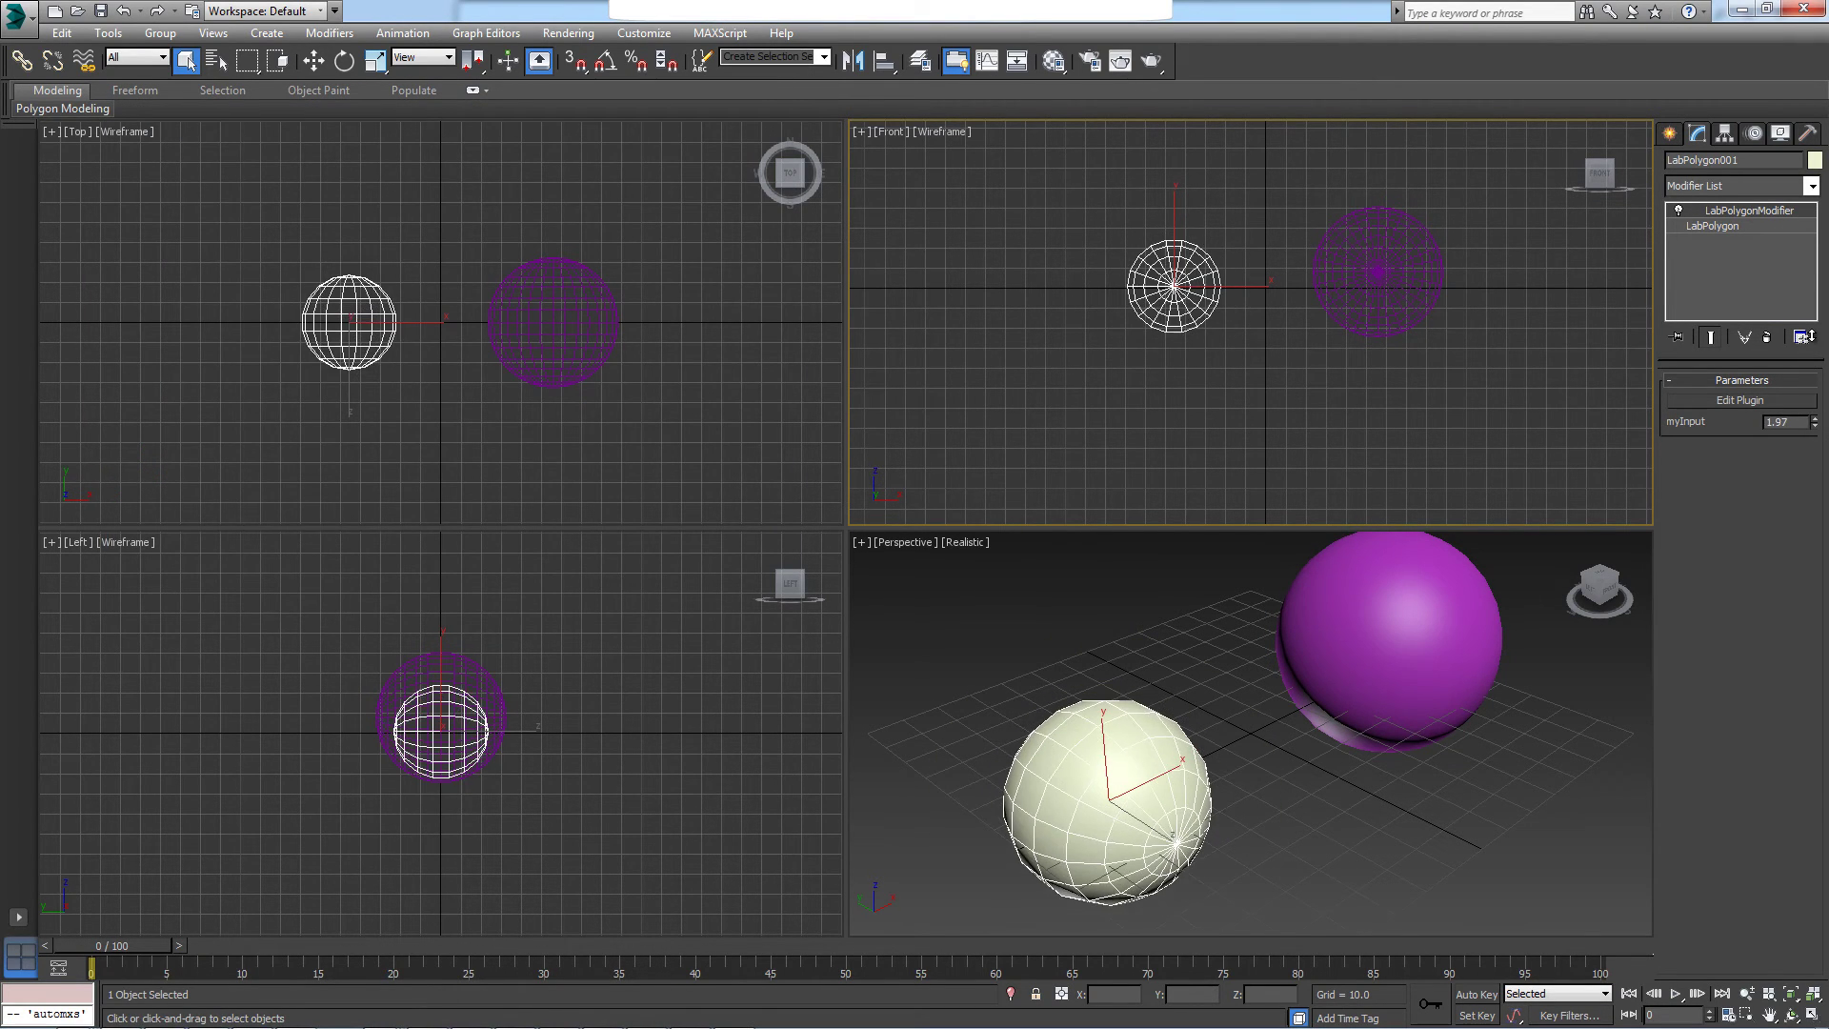
{"action": "right_click", "coordinate": [1817, 421]}
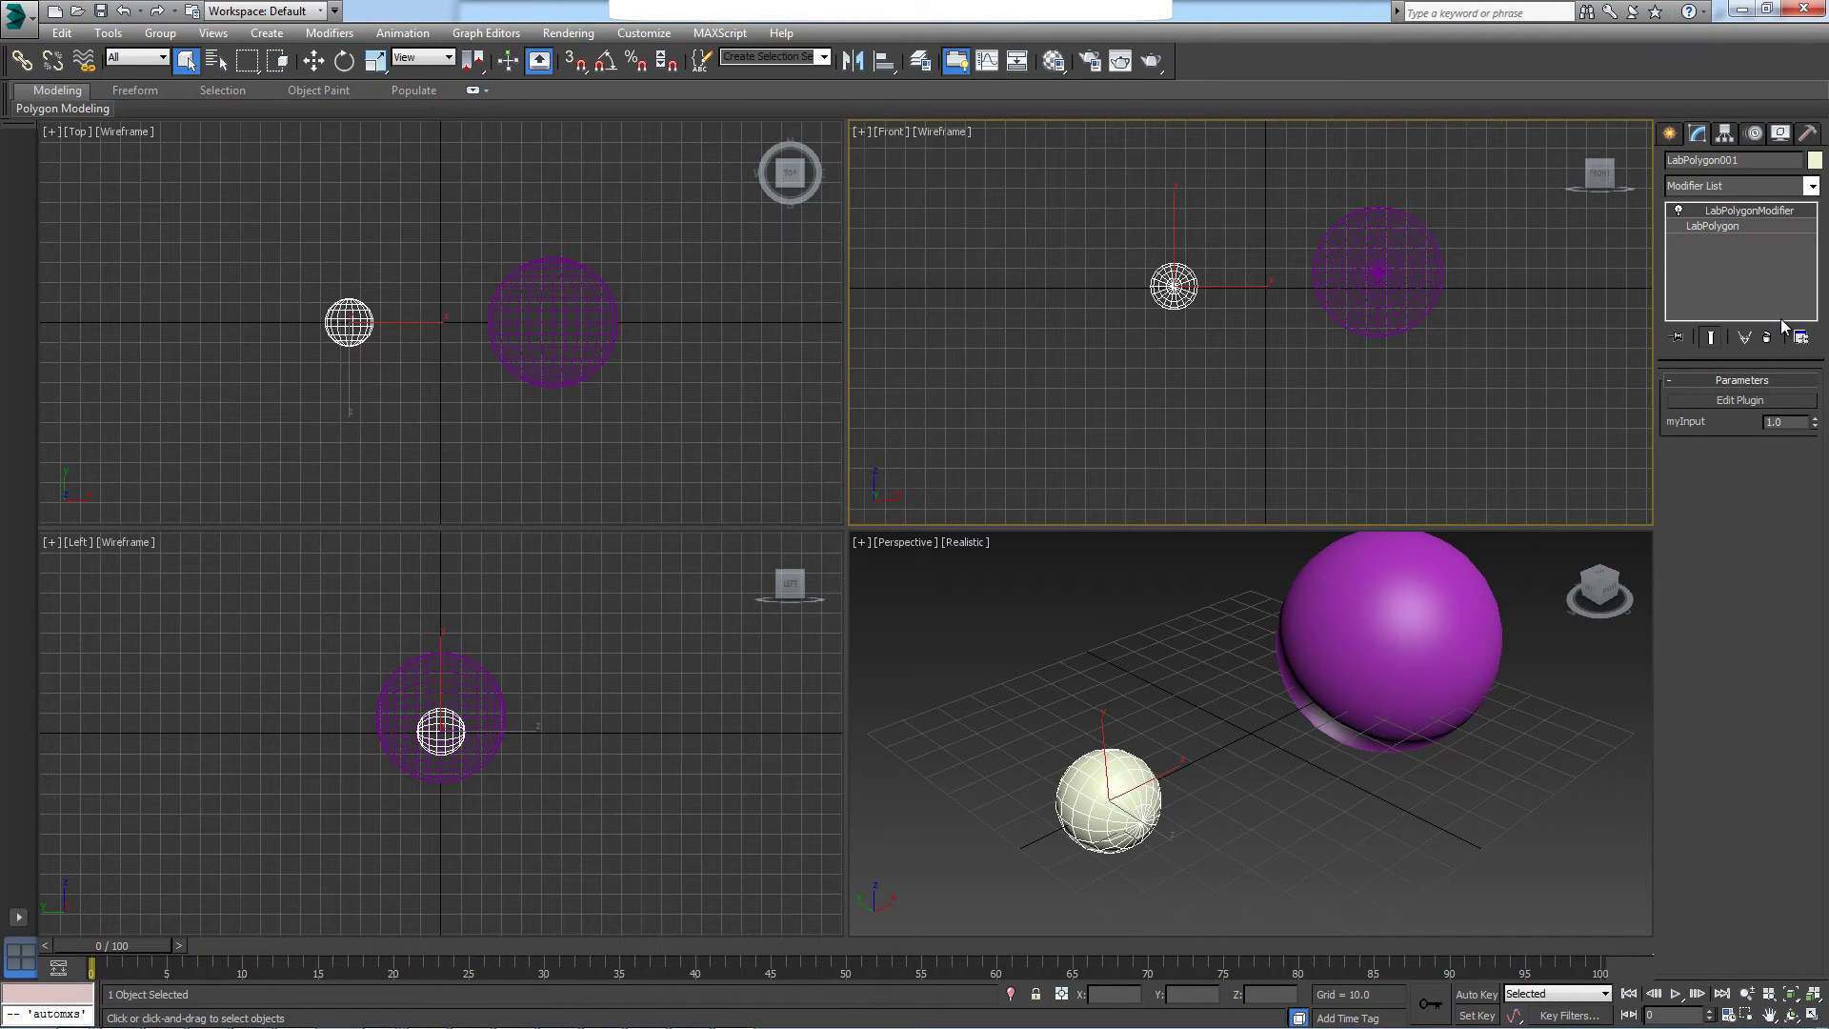
Open the Modifier List for LabPolygon001 and close it without adding a modifier
{"action": "left_click", "coordinate": [1774, 191]}
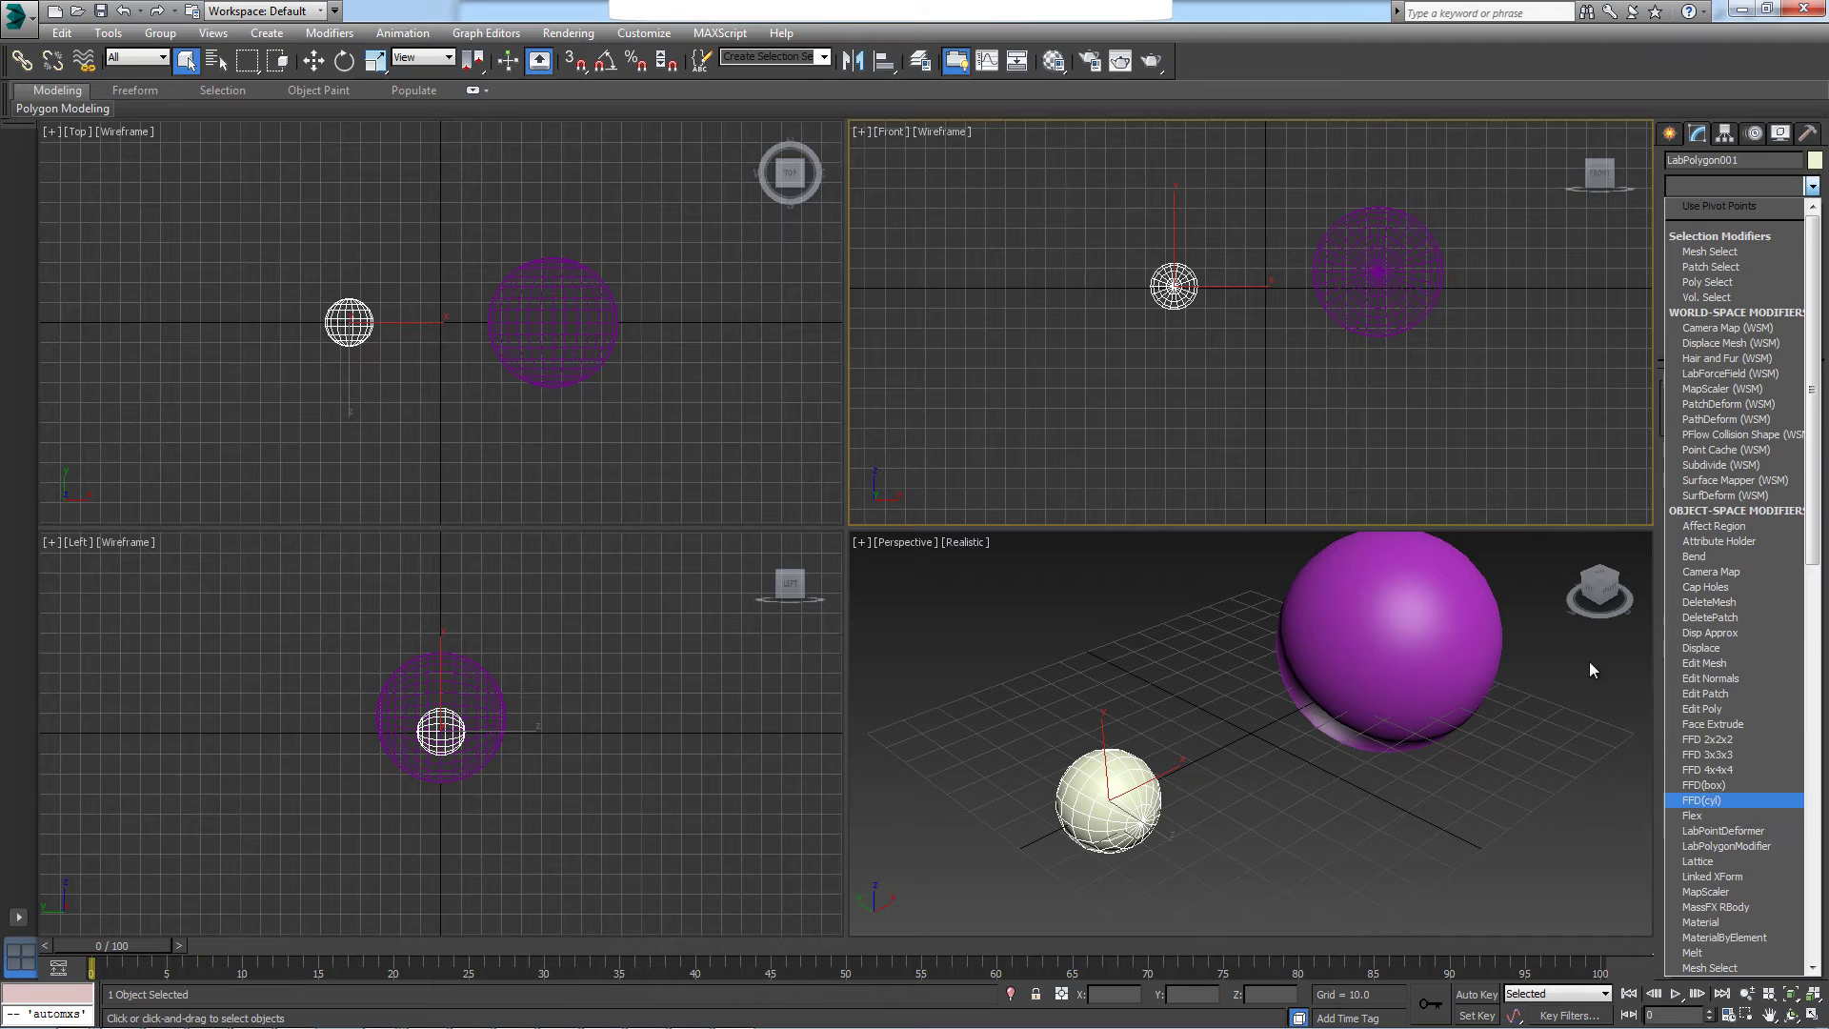
{"action": "left_click", "coordinate": [1743, 844]}
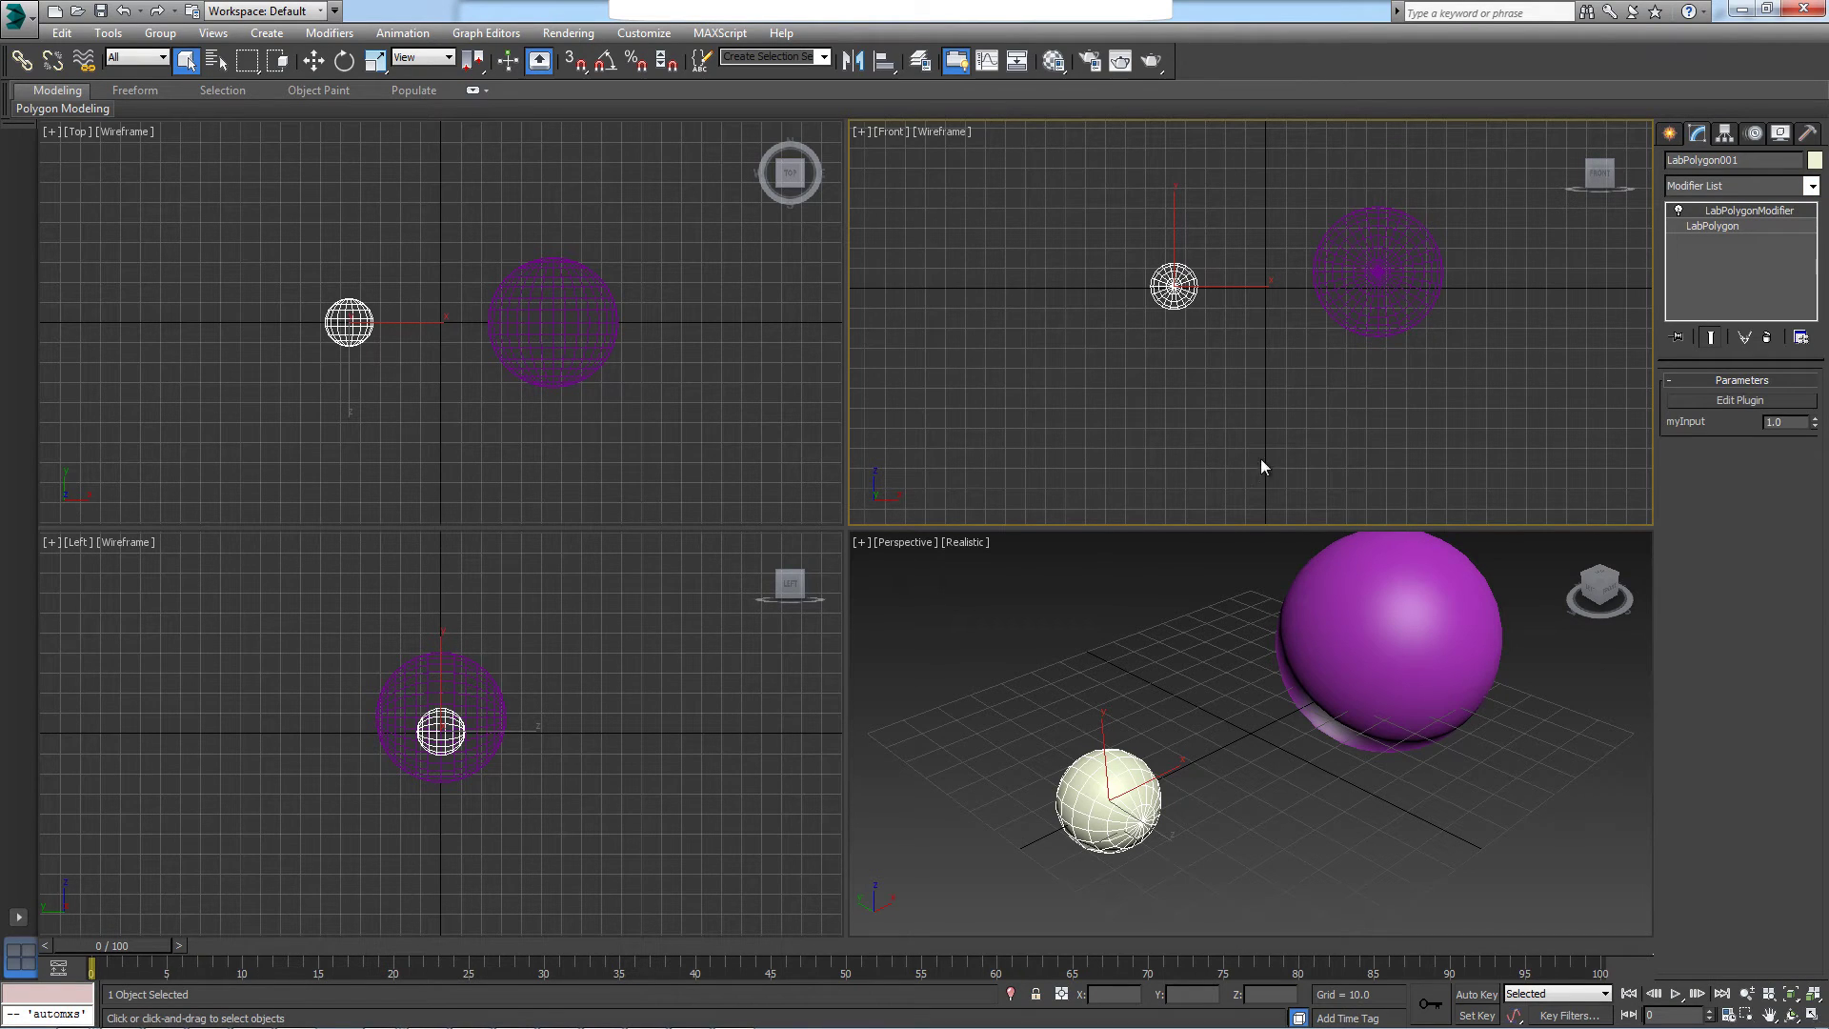
Assign LabXform3Function as LabPolygon001's Transform controller, exposing myInput at 0.0
{"action": "left_click", "coordinate": [1755, 135]}
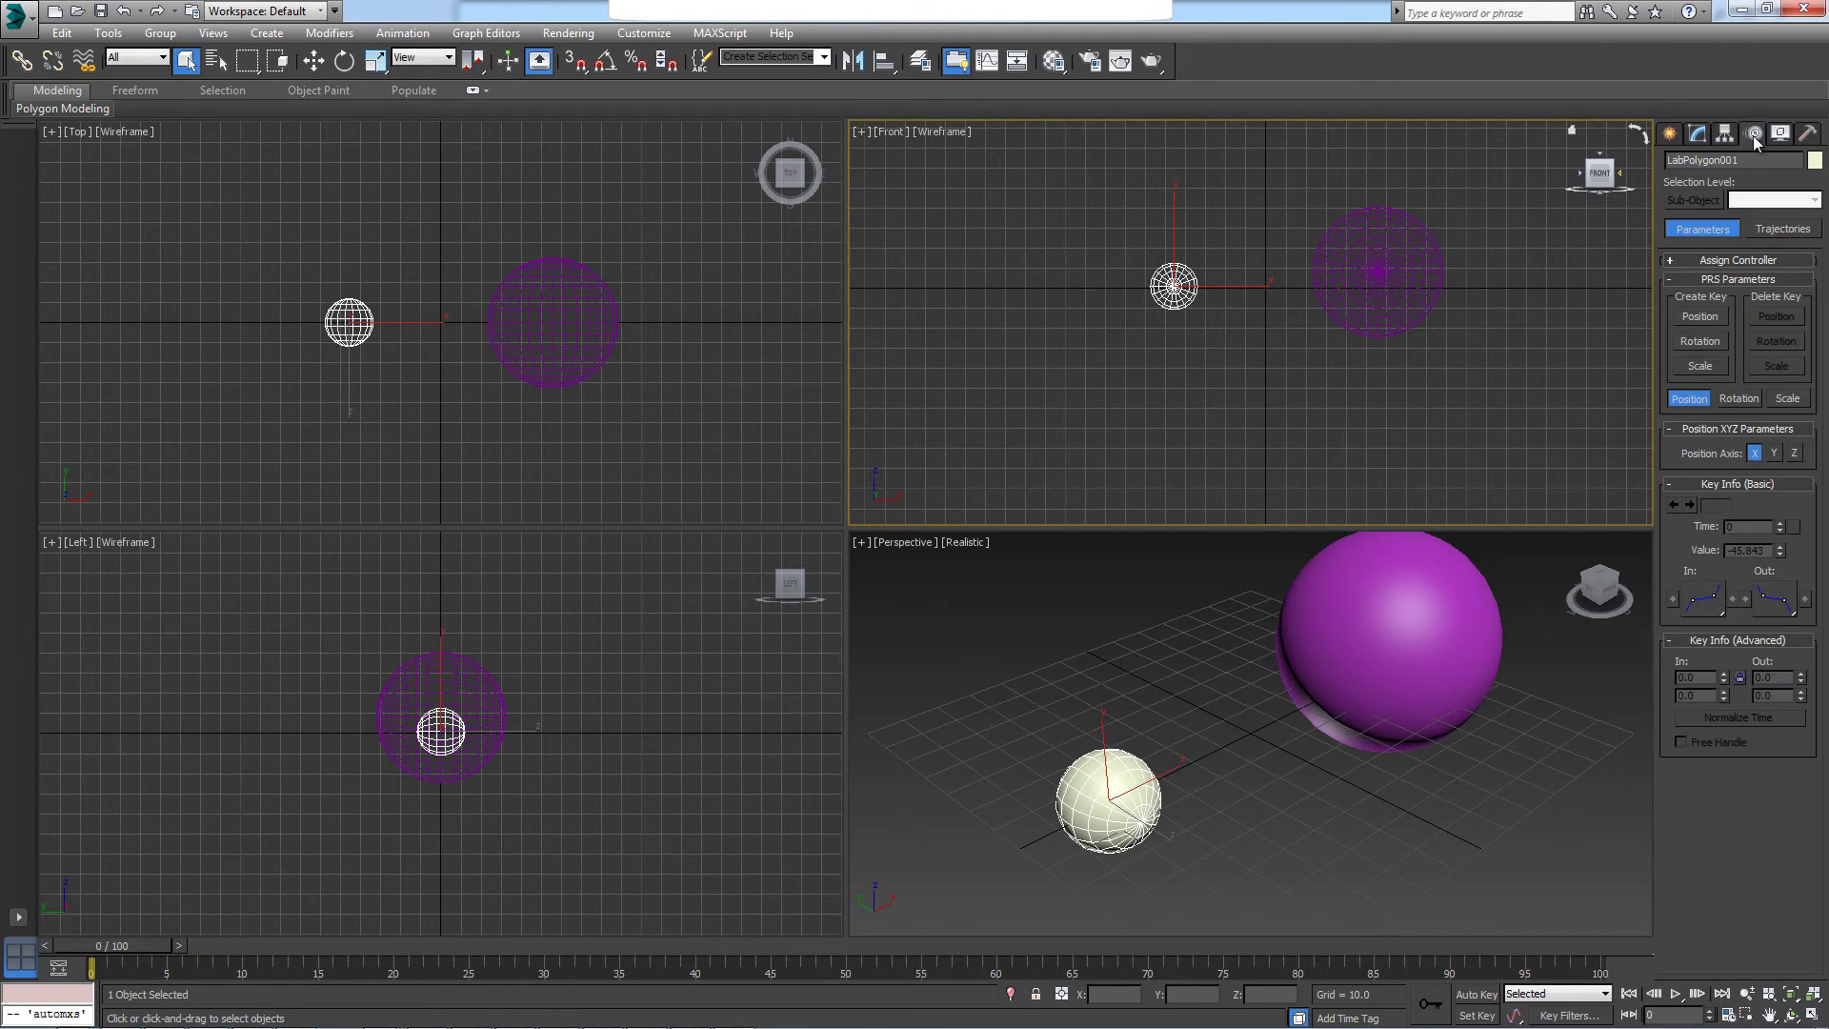
{"action": "left_click", "coordinate": [1731, 259]}
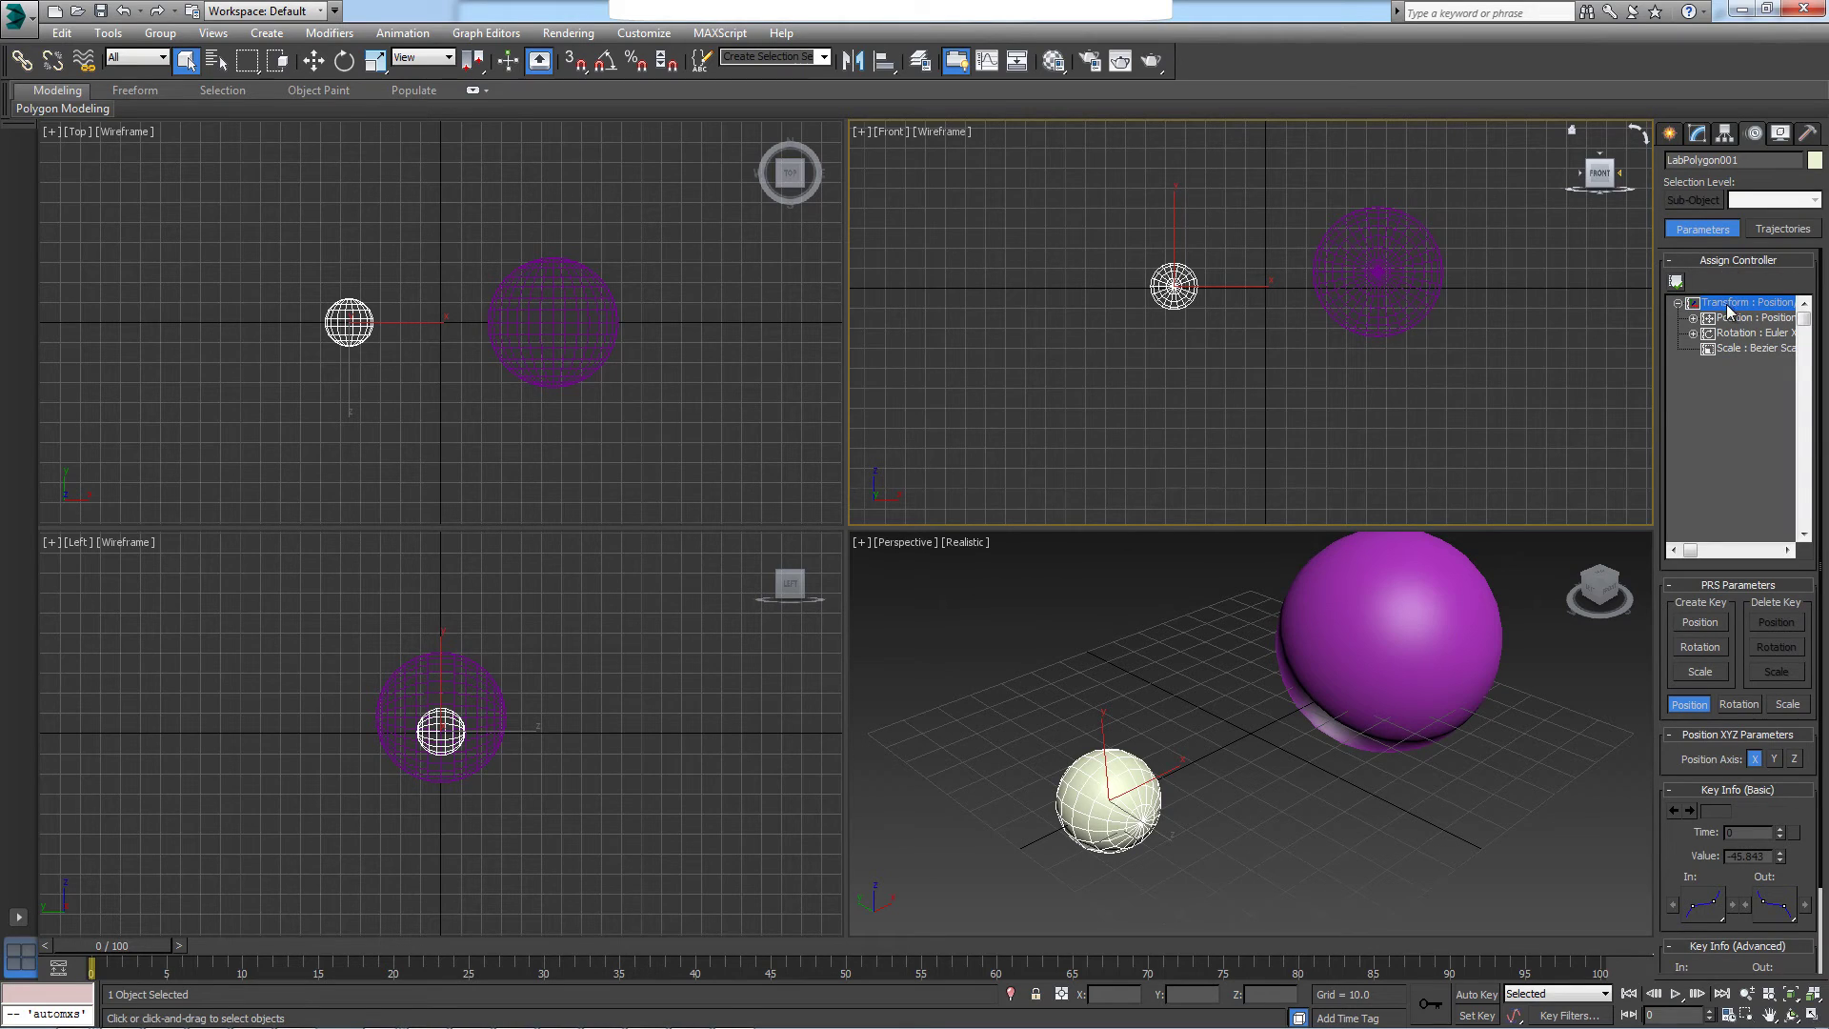
{"action": "left_click", "coordinate": [1678, 282]}
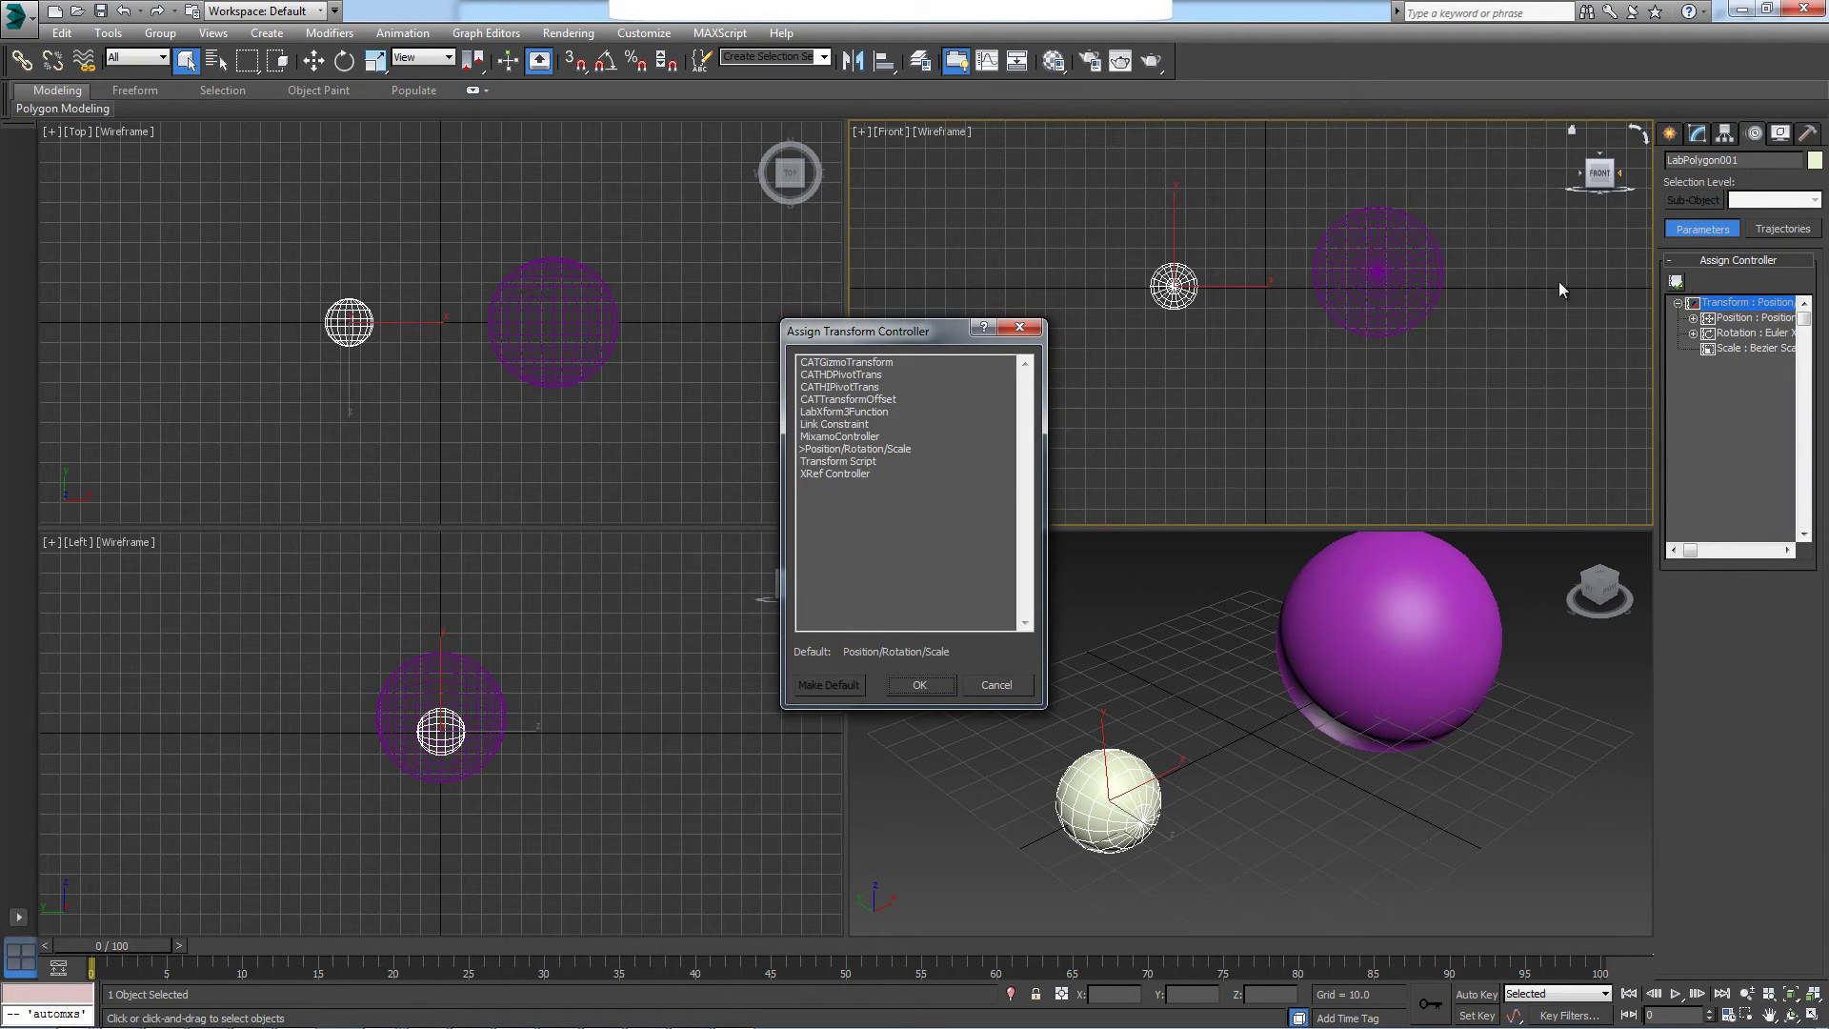
{"action": "left_click", "coordinate": [853, 412]}
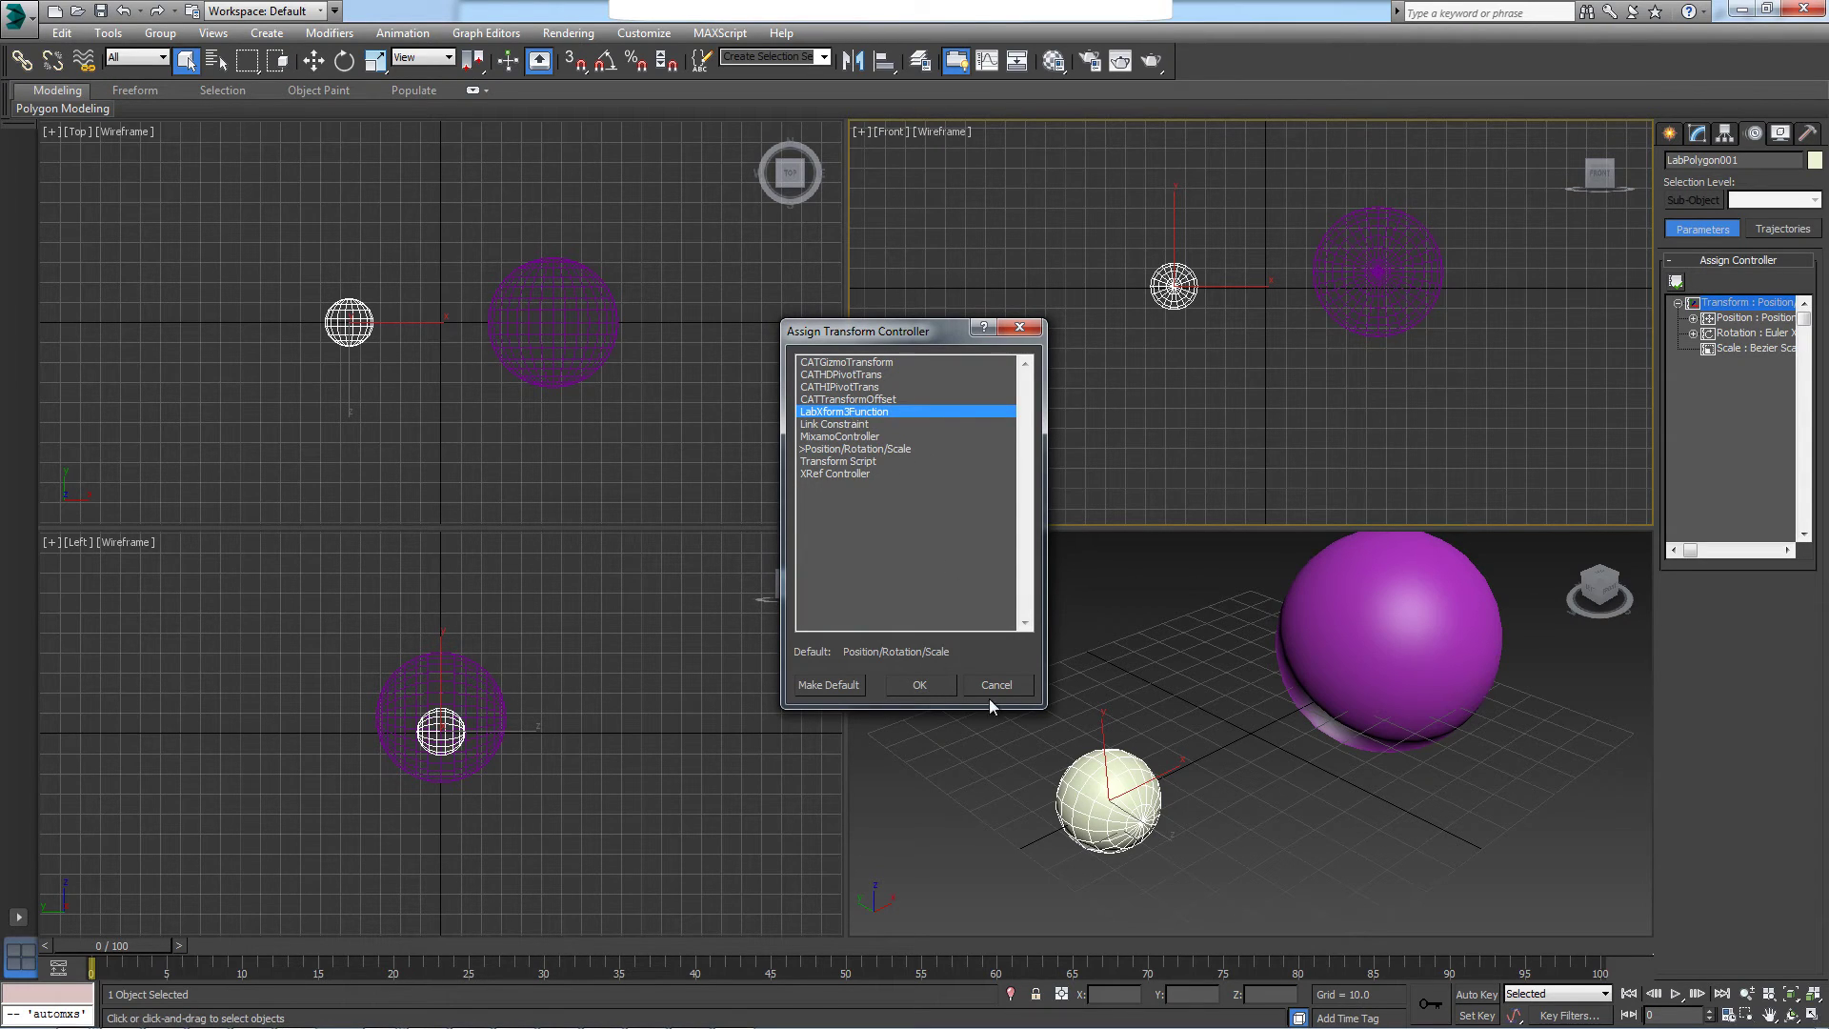
{"action": "left_click", "coordinate": [929, 684]}
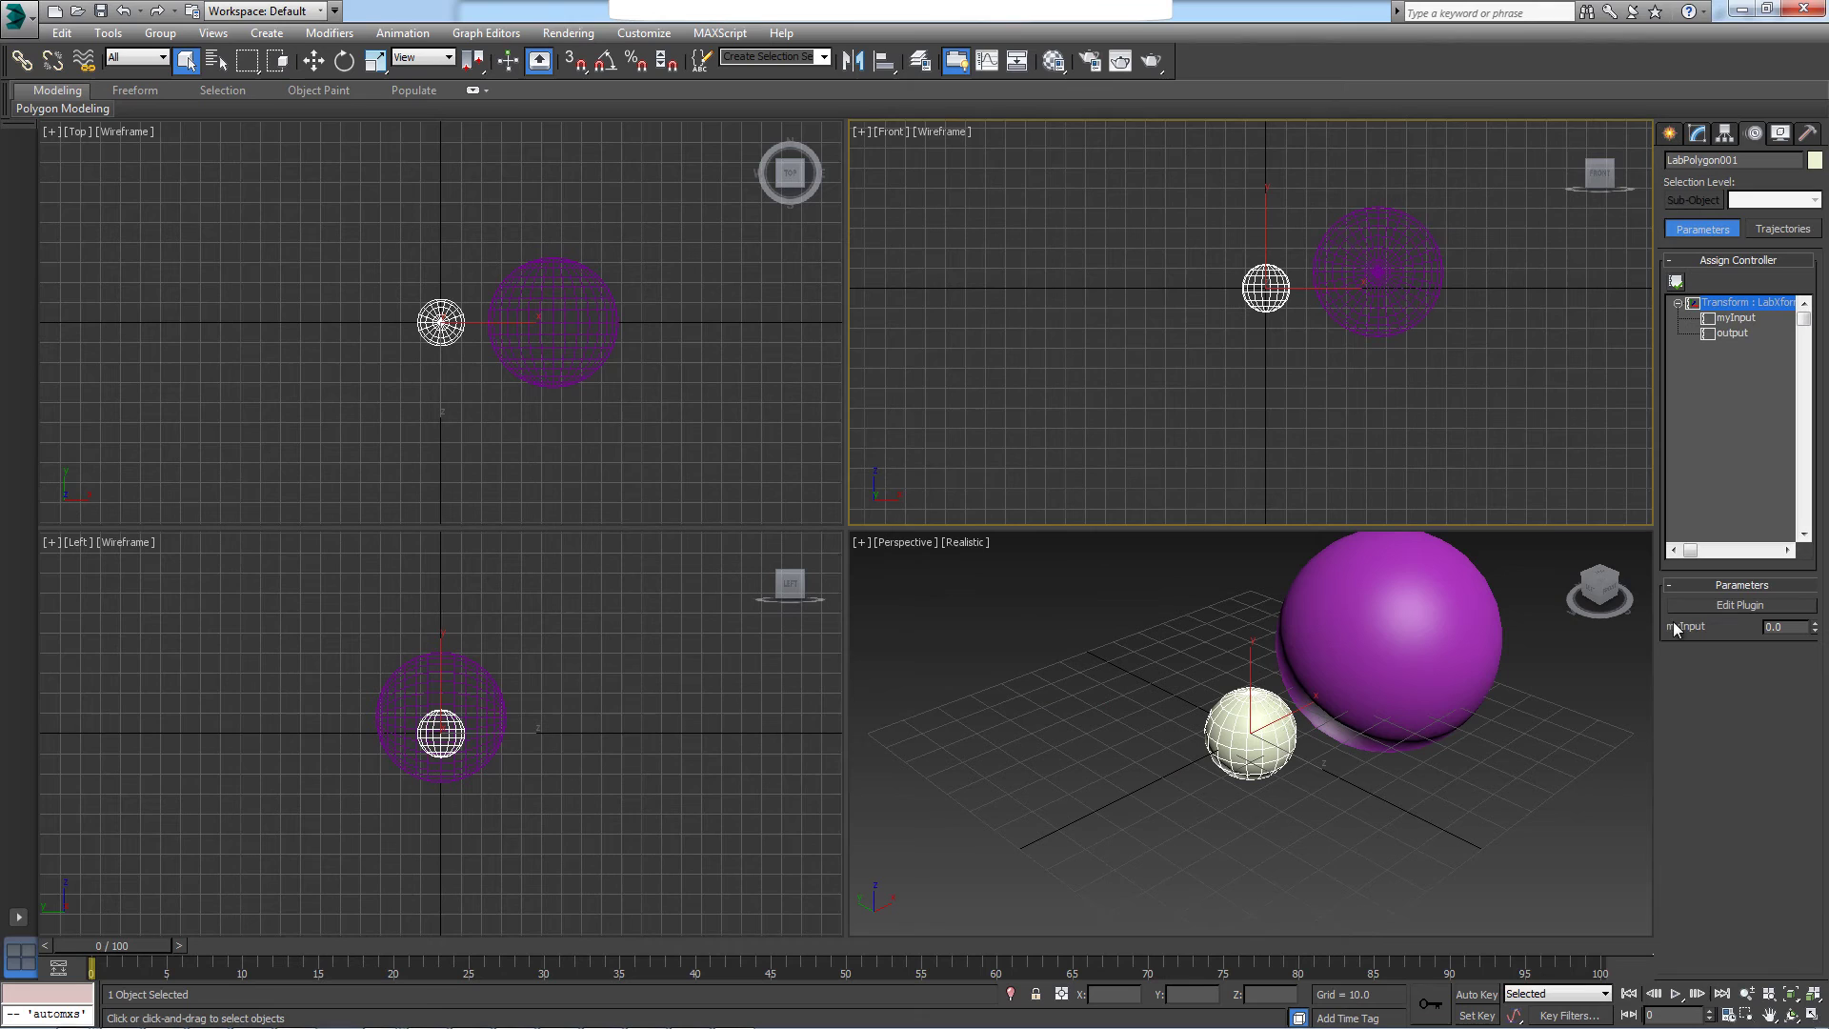
{"action": "left_click", "coordinate": [1746, 604]}
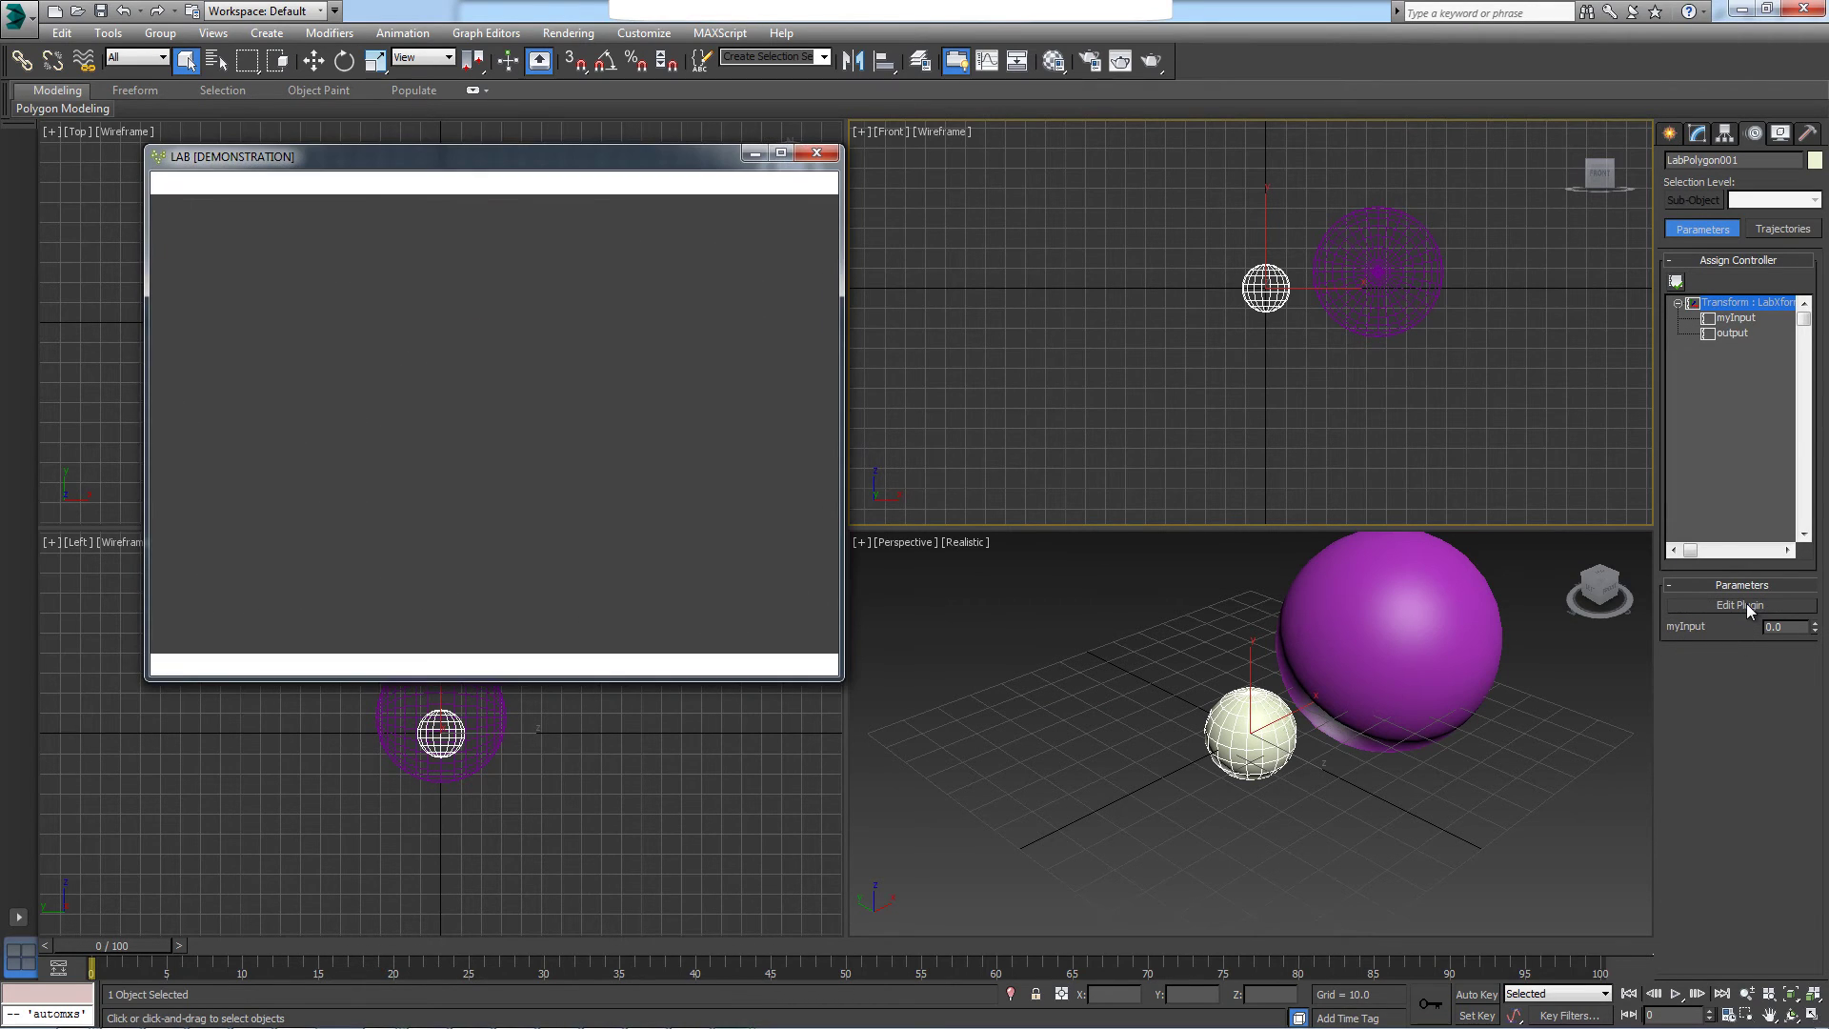
{"action": "scroll", "coordinate": [559, 347], "scroll_direction": "down", "scroll_amount": 2}
{"action": "scroll", "coordinate": [559, 347], "scroll_direction": "down", "scroll_amount": 1}
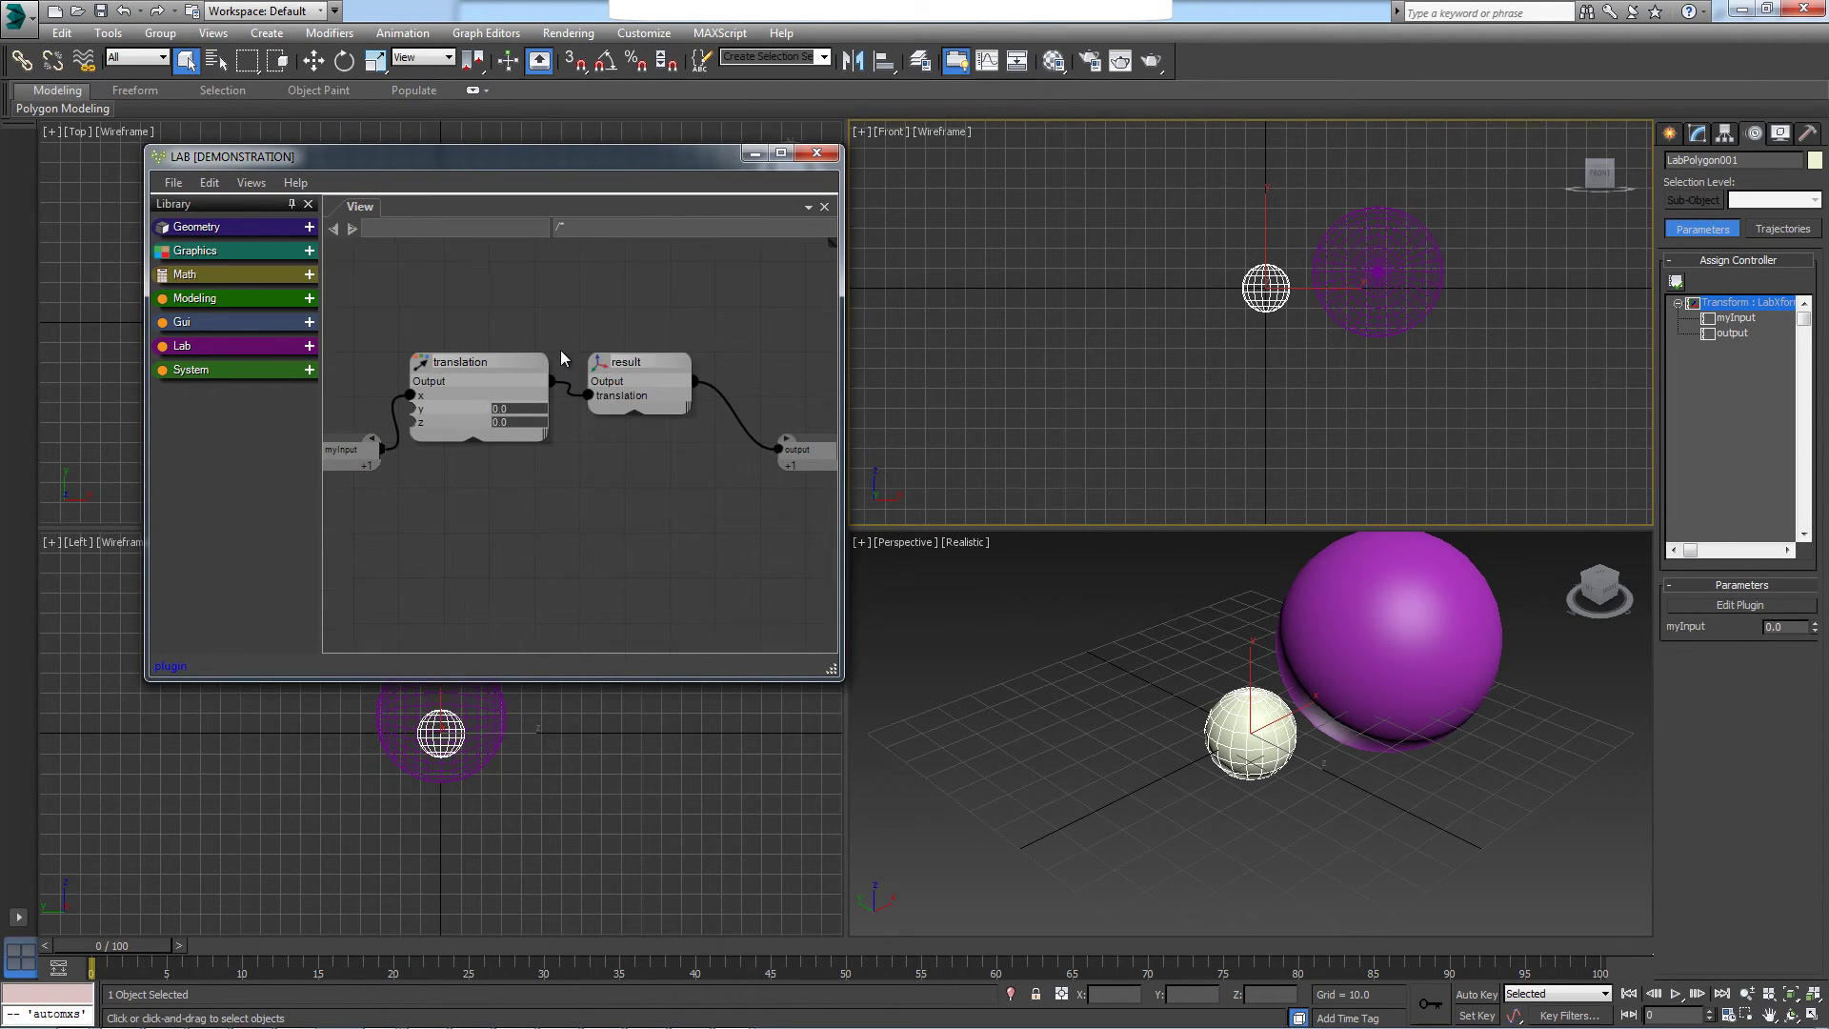
{"action": "scroll", "coordinate": [560, 350], "scroll_direction": "down", "scroll_amount": 1}
{"action": "left_click", "coordinate": [815, 155]}
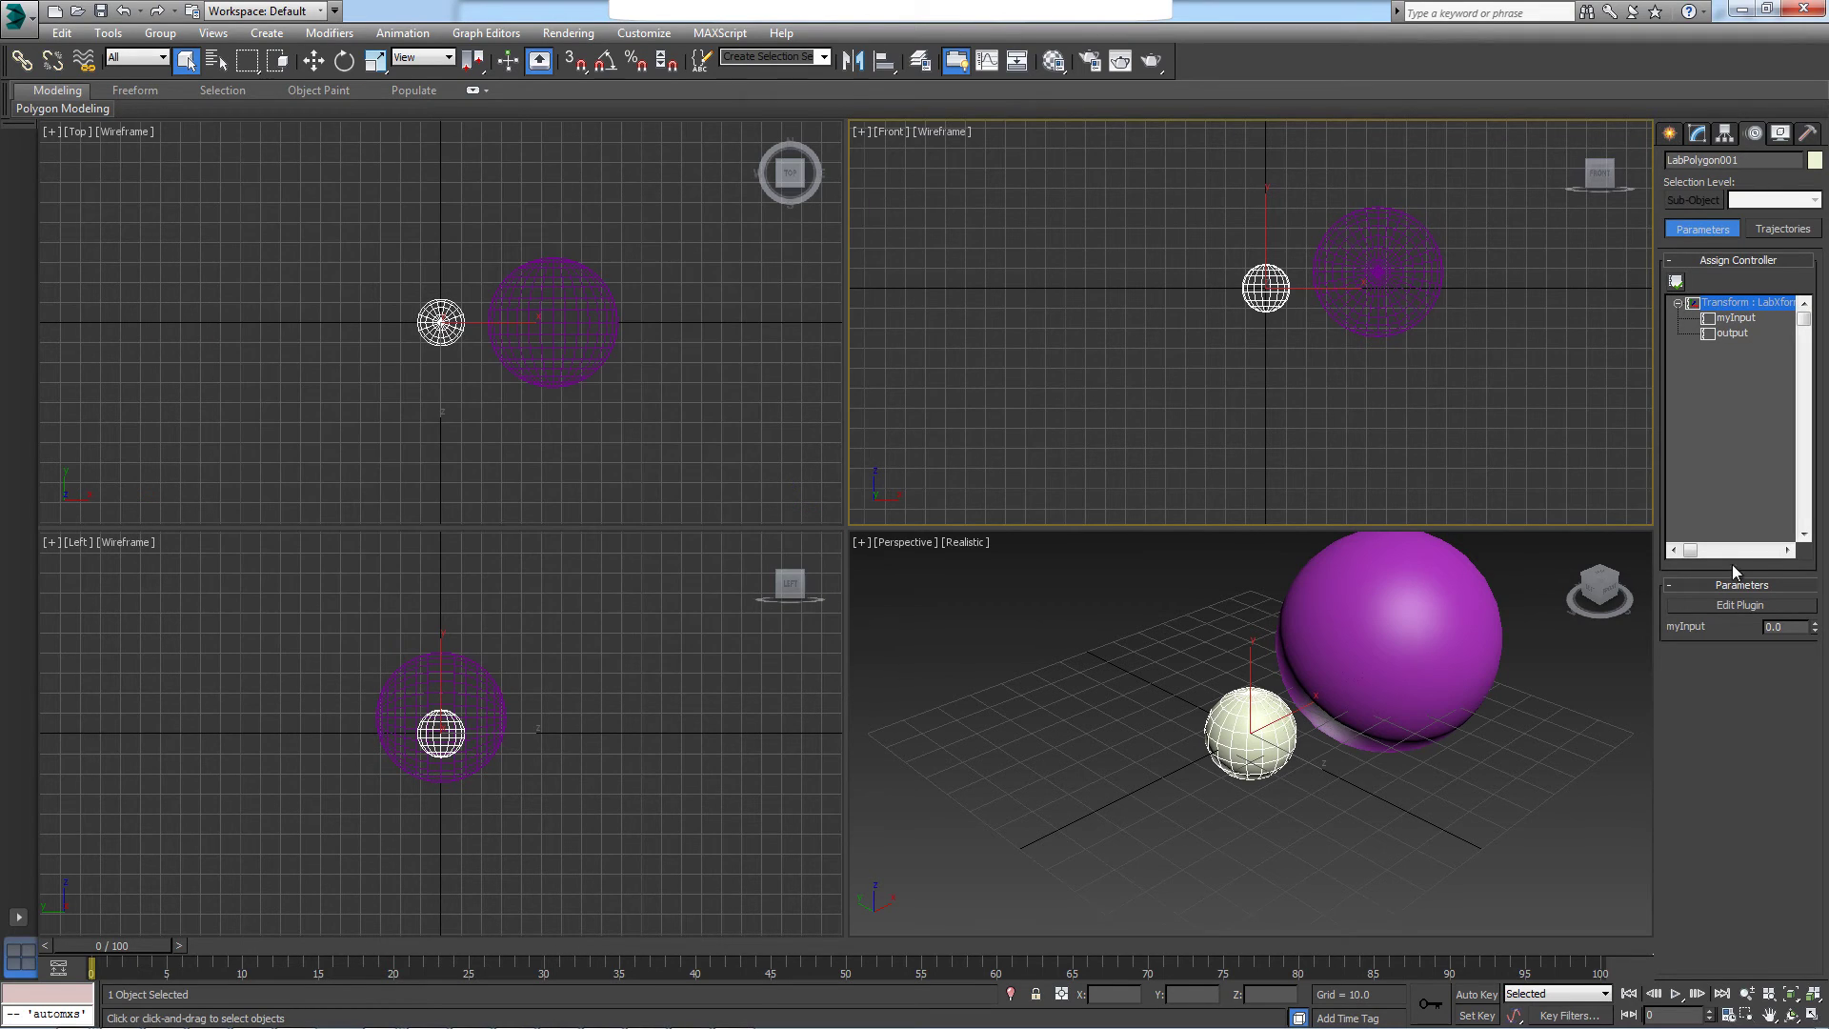
{"action": "left_click_drag", "start_coordinate": [1816, 625], "coordinate": [1630, 281]}
In the Material Editor, set LabTexture as the material's diffuse map
{"action": "left_click", "coordinate": [1318, 779]}
{"action": "key", "text": "m"}
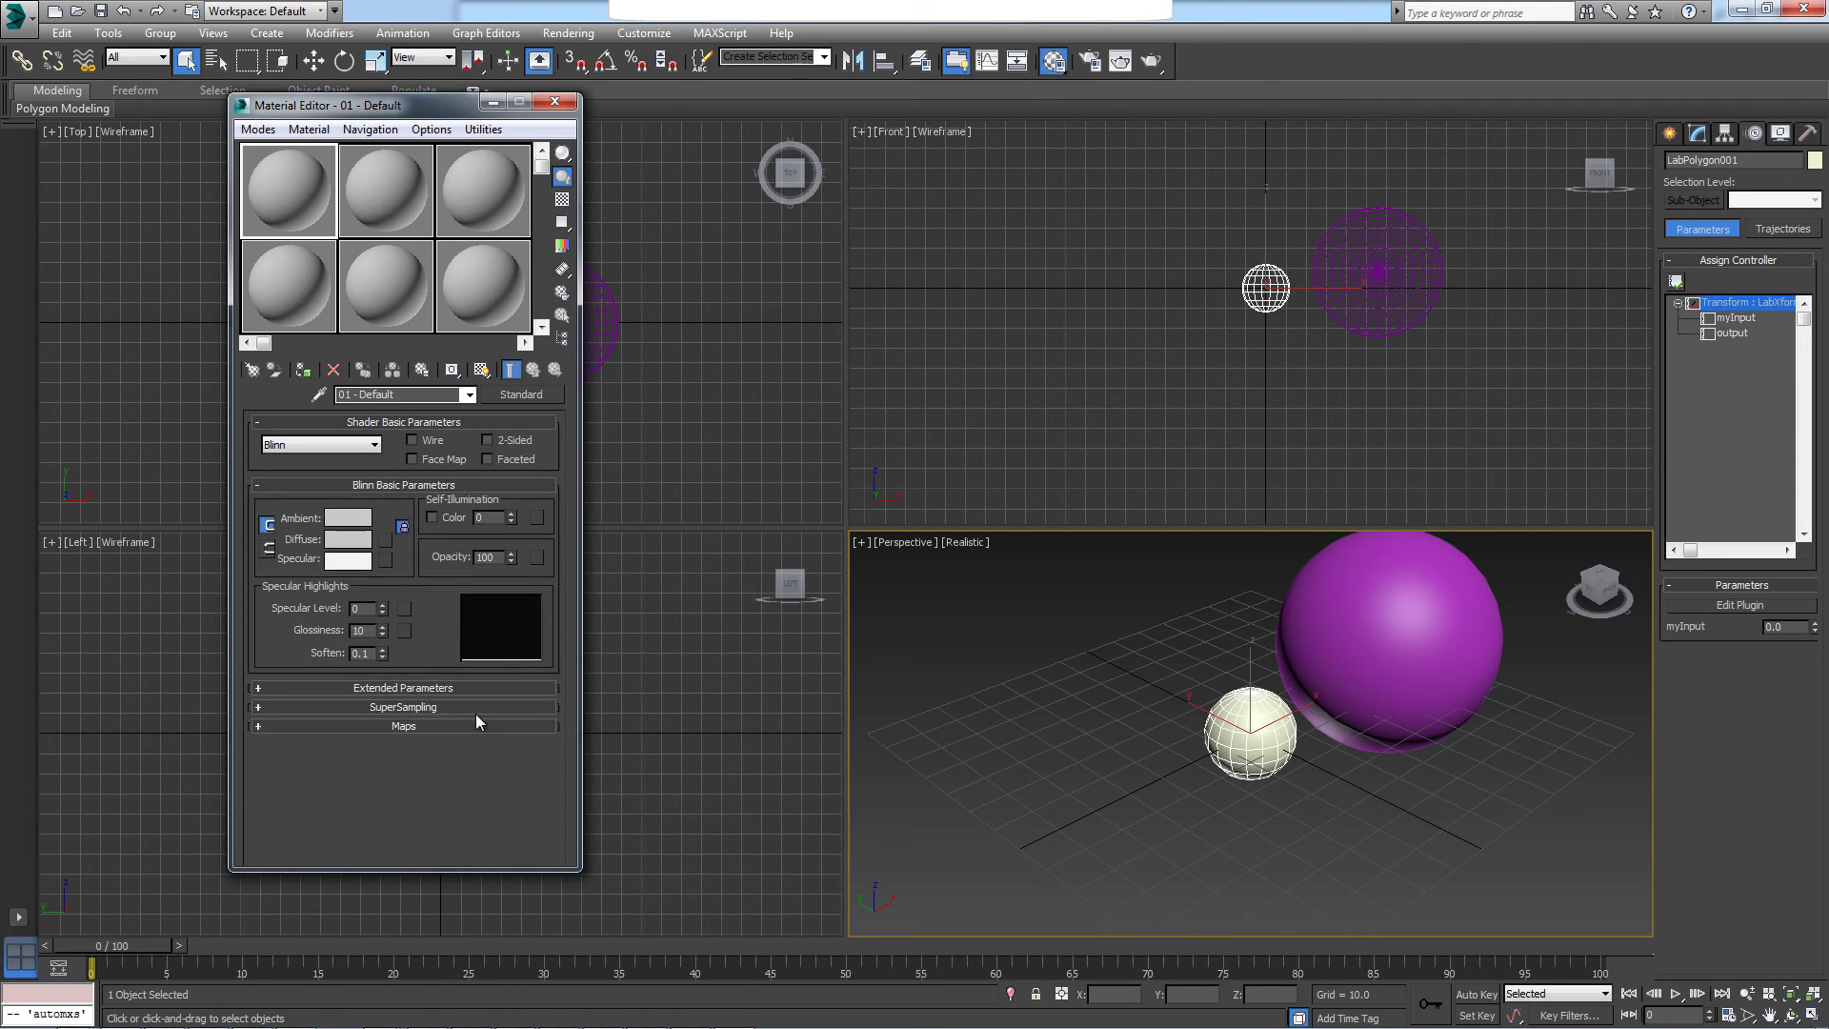
{"action": "left_click", "coordinate": [476, 725]}
{"action": "left_click", "coordinate": [470, 478]}
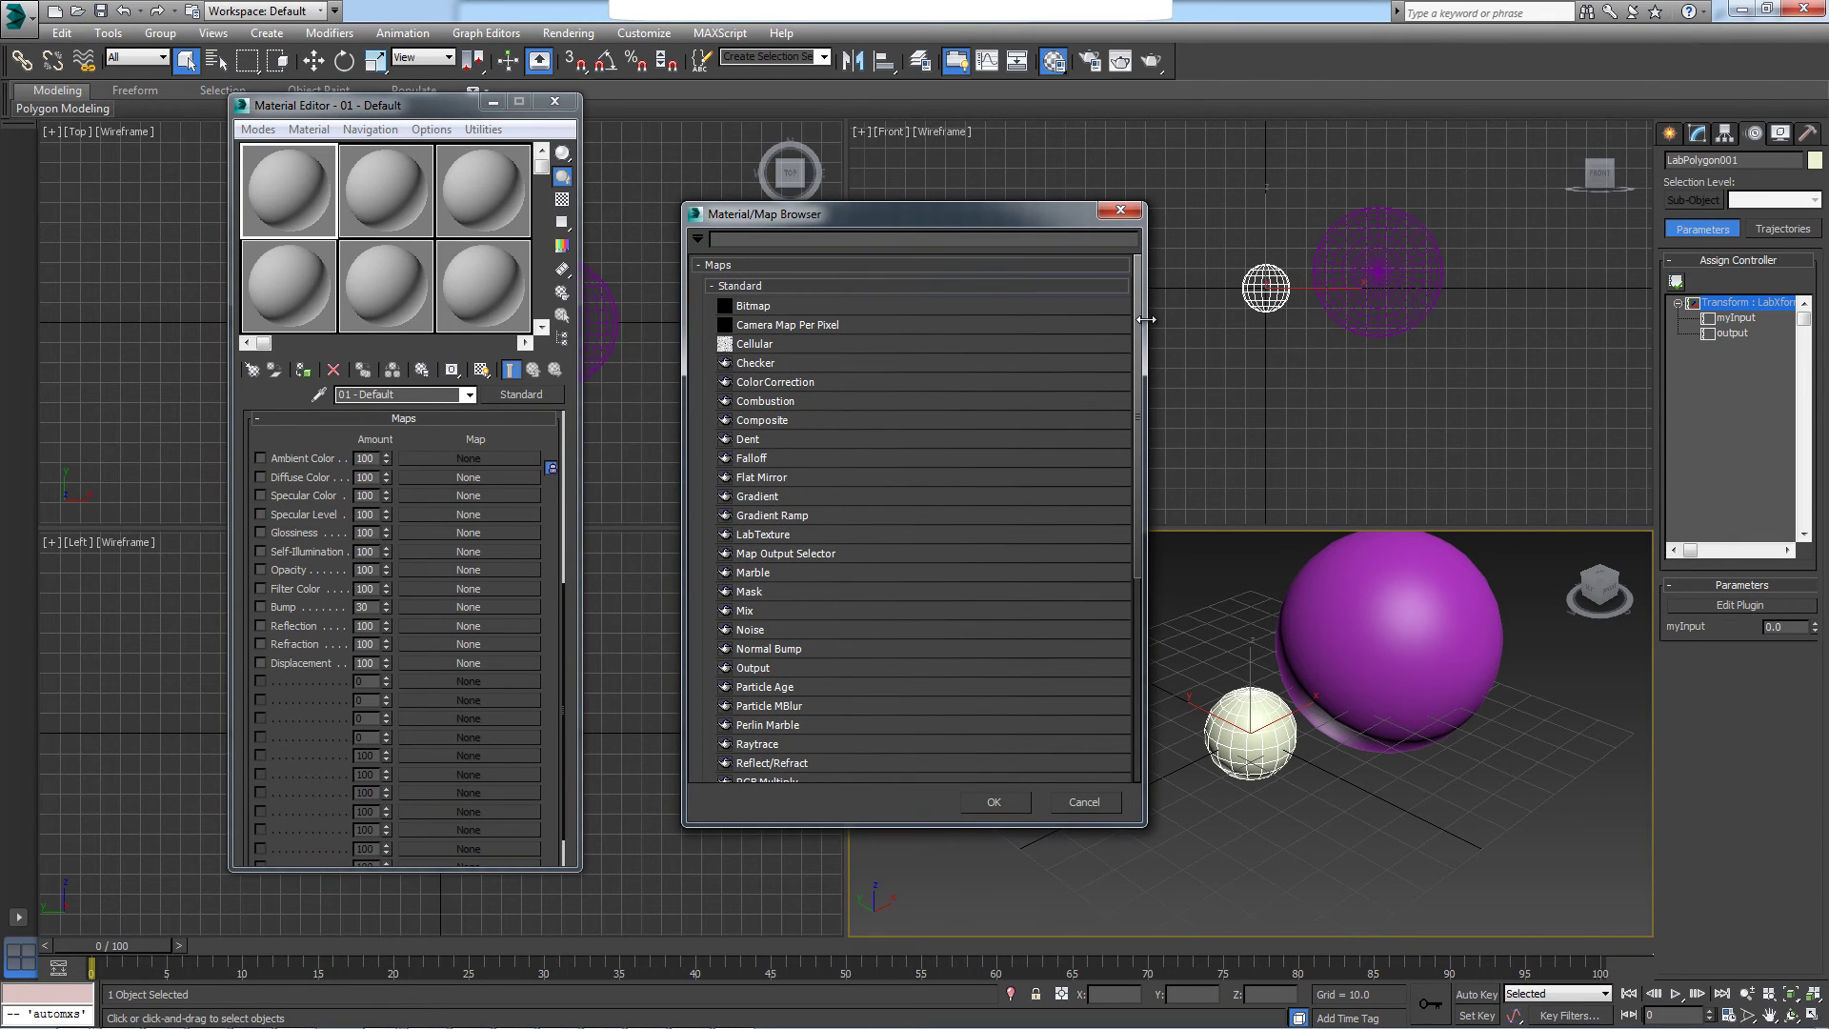
{"action": "double_click", "coordinate": [783, 537]}
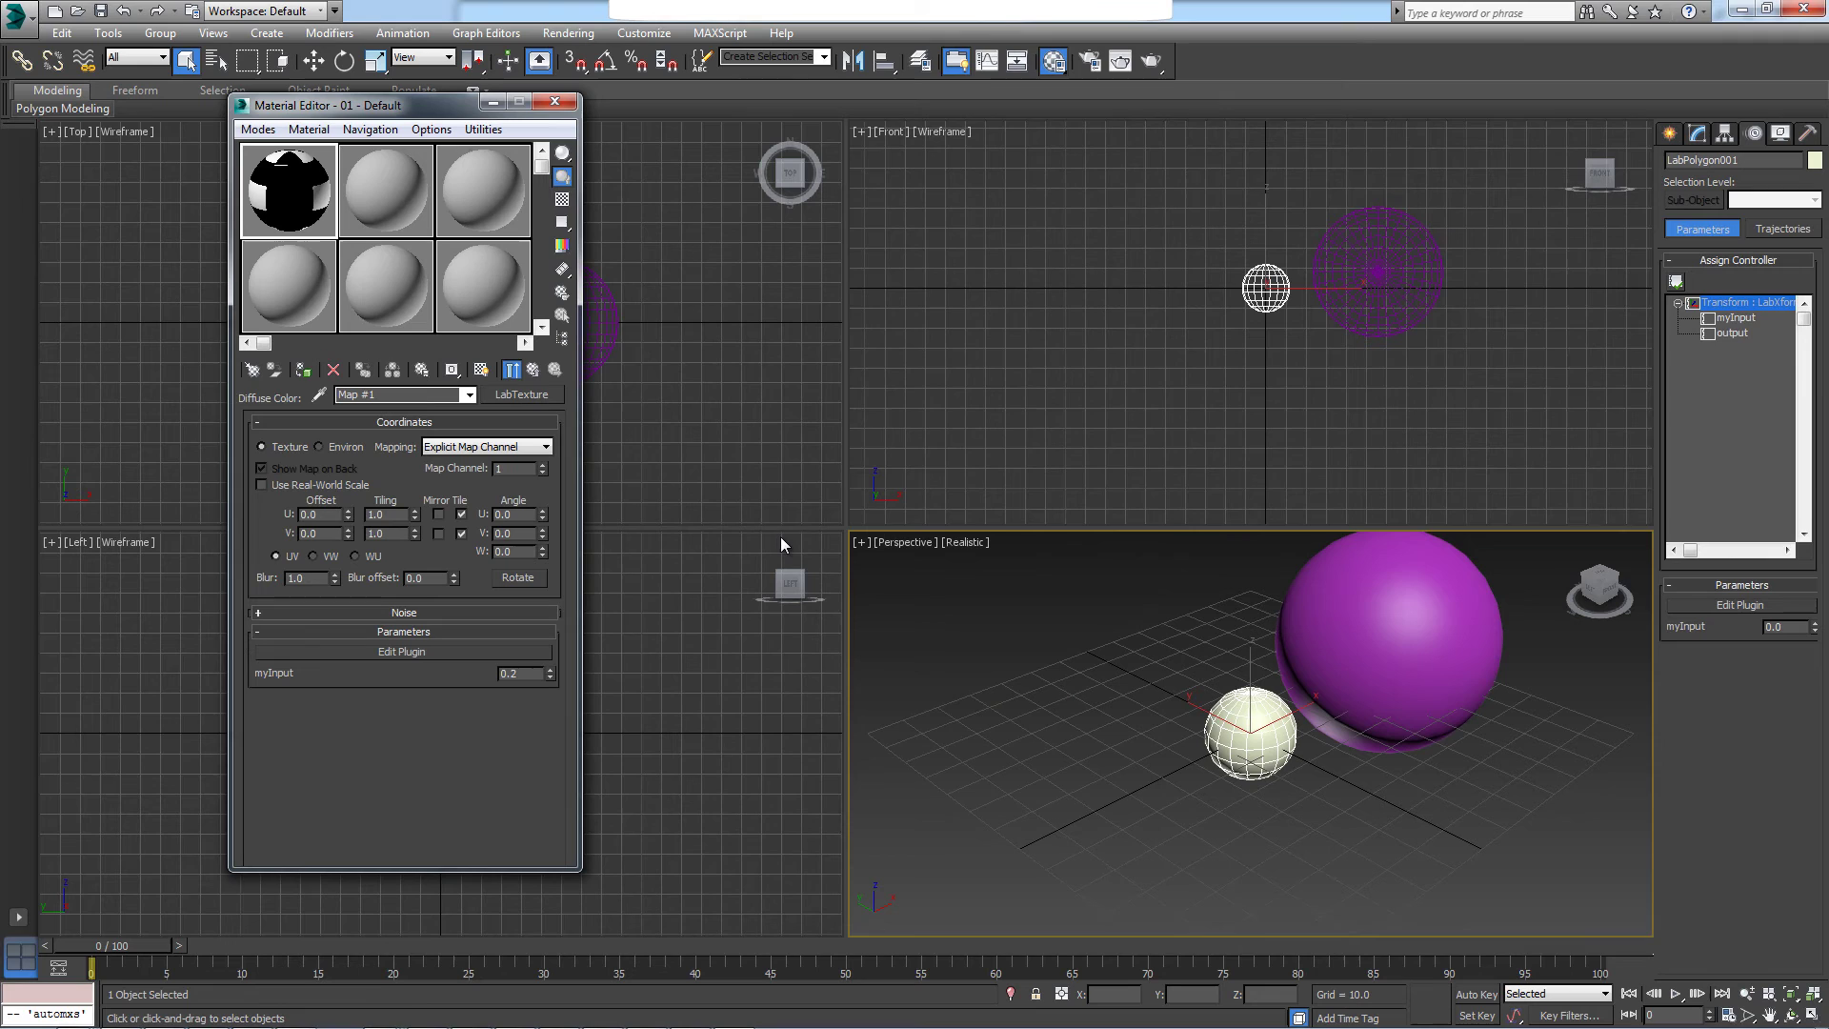
Assign the LabTexture material to Sphere001 and show its pattern in the Perspective viewport
{"action": "left_click", "coordinate": [1360, 287]}
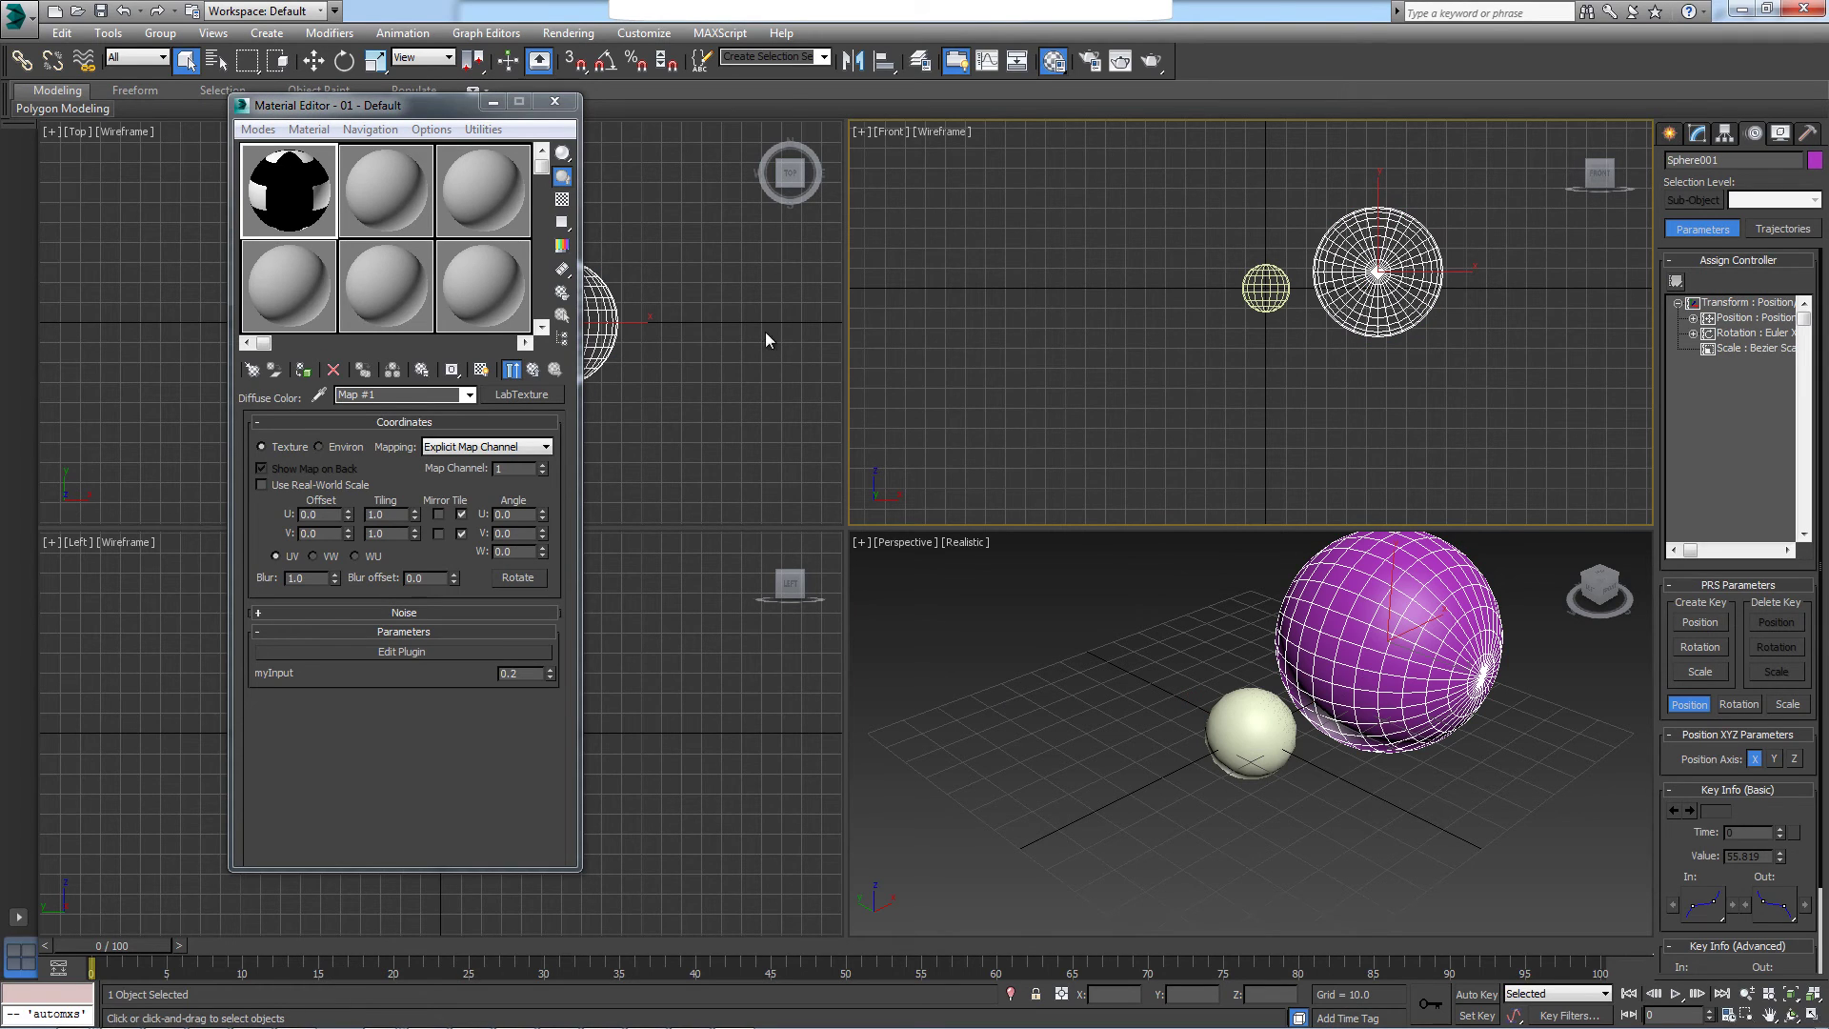
{"action": "left_click", "coordinate": [303, 369]}
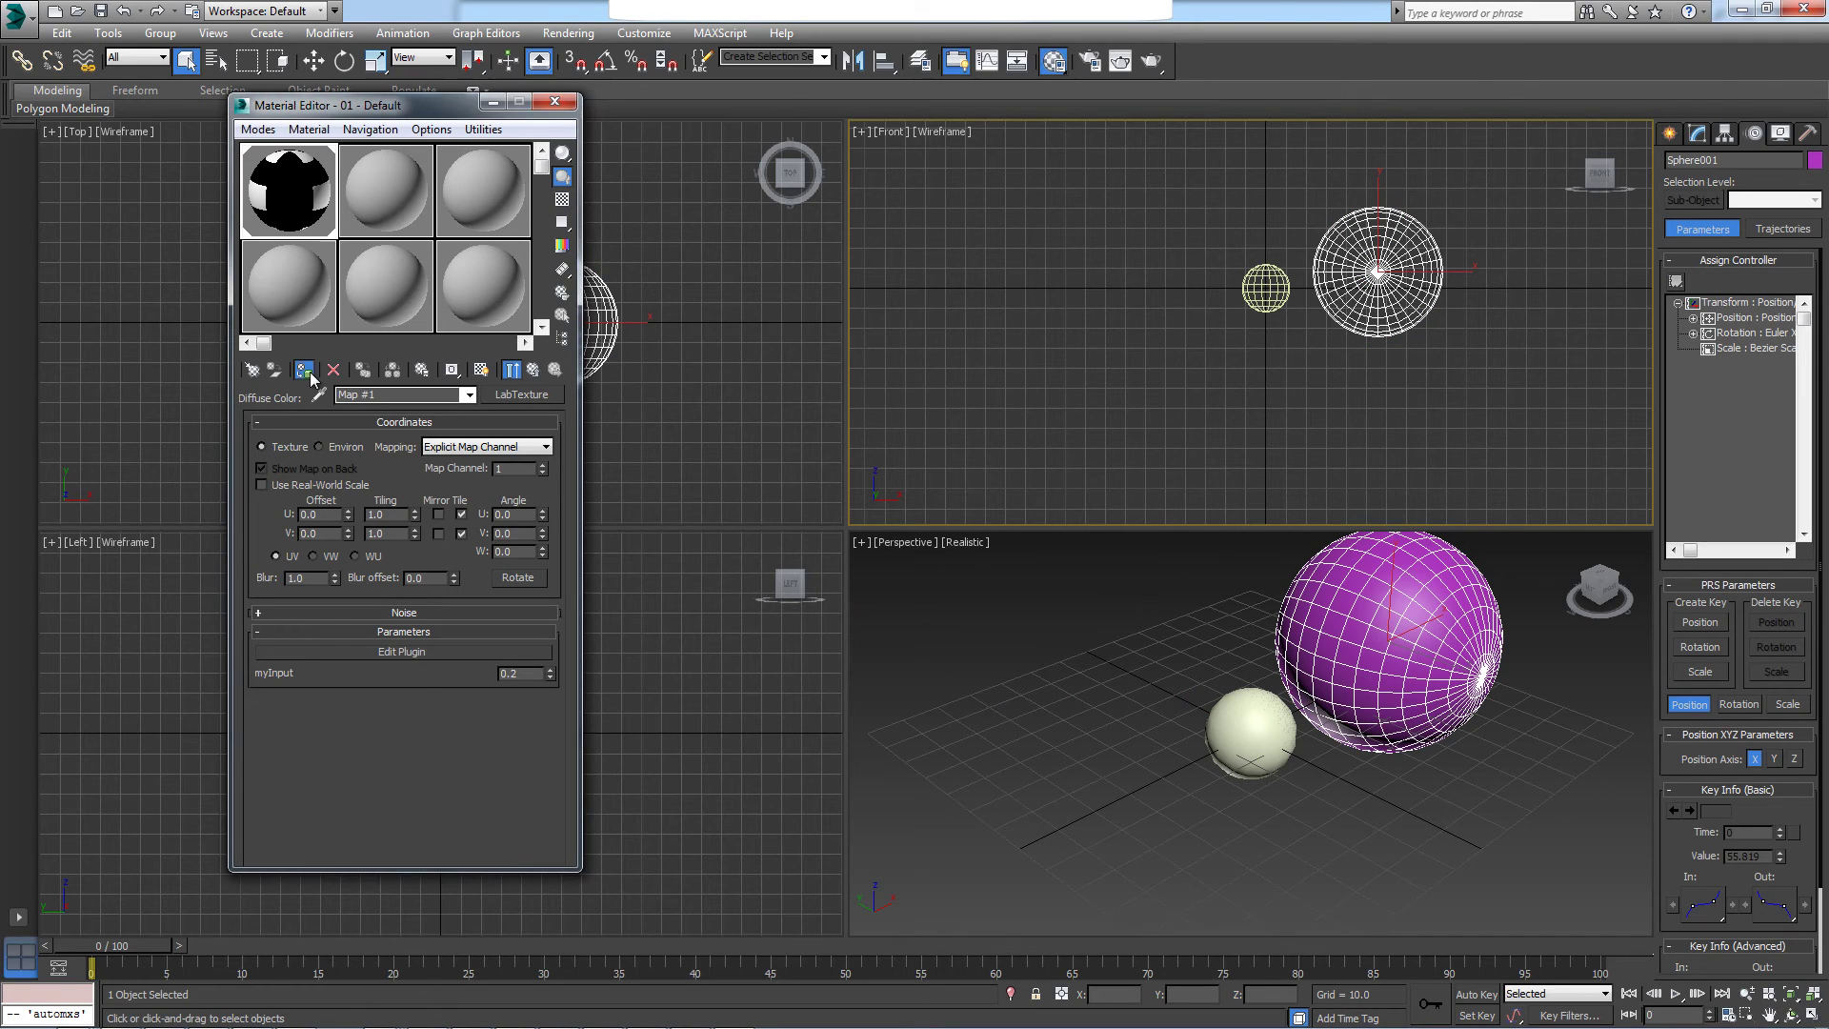
{"action": "left_click", "coordinate": [480, 367]}
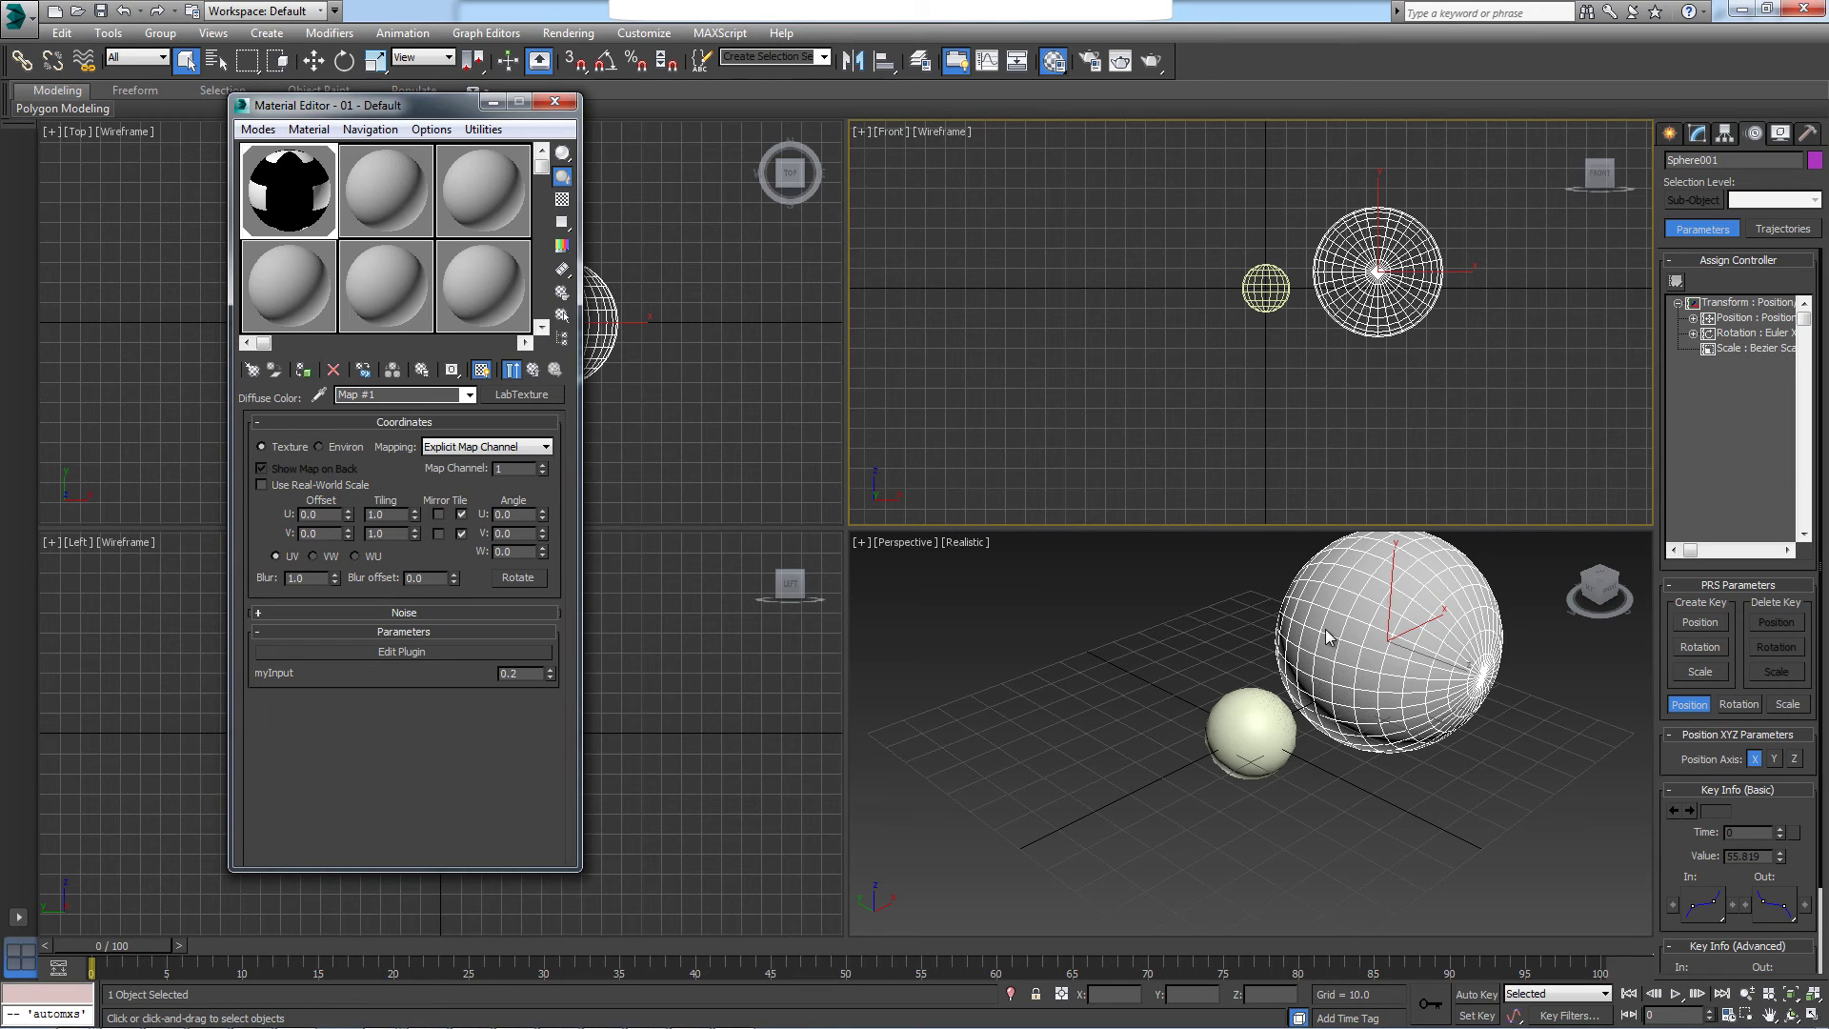
{"action": "middle_click_drag", "start_coordinate": [1325, 629], "coordinate": [1232, 678]}
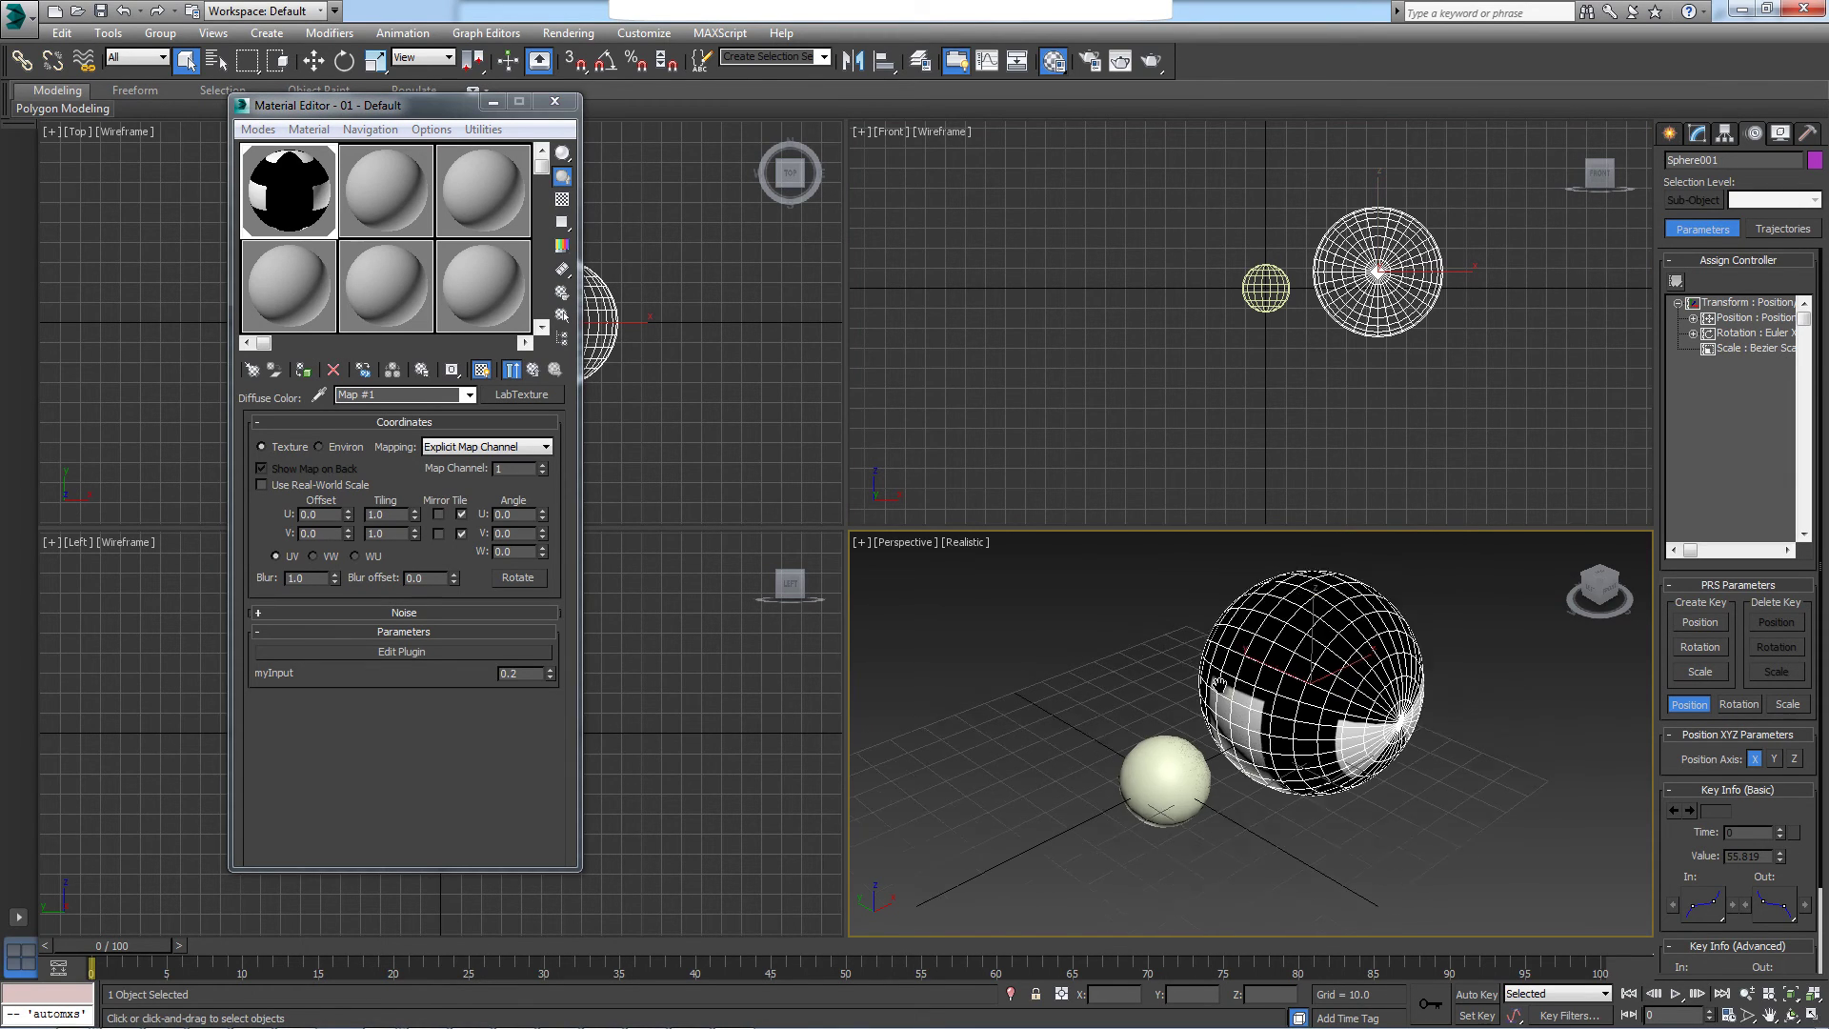
{"action": "left_click", "coordinate": [447, 651]}
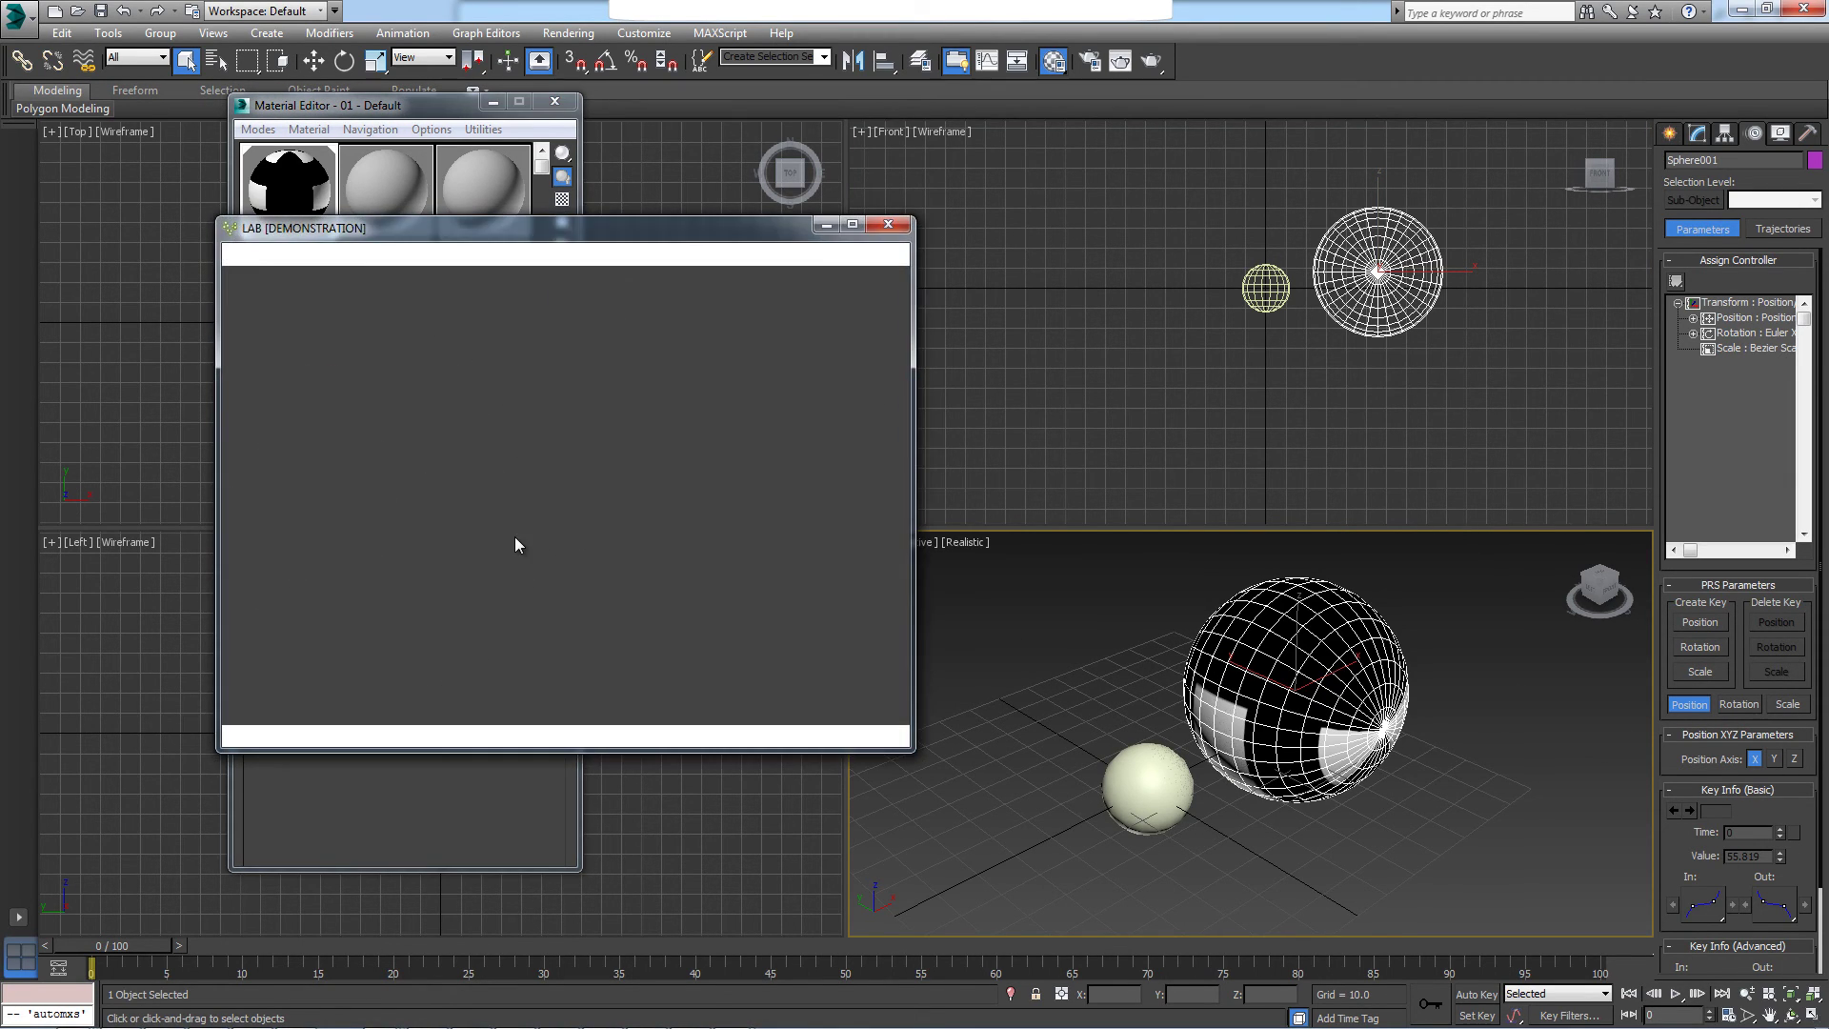
{"action": "scroll", "coordinate": [628, 499], "scroll_direction": "down", "scroll_amount": 1}
{"action": "scroll", "coordinate": [706, 454], "scroll_direction": "down", "scroll_amount": 1}
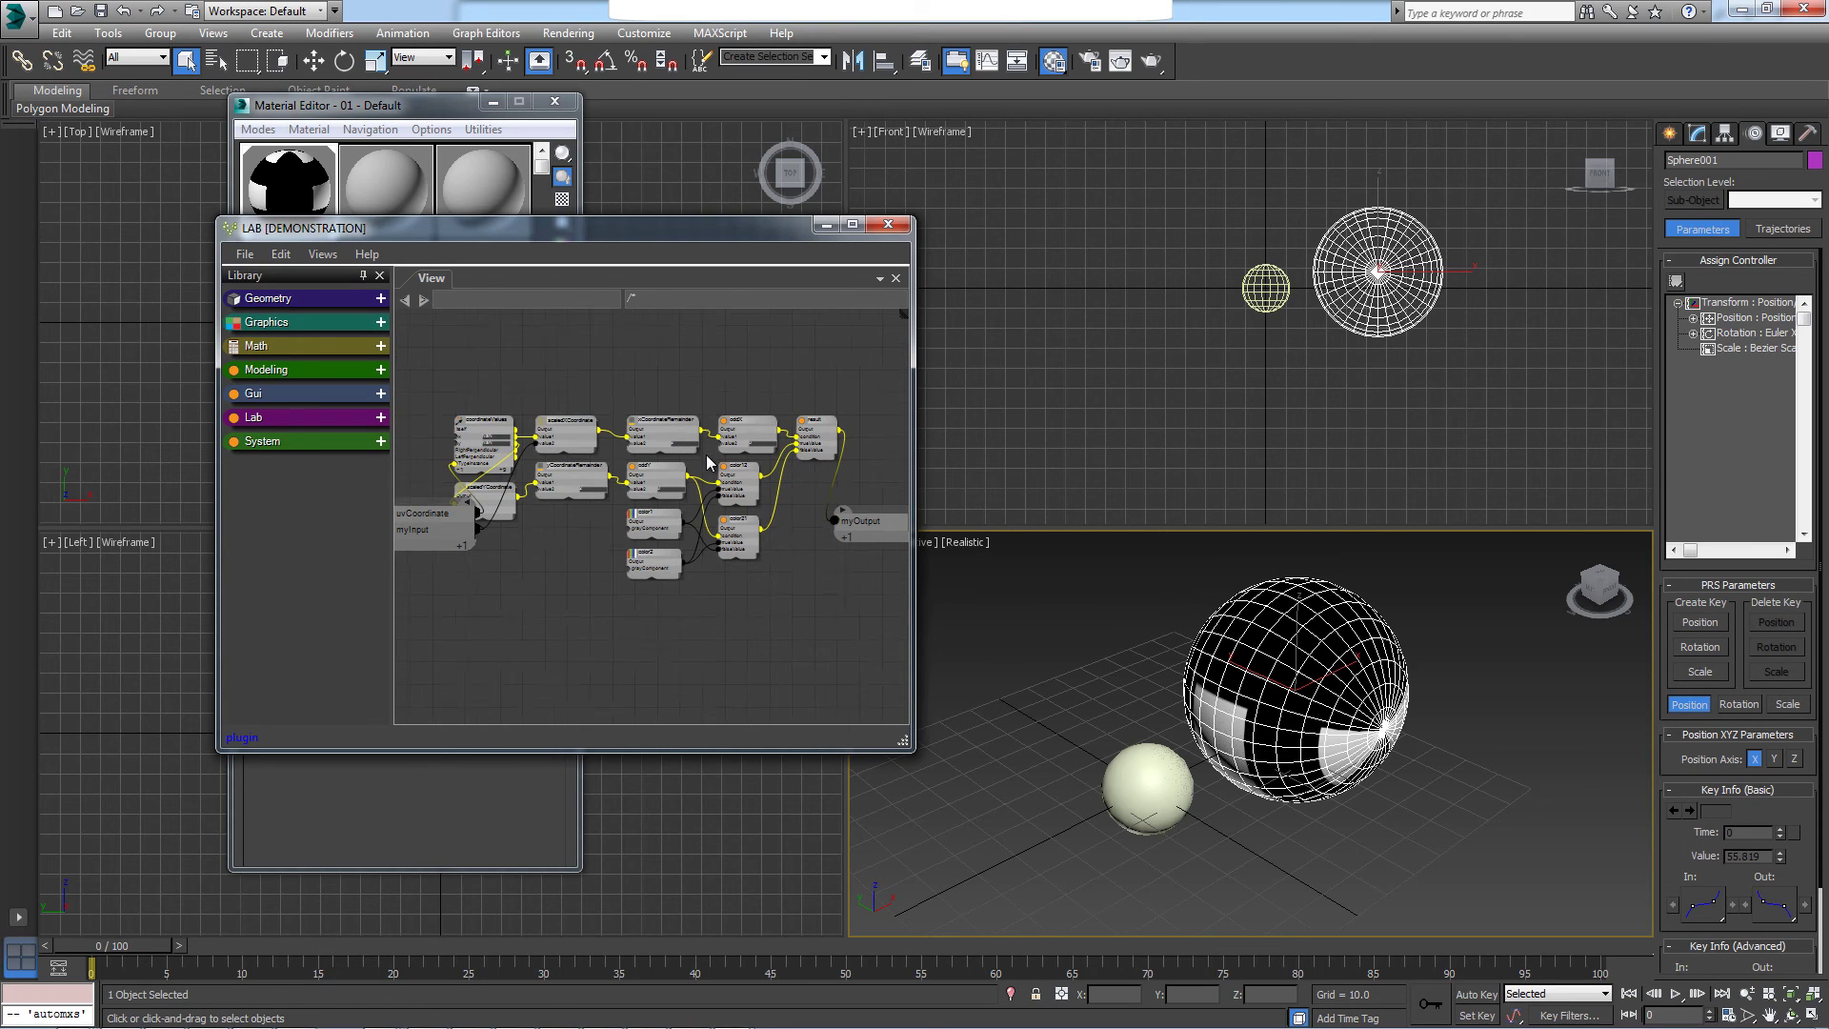
{"action": "scroll", "coordinate": [707, 473], "scroll_direction": "down", "scroll_amount": 2}
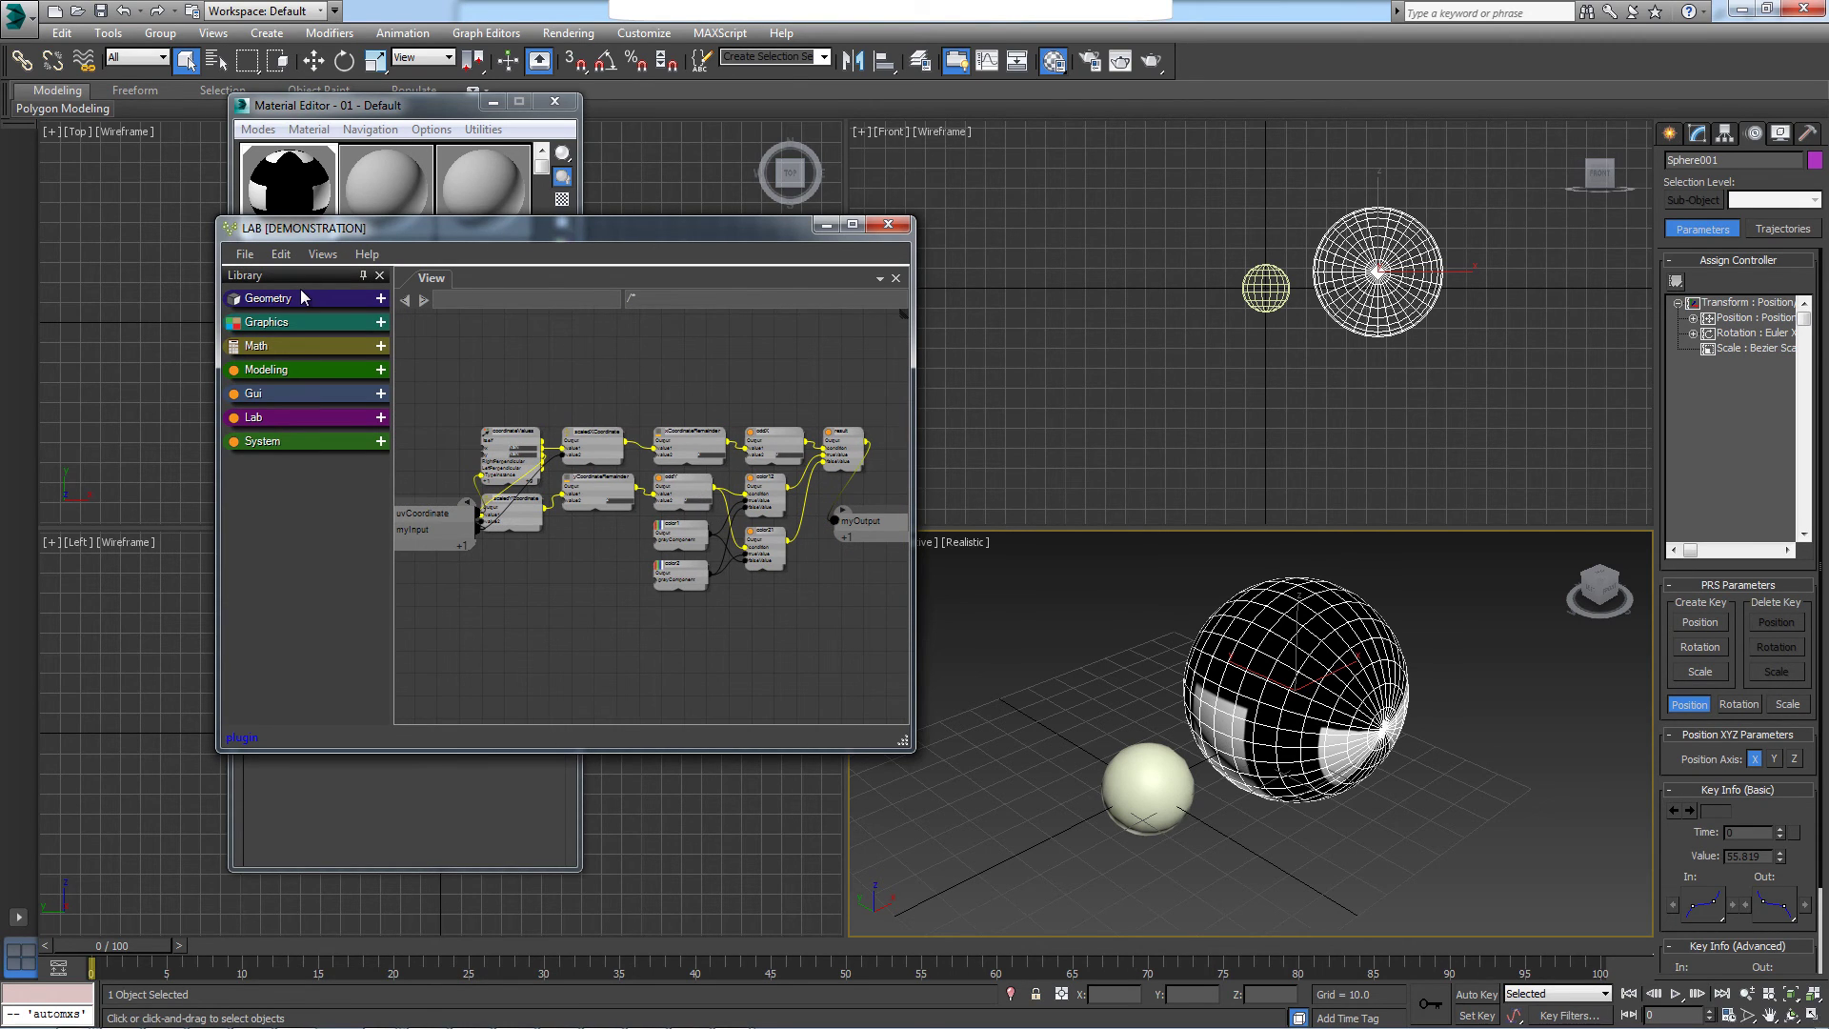
{"action": "scroll", "coordinate": [629, 443], "scroll_direction": "down", "scroll_amount": 1}
{"action": "scroll", "coordinate": [629, 444], "scroll_direction": "down", "scroll_amount": 1}
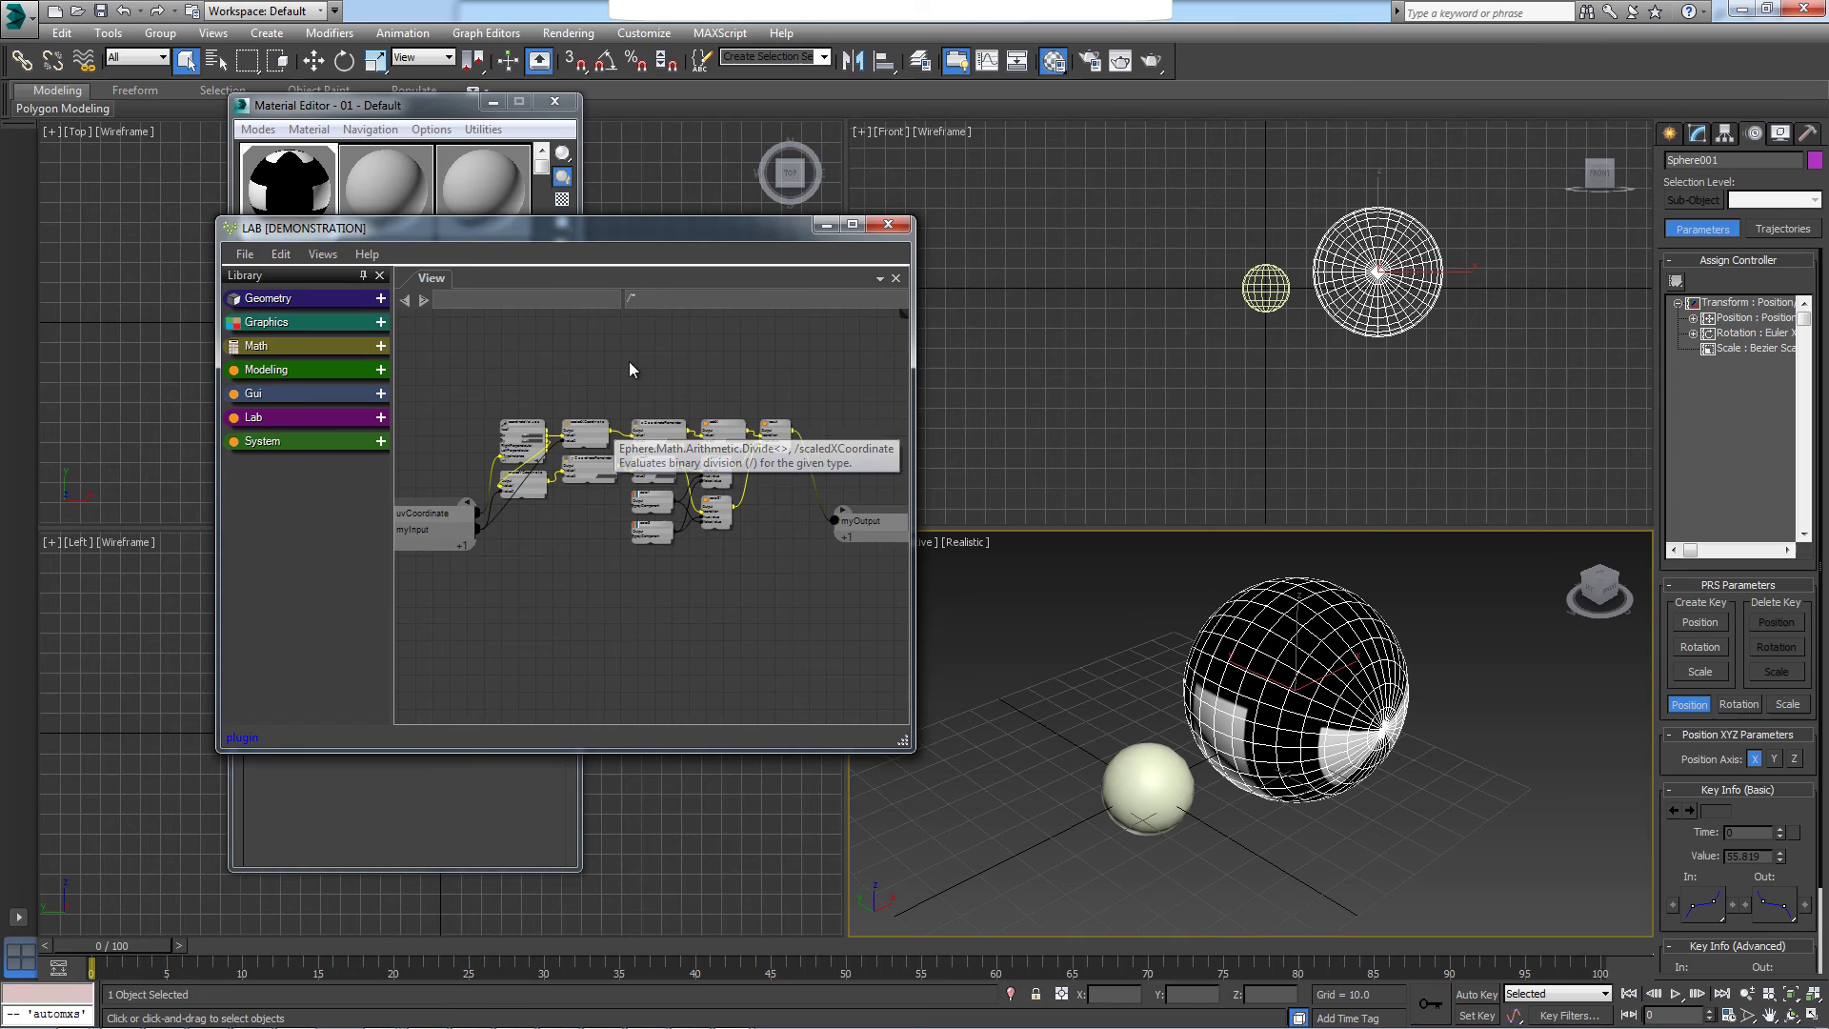
{"action": "left_click_drag", "start_coordinate": [762, 524], "coordinate": [774, 571]}
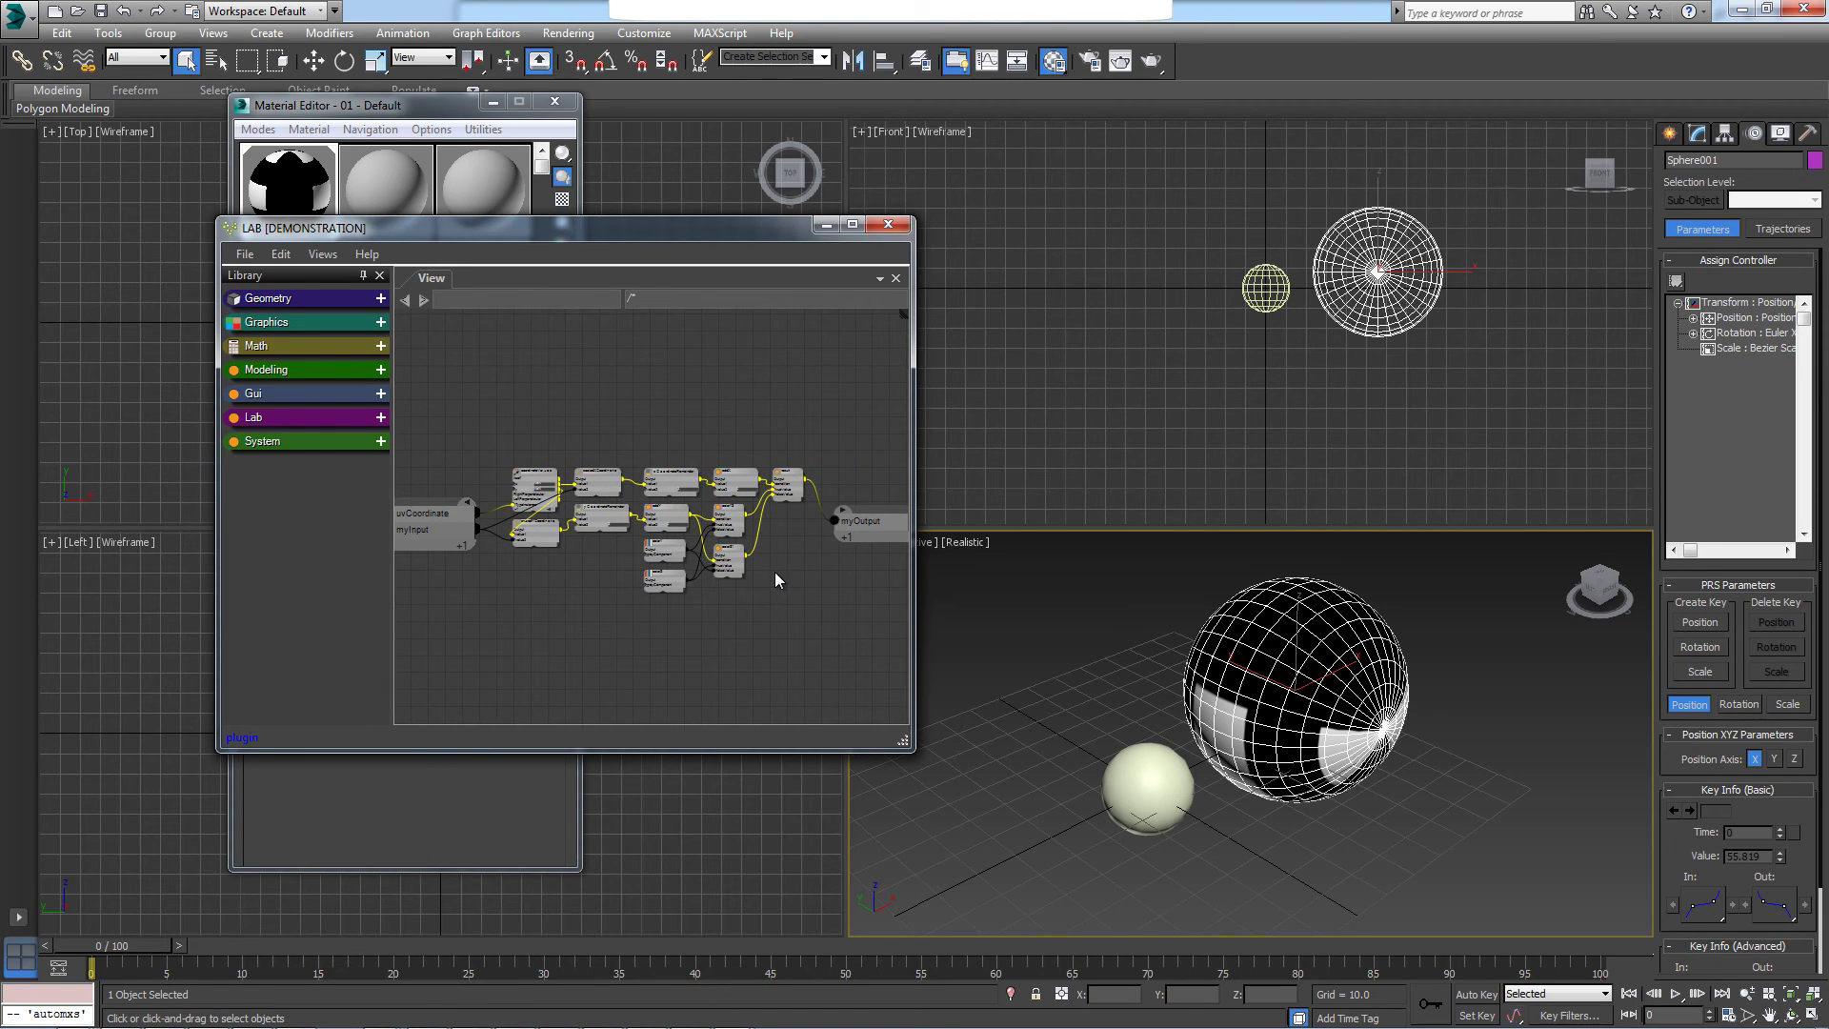
{"action": "left_click", "coordinate": [886, 224]}
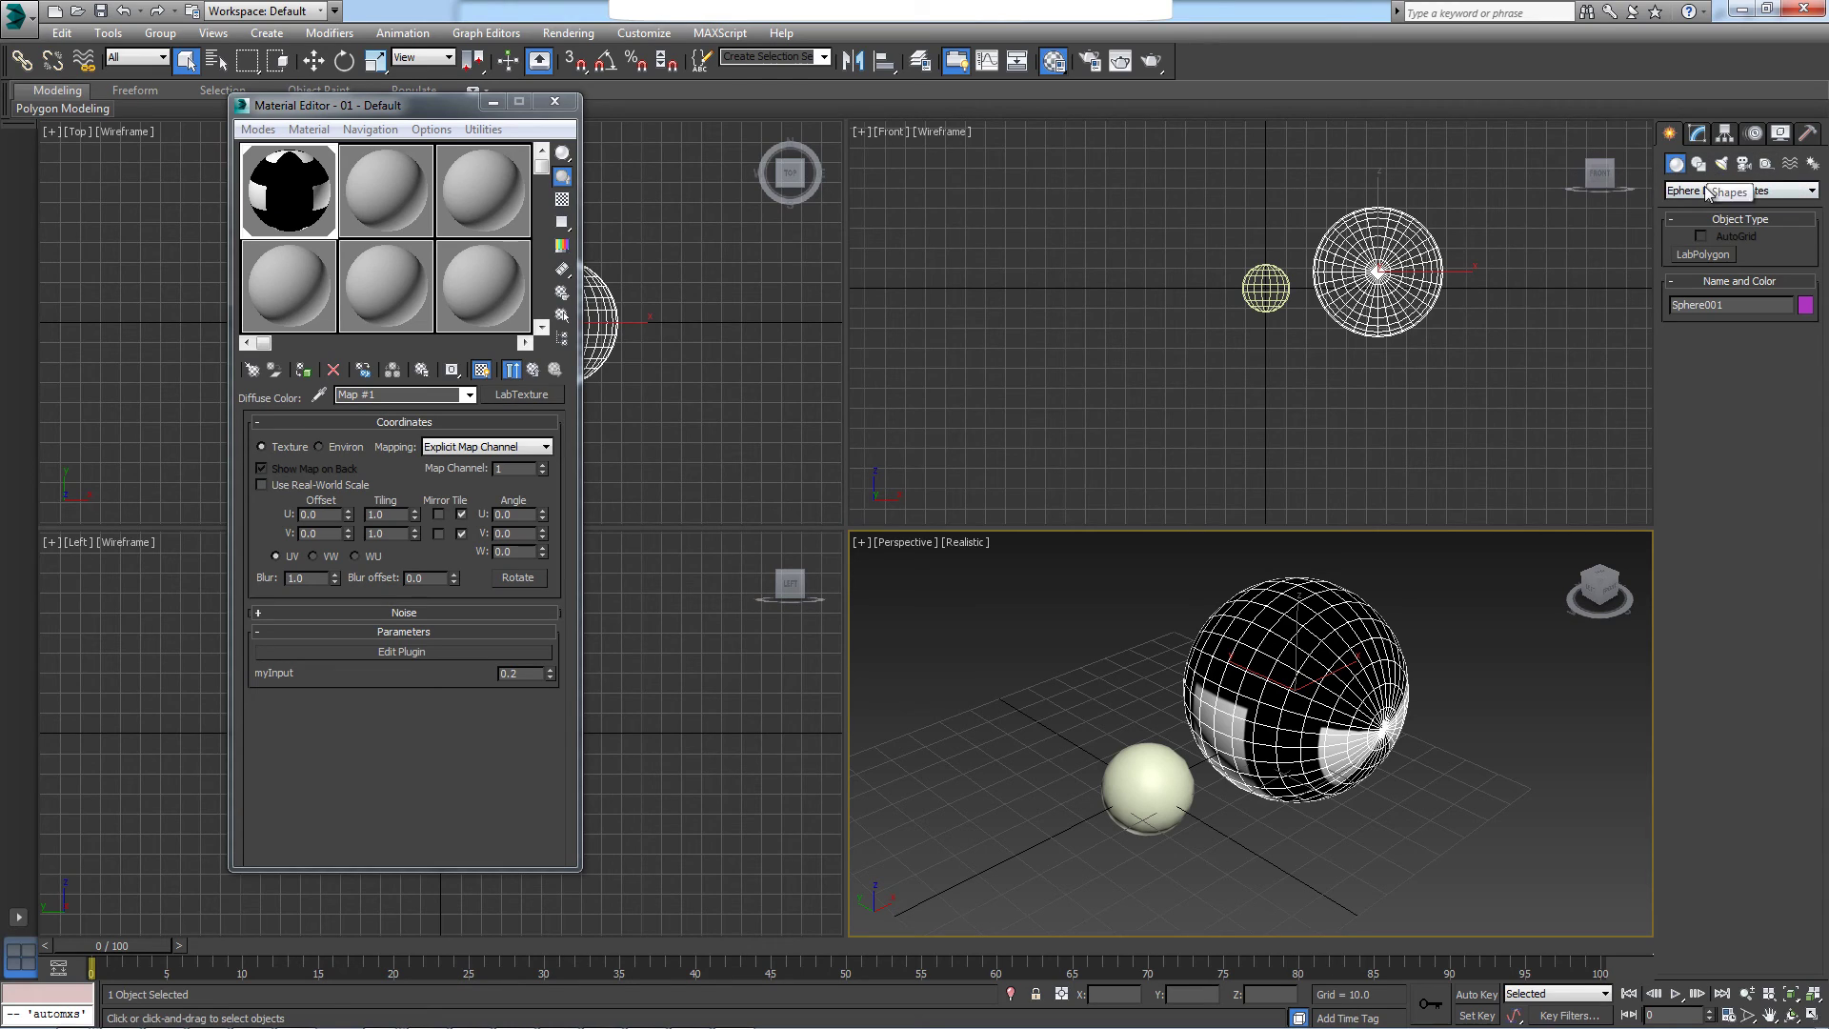
Draw a Spray particle emitter in the Front viewport, left of the small sphere
{"action": "left_click", "coordinate": [1740, 192]}
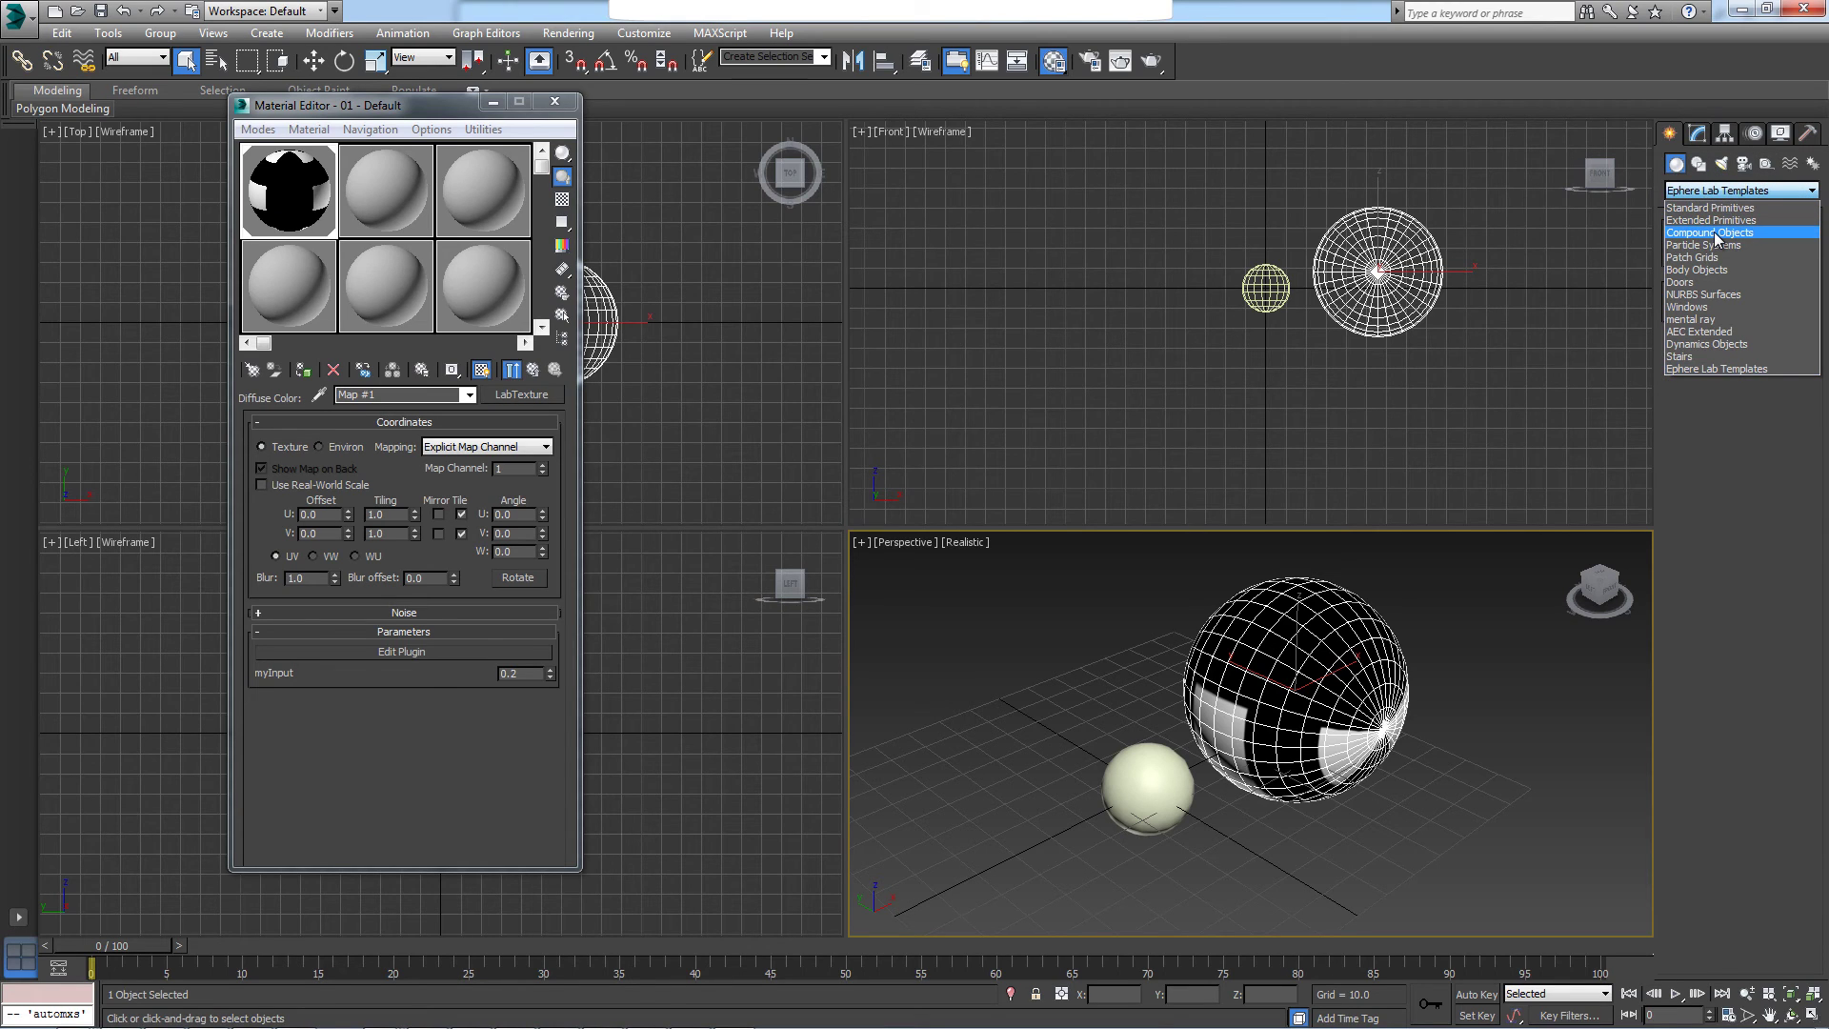
{"action": "left_click", "coordinate": [1703, 245]}
{"action": "left_click", "coordinate": [1775, 255]}
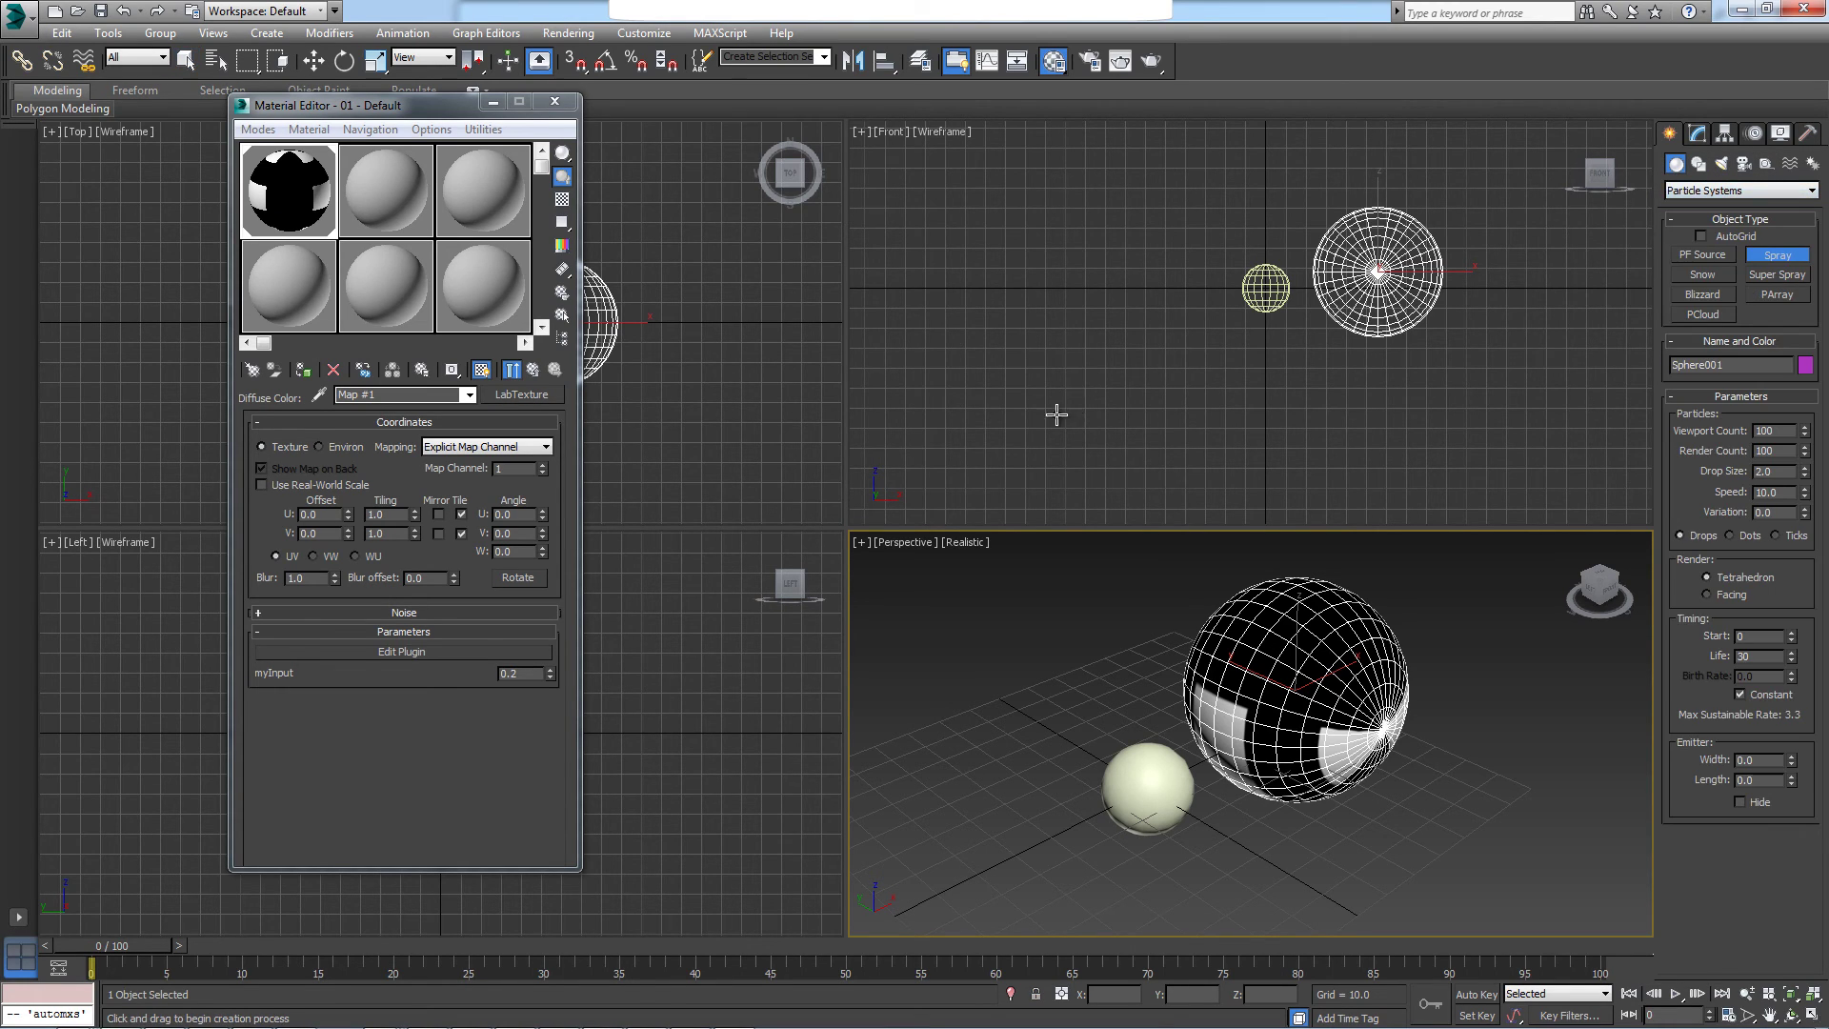
{"action": "left_click_drag", "start_coordinate": [1068, 413], "coordinate": [1215, 269]}
{"action": "left_click", "coordinate": [1086, 715]}
{"action": "scroll", "coordinate": [1086, 715], "scroll_direction": "up", "scroll_amount": 2}
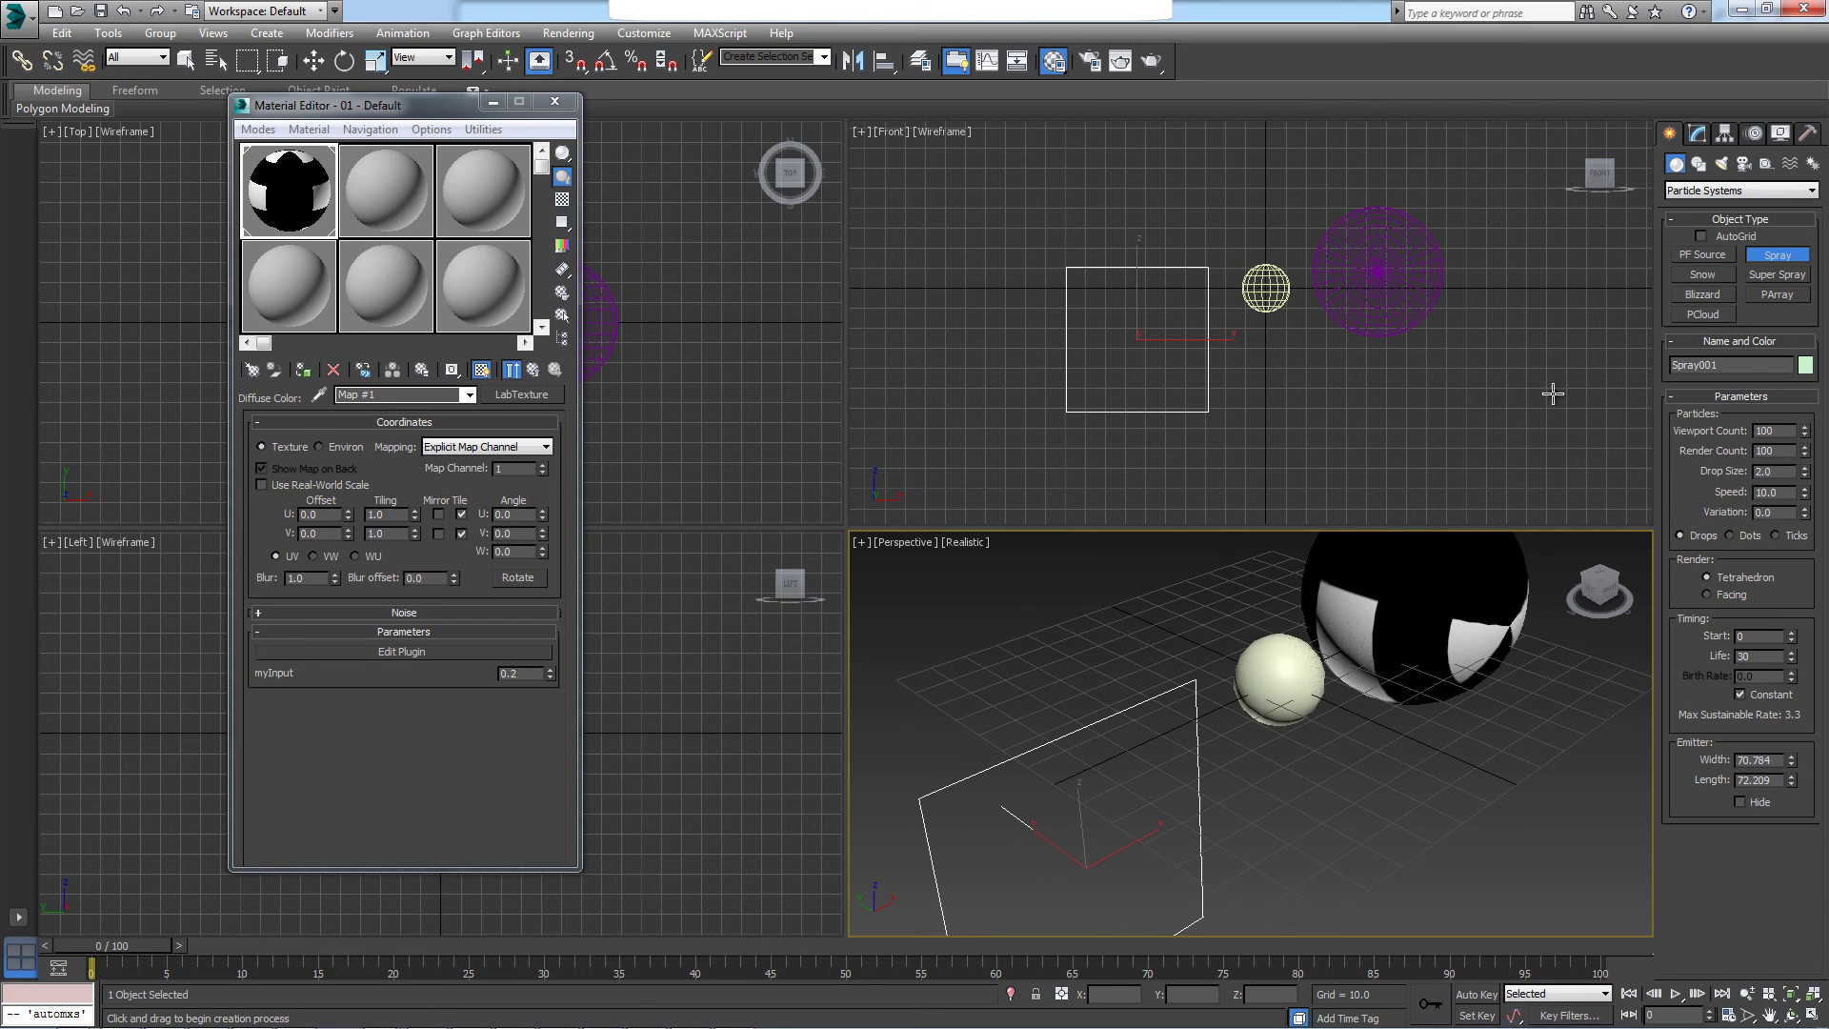
{"action": "left_click", "coordinate": [1699, 134]}
Add the LabForceField modifier to Spray001 and advance the animation to frame 51
{"action": "left_click", "coordinate": [1719, 181]}
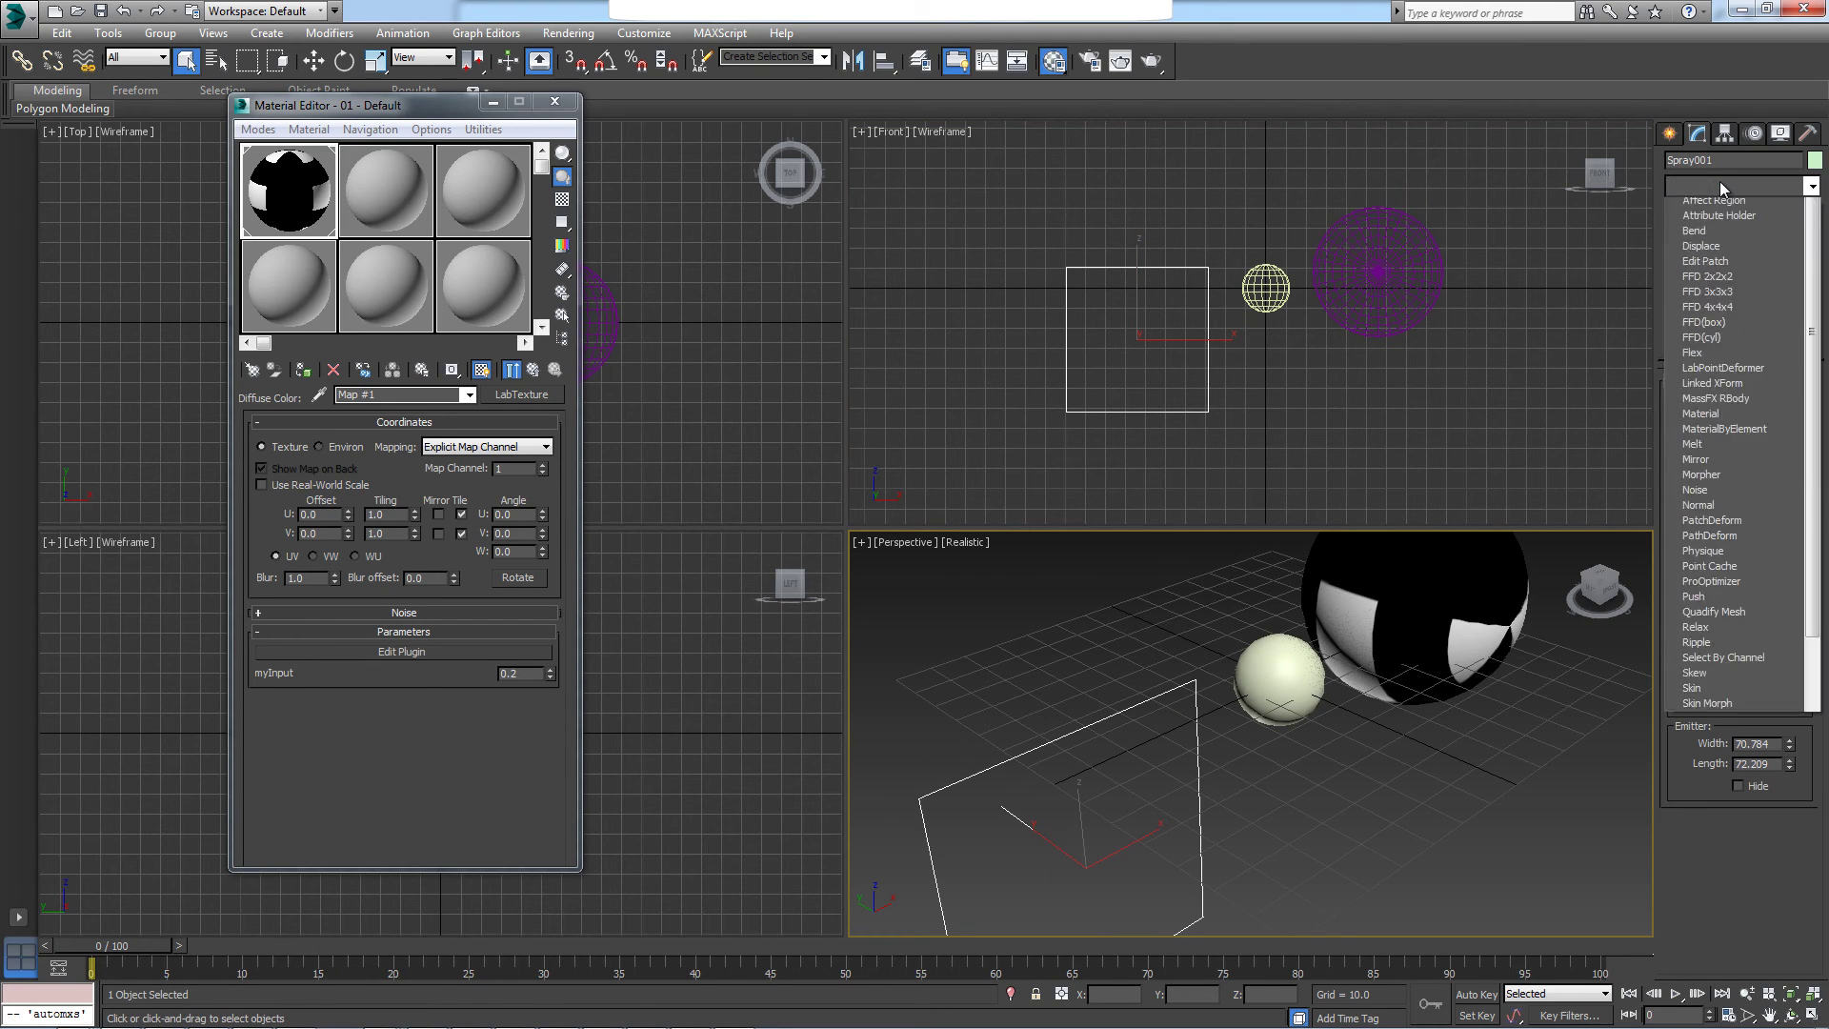
{"action": "left_click", "coordinate": [1740, 296]}
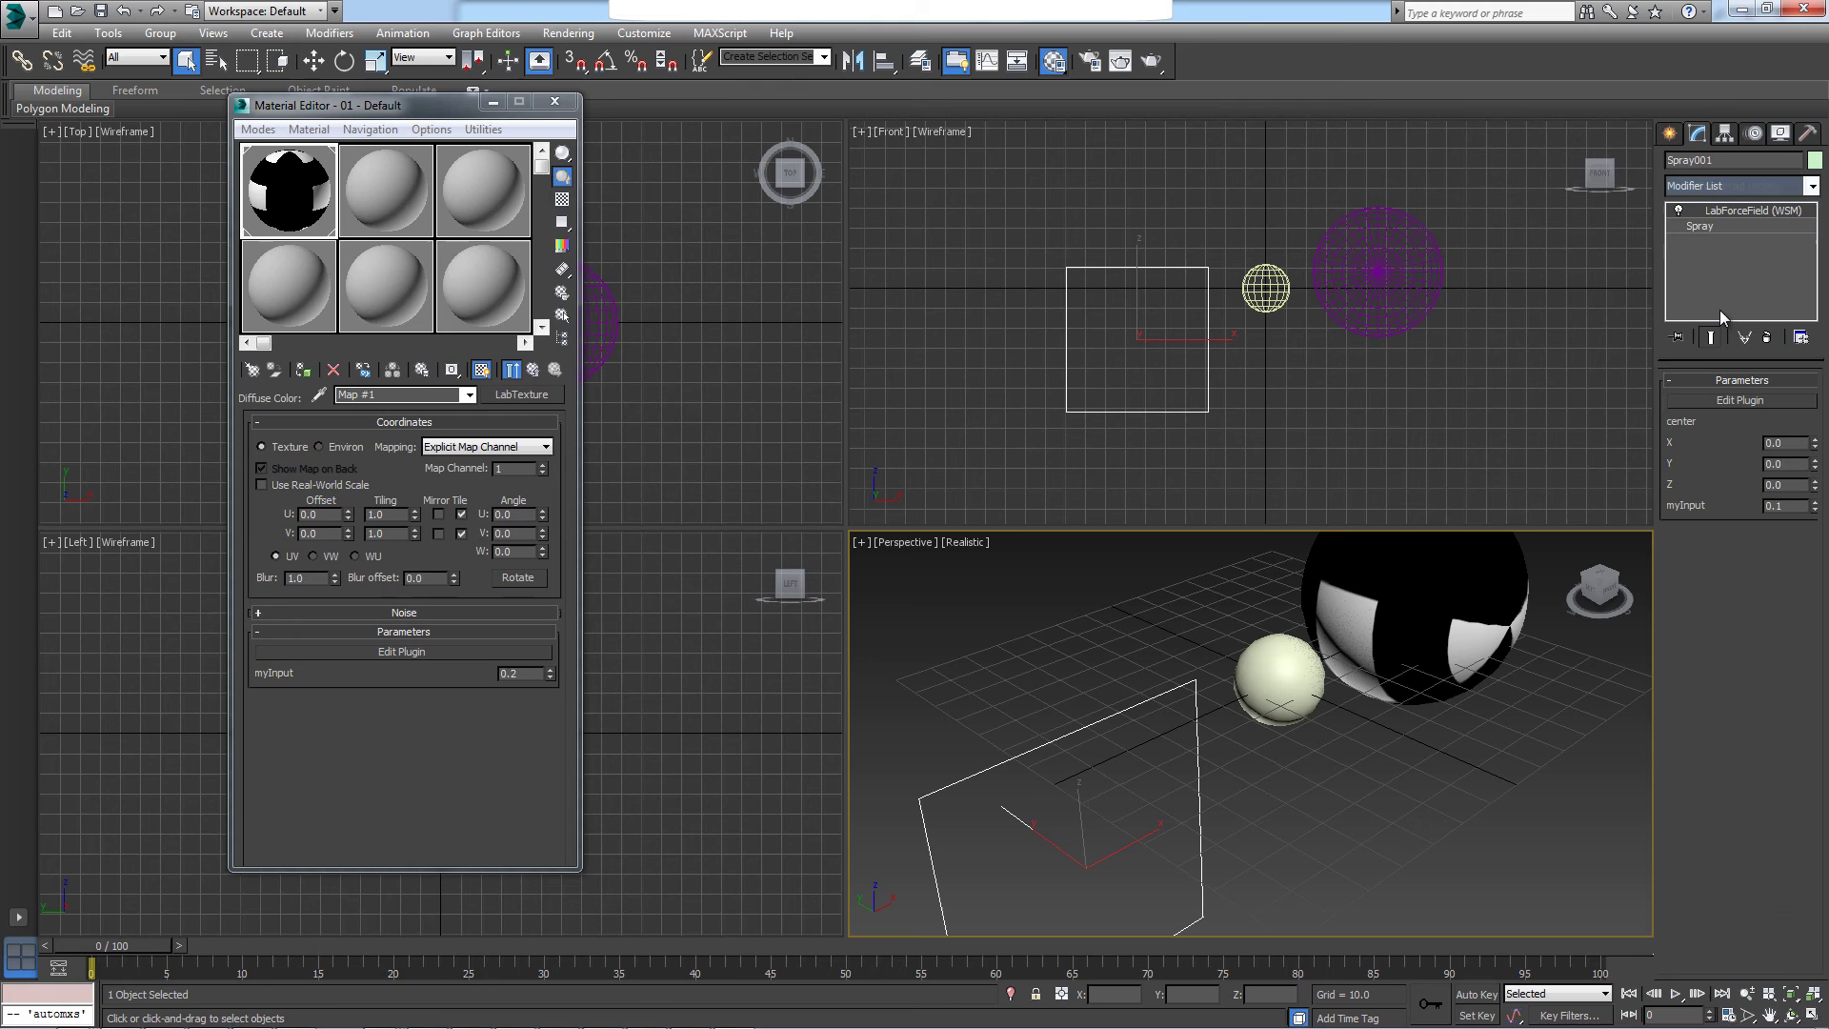
{"action": "left_click_drag", "start_coordinate": [145, 946], "coordinate": [901, 946]}
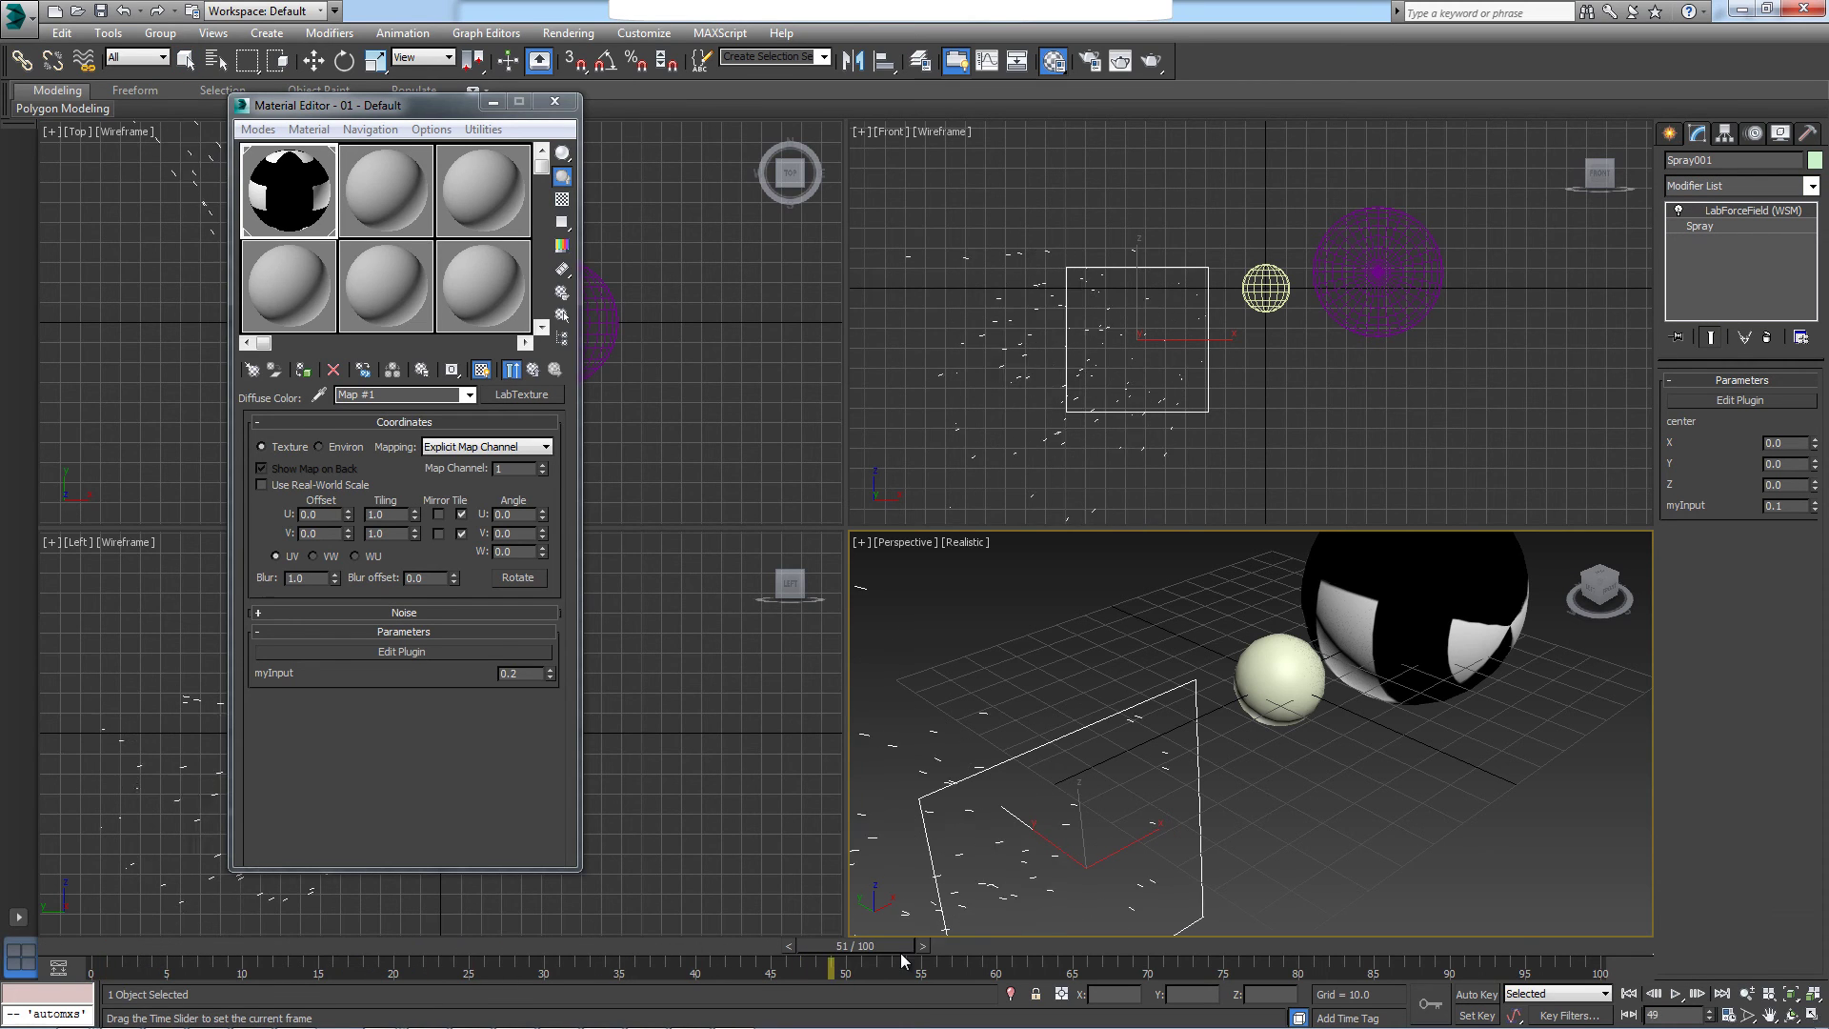
{"action": "middle_click_drag", "start_coordinate": [1143, 414], "coordinate": [1205, 393]}
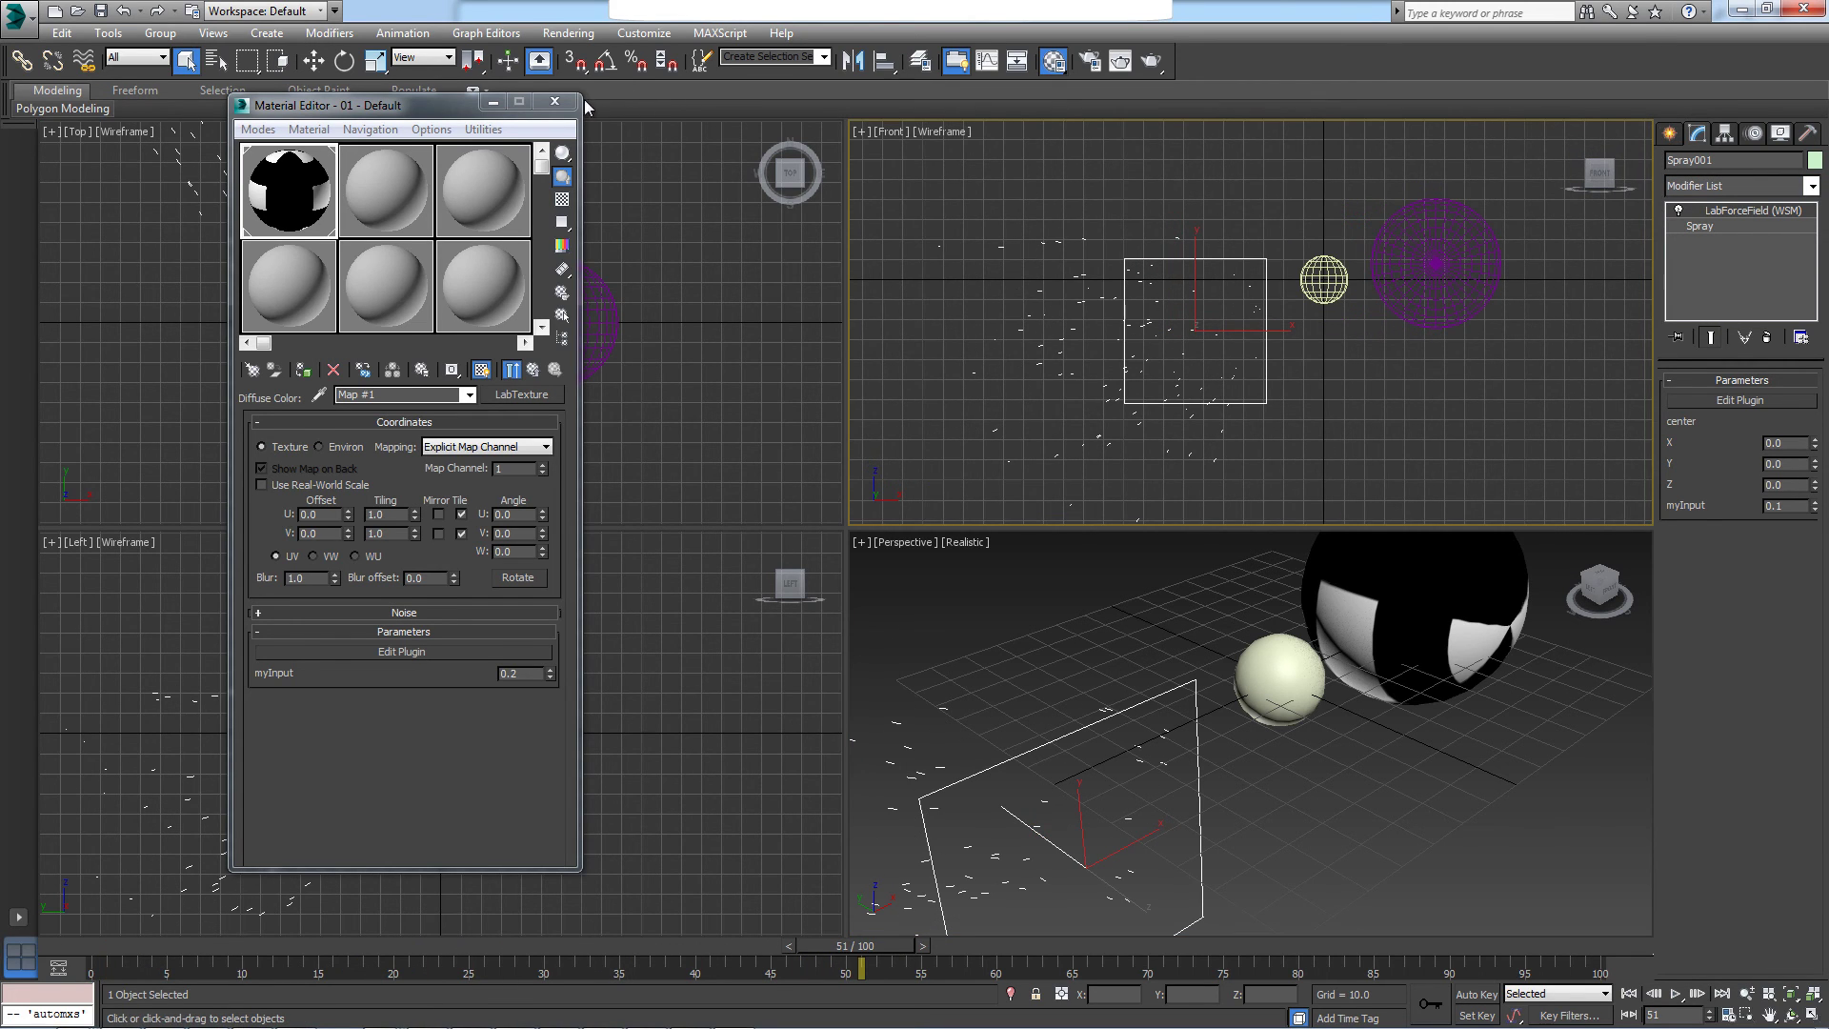
Close the Material Editor, then inspect and close the LabForceField plugin graph
{"action": "left_click", "coordinate": [555, 102]}
{"action": "mouse_move", "coordinate": [464, 393]}
{"action": "middle_mouse_down"}
{"action": "mouse_move", "coordinate": [416, 411]}
{"action": "mouse_move", "coordinate": [401, 381]}
{"action": "middle_mouse_up"}
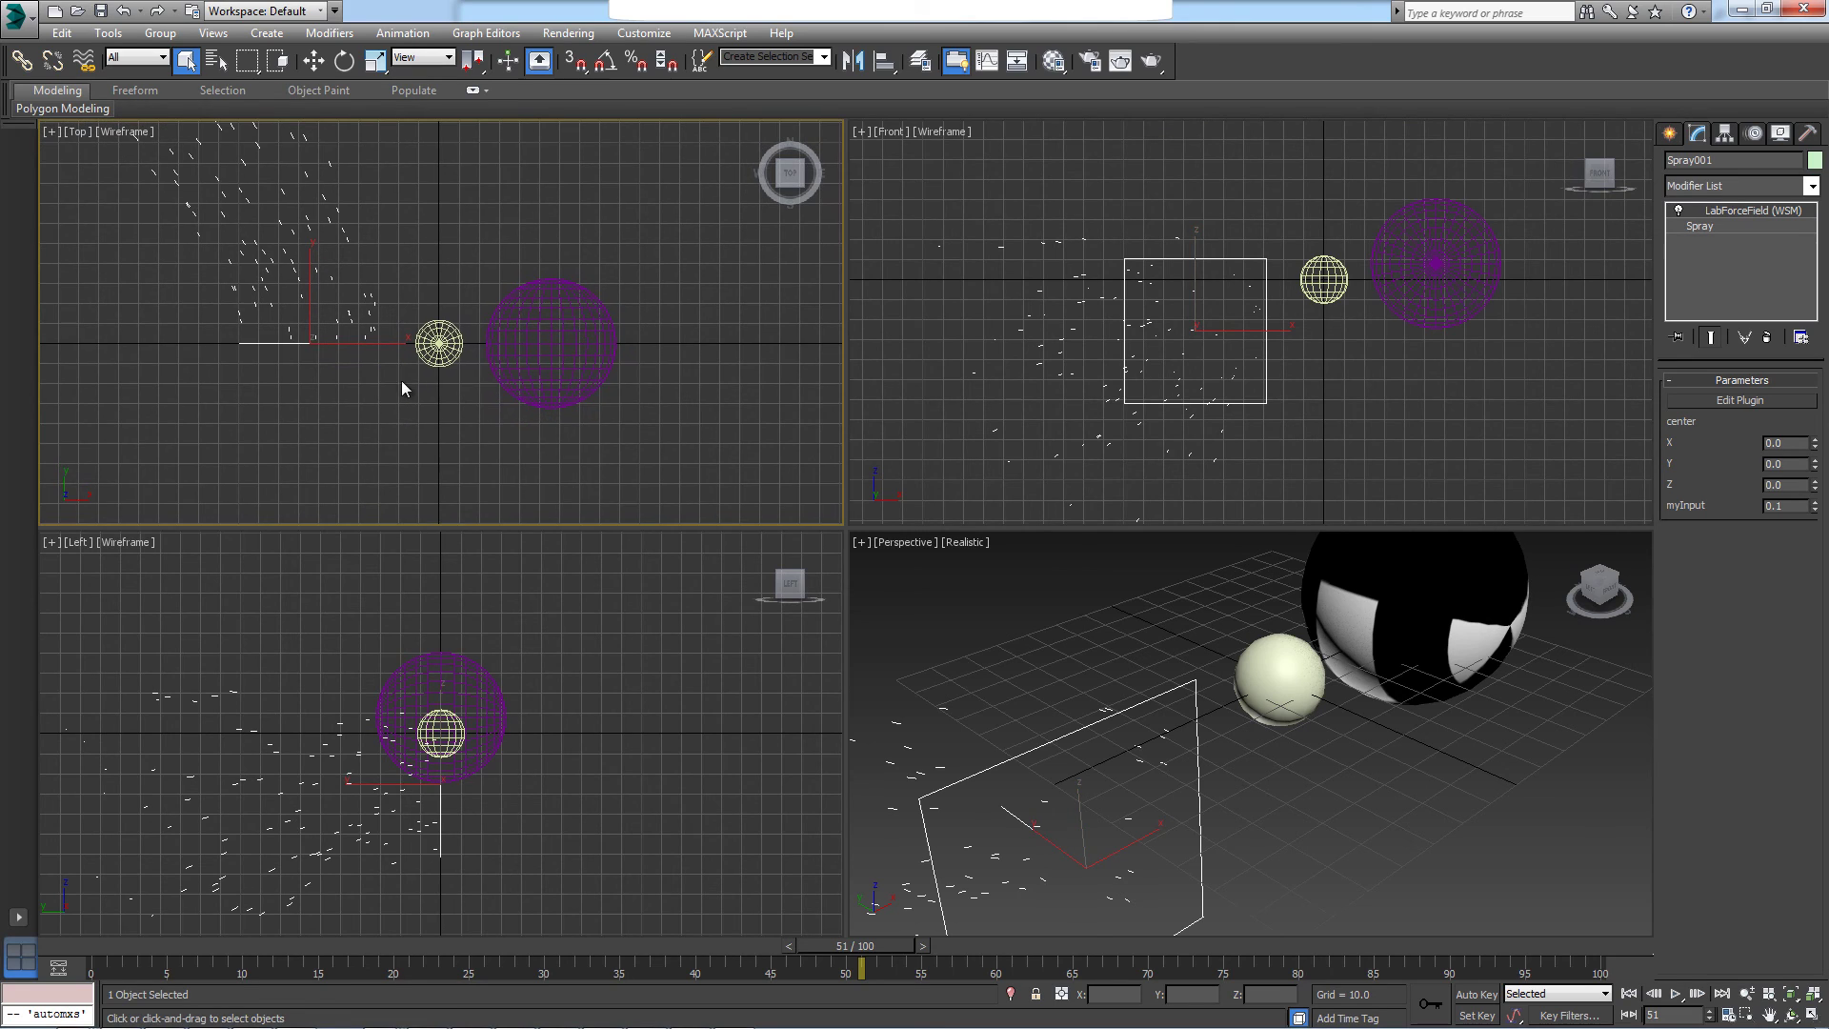
{"action": "key", "text": "w"}
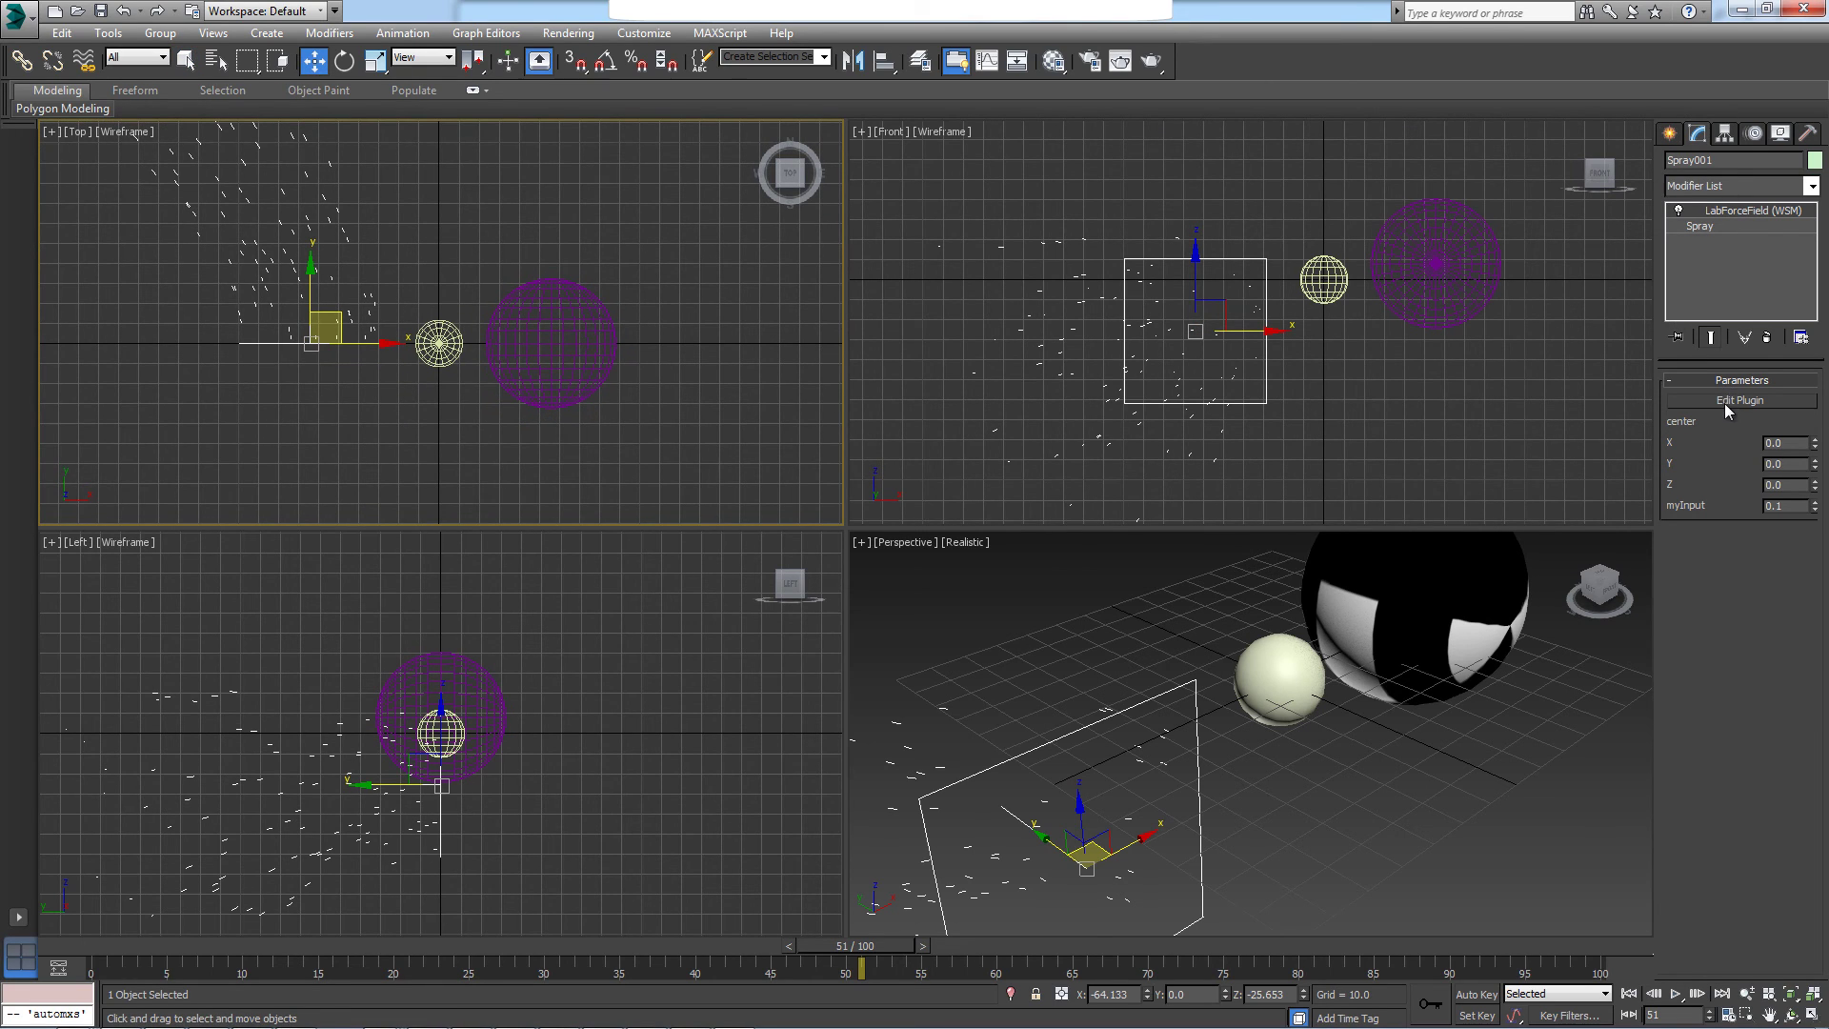
{"action": "left_click", "coordinate": [1725, 403]}
{"action": "middle_click_drag", "start_coordinate": [556, 286], "coordinate": [590, 284]}
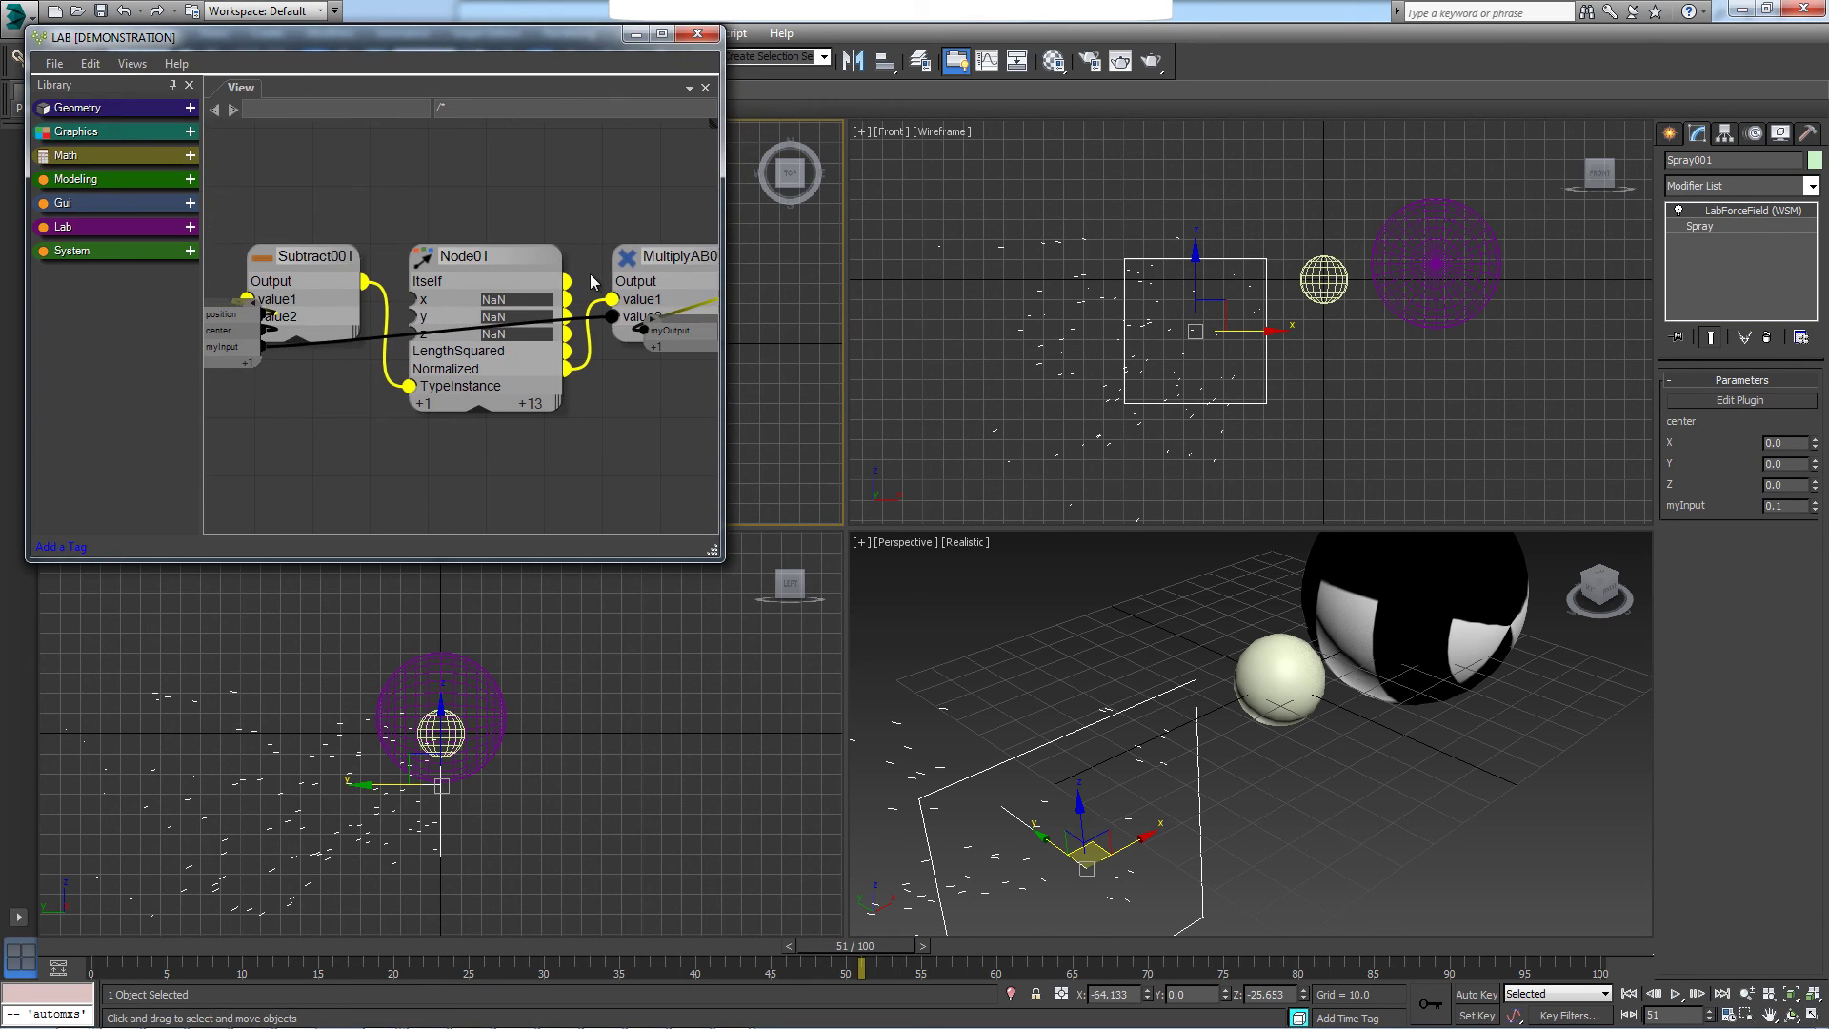
{"action": "scroll", "coordinate": [592, 282], "scroll_direction": "down", "scroll_amount": 2}
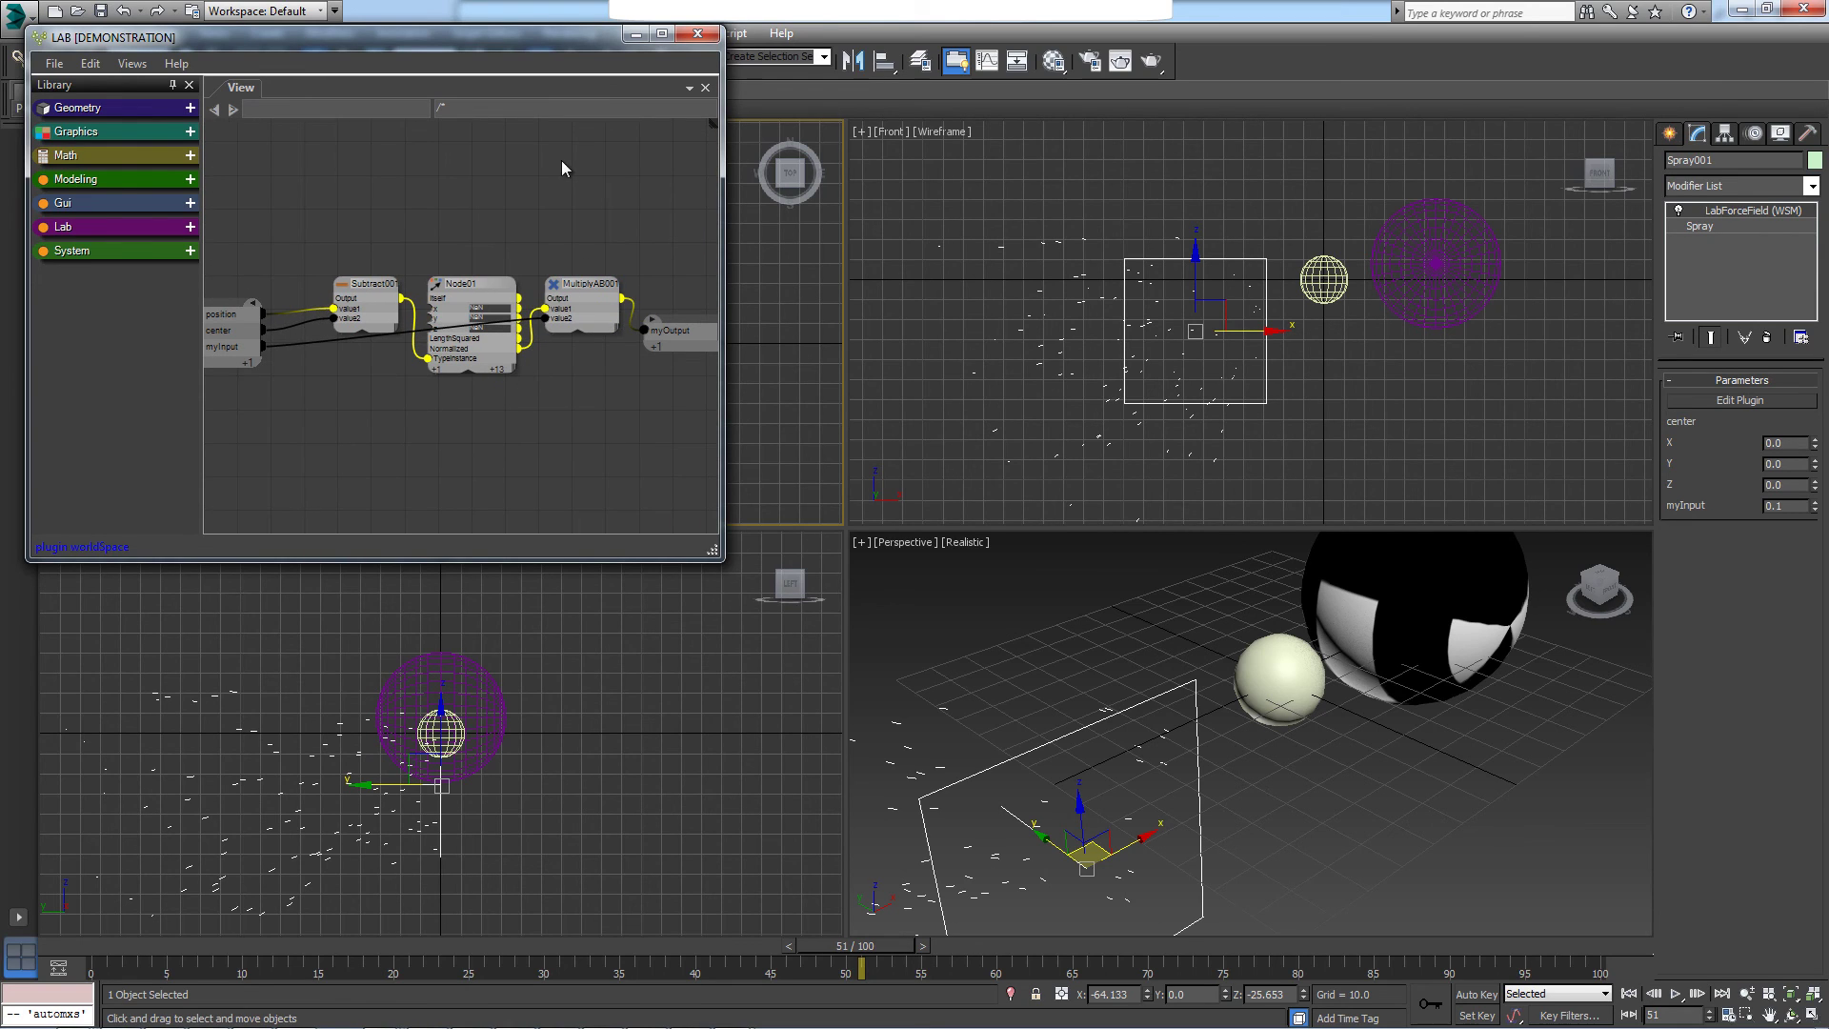
{"action": "scroll", "coordinate": [586, 391], "scroll_direction": "up", "scroll_amount": 1}
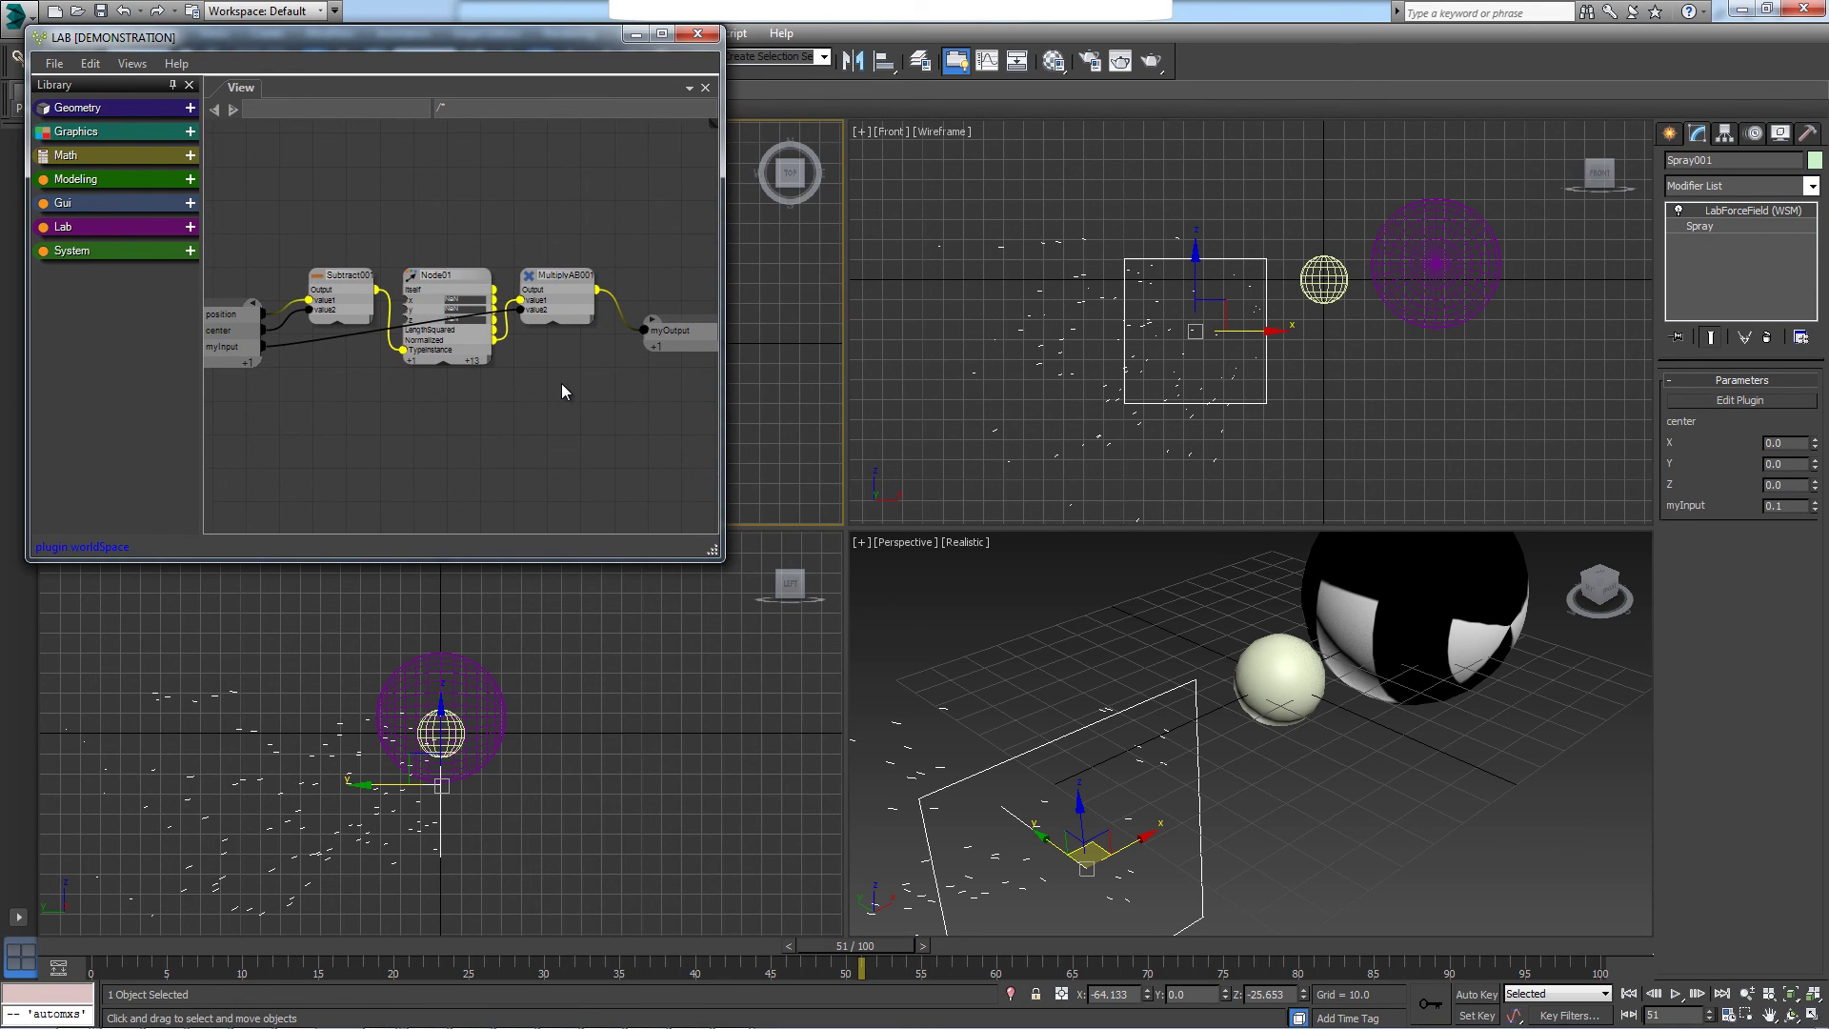
{"action": "left_click", "coordinate": [715, 36]}
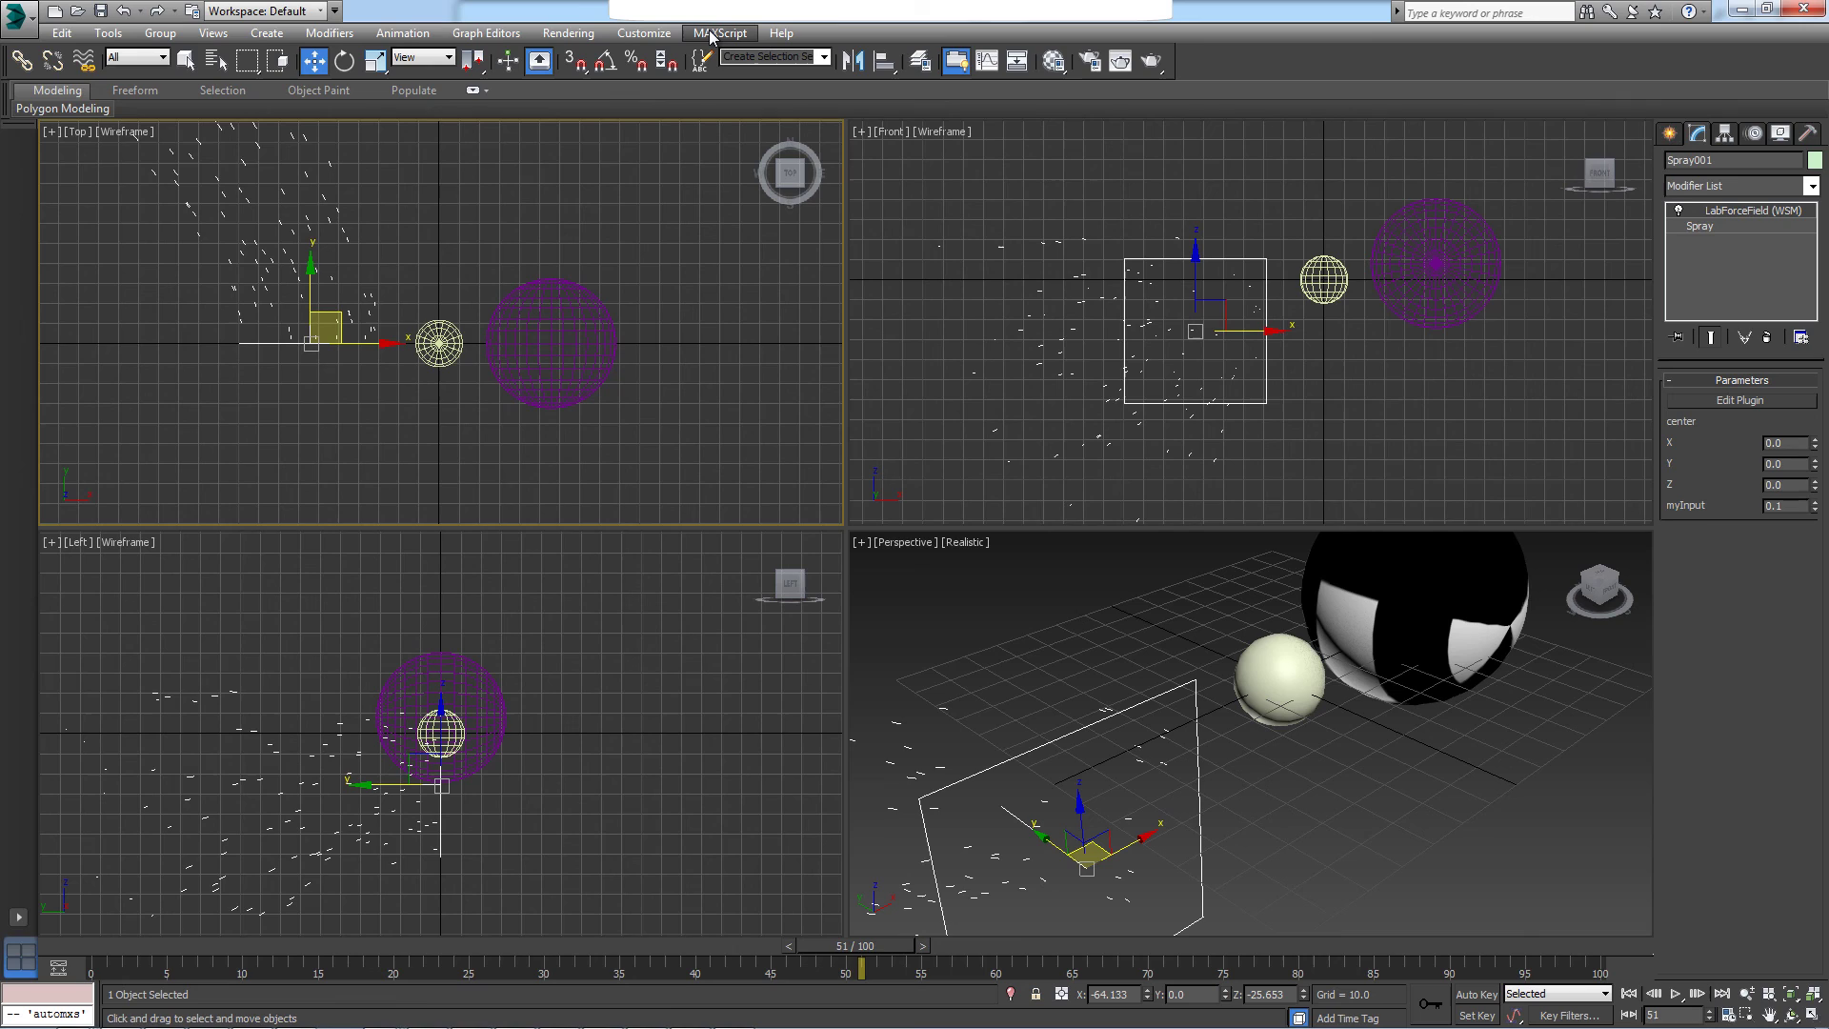